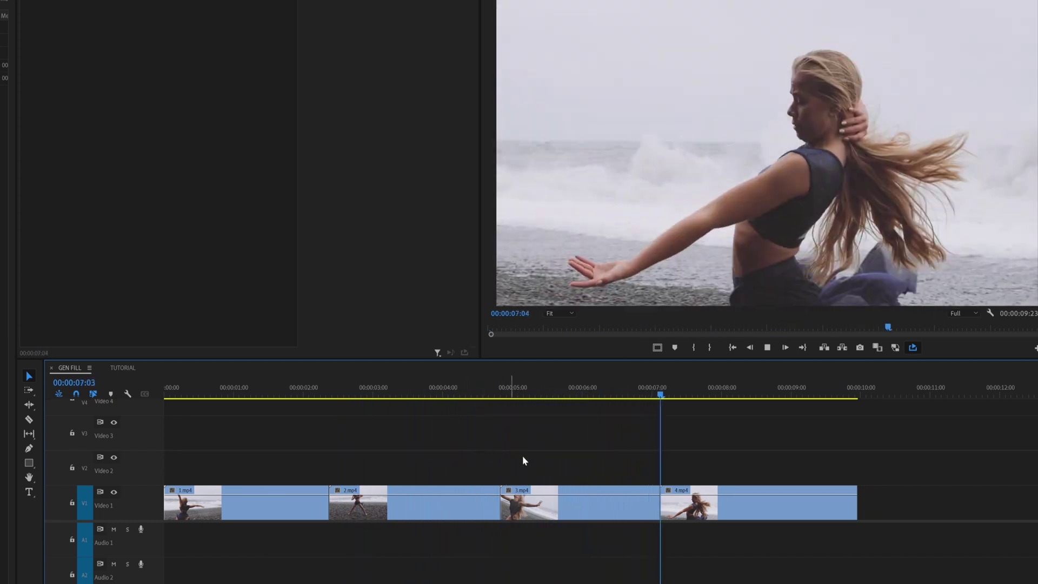
# Step: Set the playhead to the start of 2.mp4 at 00:00:02:09 in the GEN FILL sequence
pyautogui.click(281, 395)
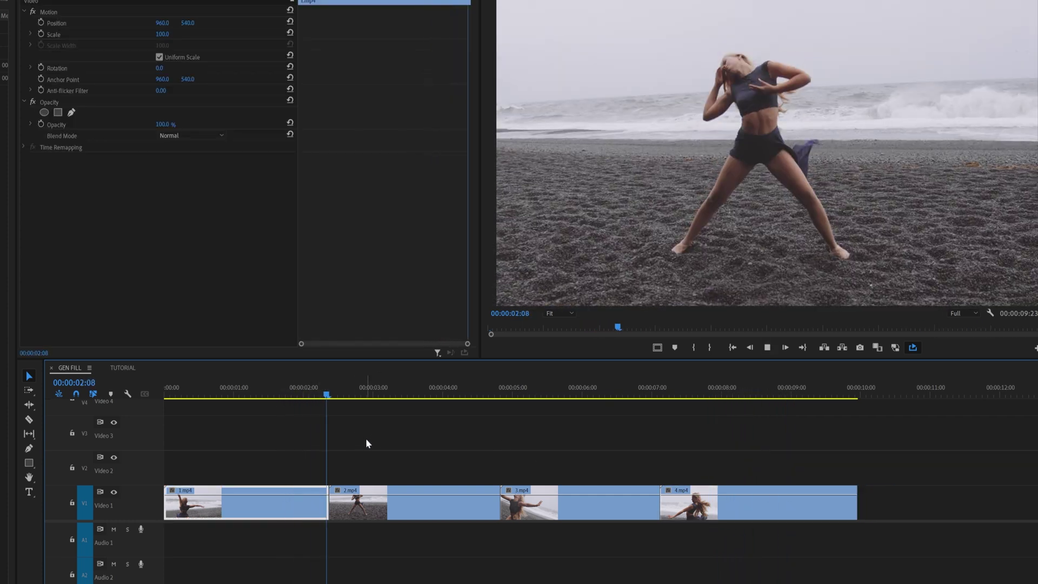
pyautogui.press('=')
pyautogui.click(386, 399)
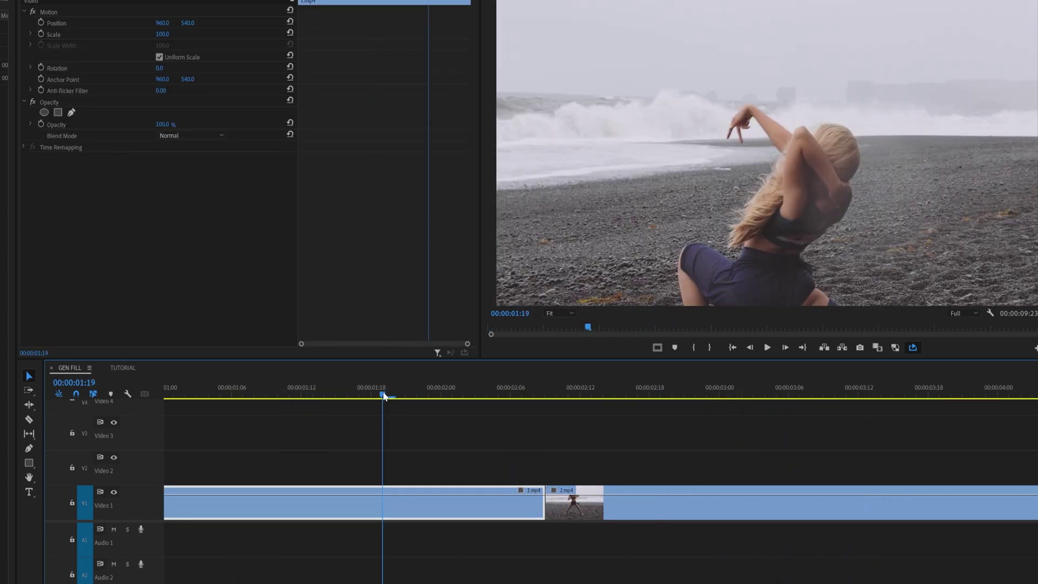
pyautogui.press('-')
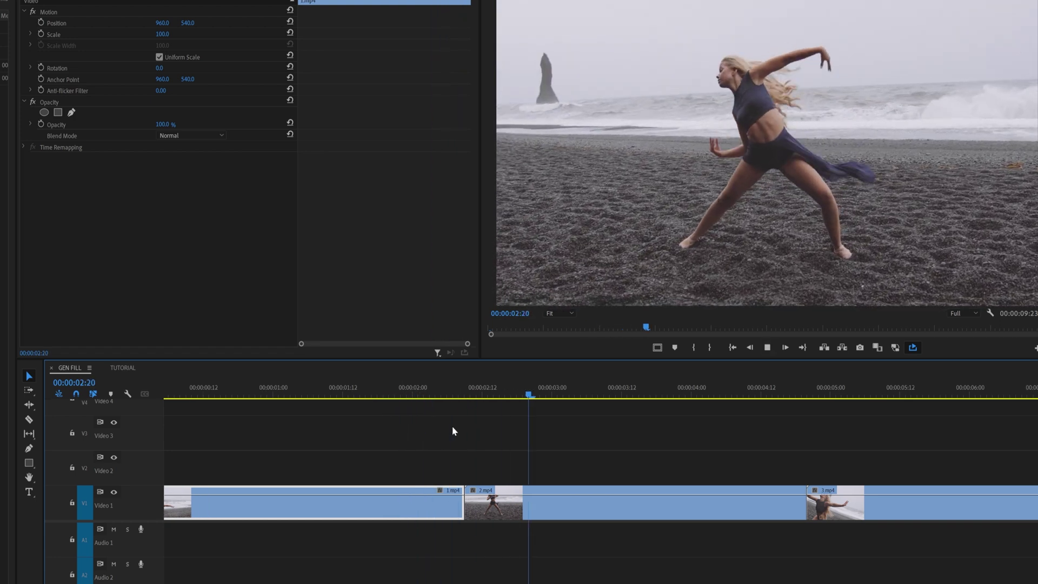
pyautogui.click(455, 397)
pyautogui.moveTo(457, 397); pyautogui.dragTo(469, 398)
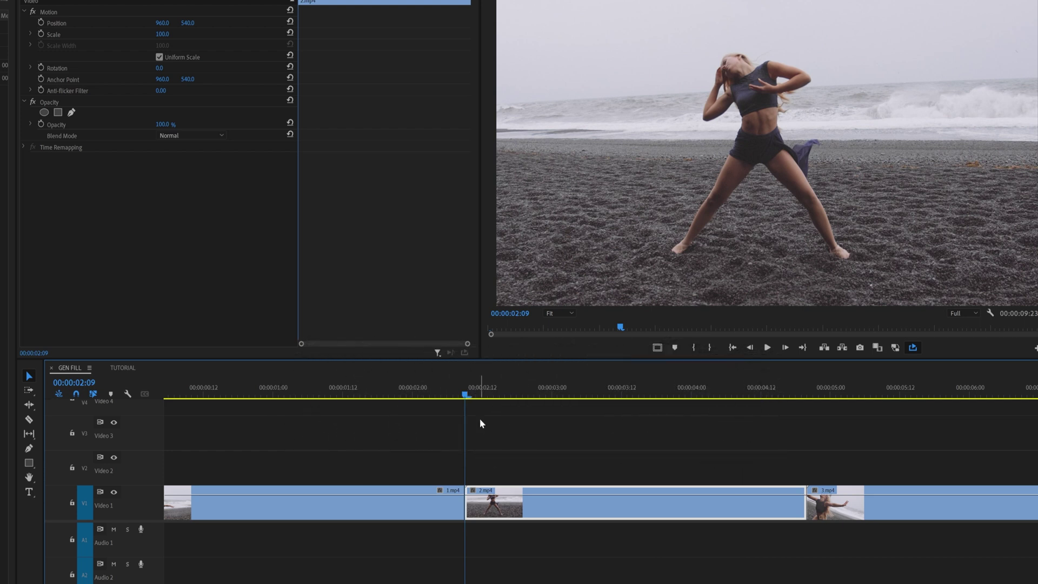
# Step: Split the 2.mp4 clip on Video 1 at 00:00:03:05
pyautogui.press('space')
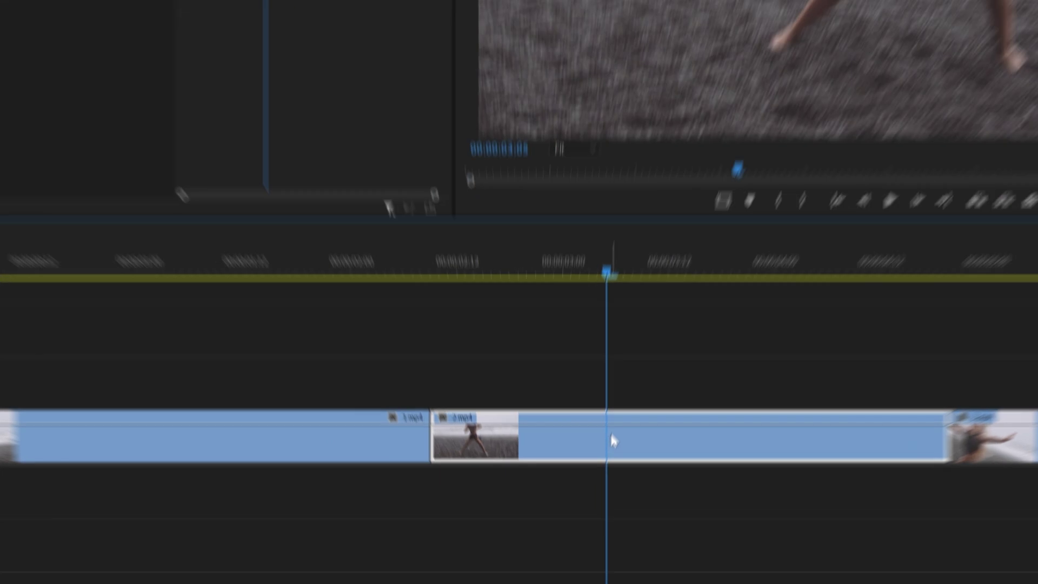
pyautogui.press('c')
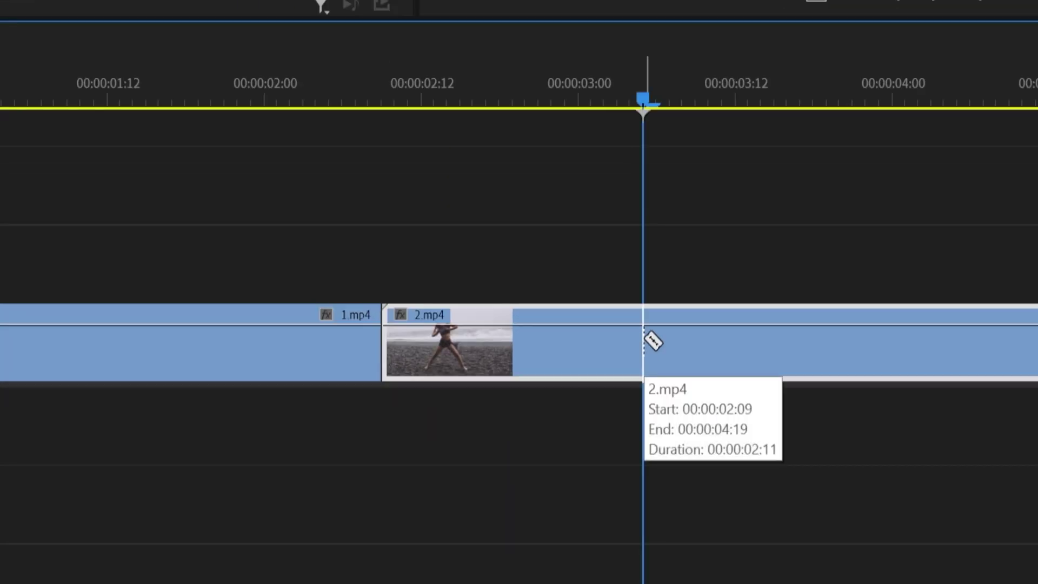
pyautogui.click(644, 340)
pyautogui.press('v')
# Step: Move 1.mp4 up to Video 2 and extend its end to the cut in 2.mp4
pyautogui.moveTo(343, 354); pyautogui.dragTo(411, 267)
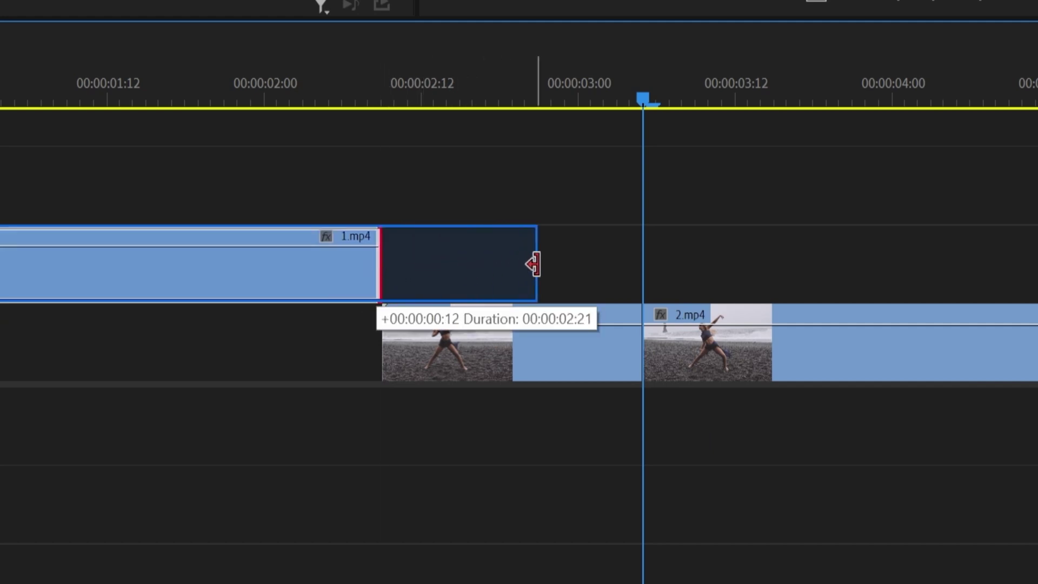
pyautogui.moveTo(597, 264); pyautogui.dragTo(634, 262)
# Step: Split 1.mp4 on Video 2 where 2.mp4 begins and move its first part back down to Video 1
pyautogui.press('c')
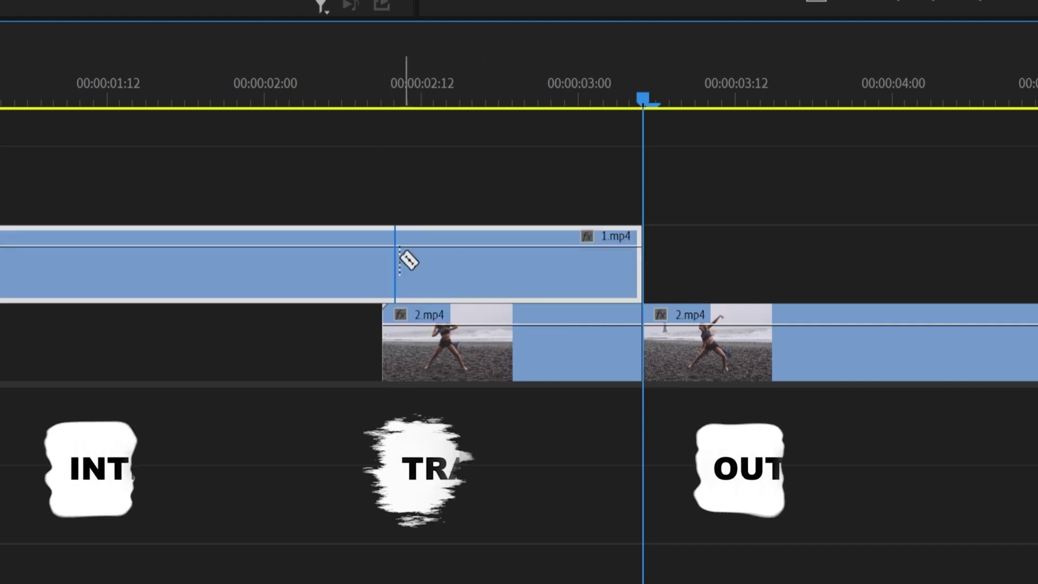
pyautogui.click(388, 262)
pyautogui.press('v')
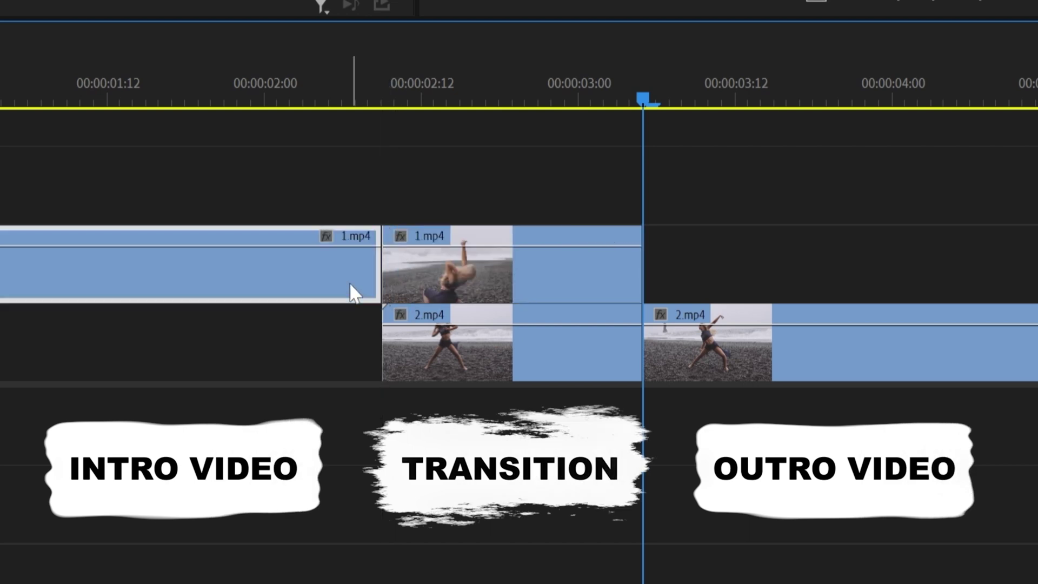
pyautogui.moveTo(352, 292); pyautogui.dragTo(349, 323)
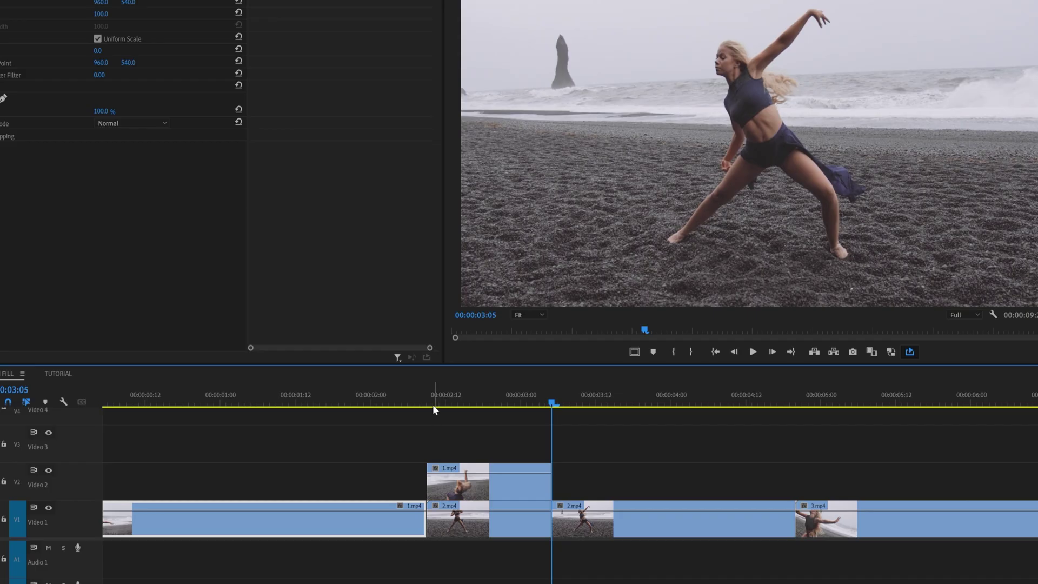
# Step: Nest the two overlapping transition segments of 1.mp4 and 2.mp4 into a sequence named 1
pyautogui.moveTo(393, 101); pyautogui.dragTo(417, 100)
pyautogui.moveTo(444, 407); pyautogui.dragTo(408, 402)
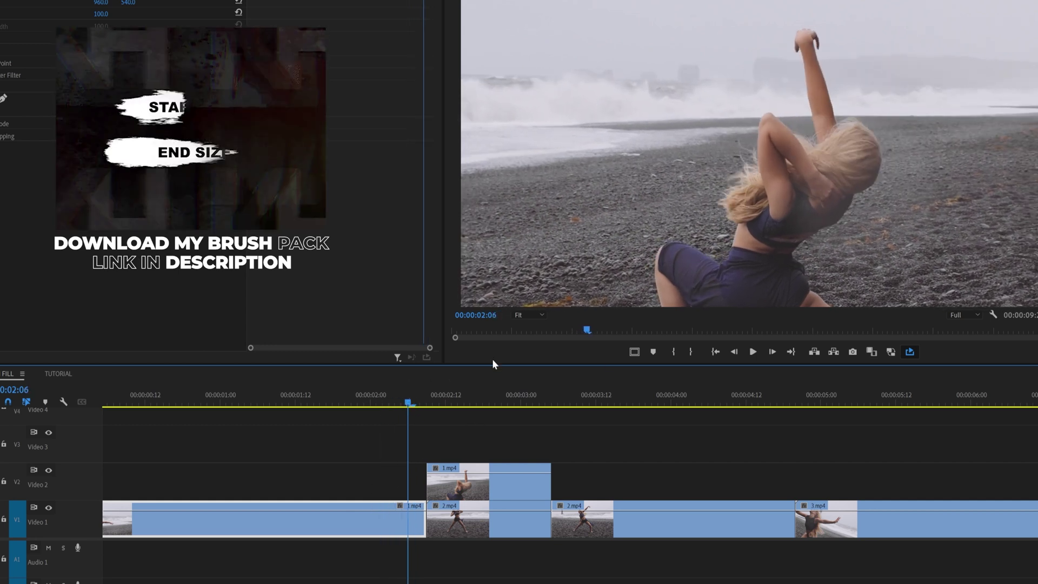
pyautogui.moveTo(493, 403); pyautogui.dragTo(567, 390)
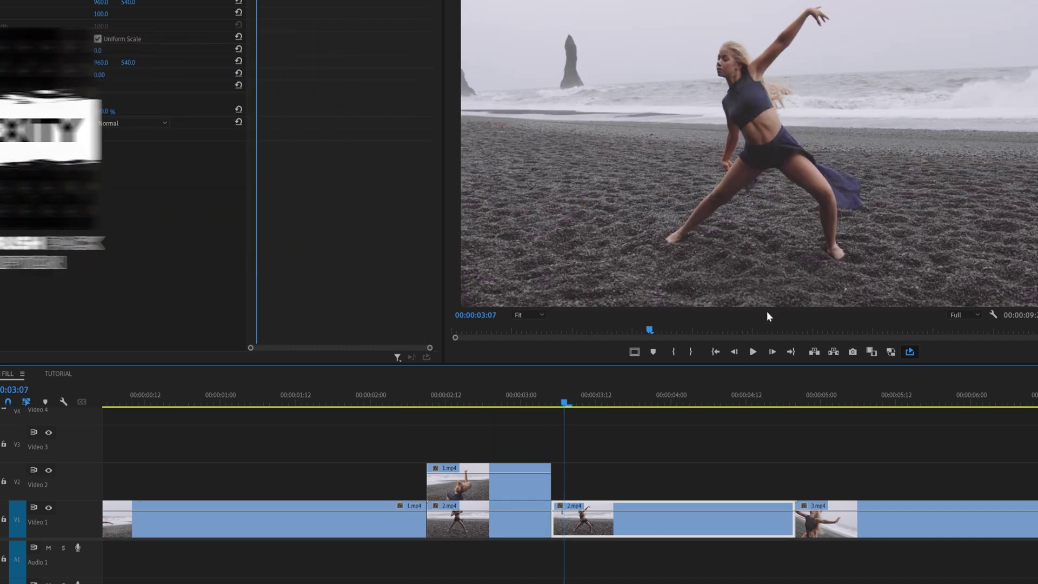
pyautogui.click(465, 399)
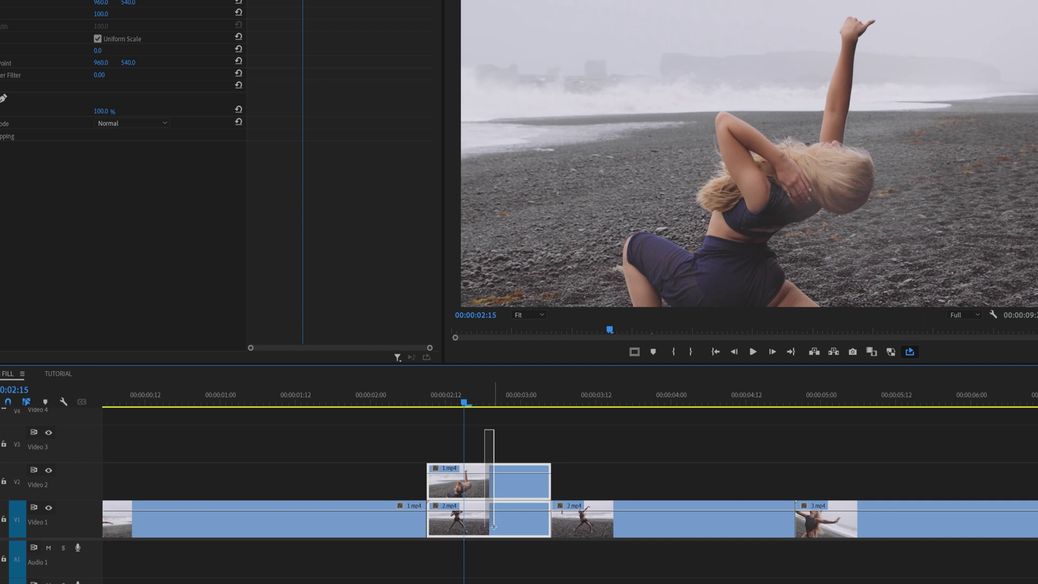
pyautogui.moveTo(493, 526); pyautogui.dragTo(494, 527)
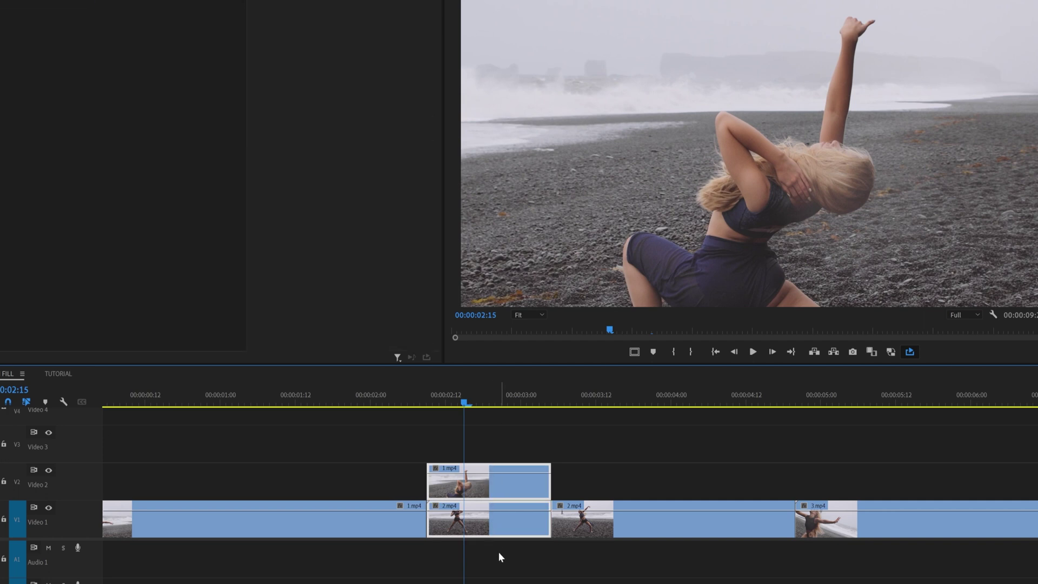
pyautogui.rightClick(480, 493)
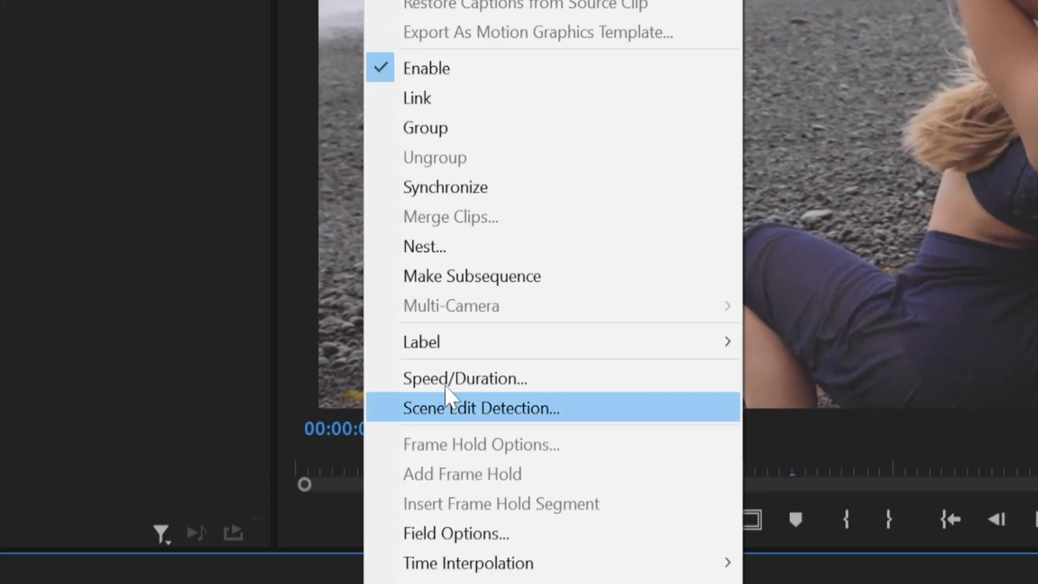
pyautogui.click(440, 248)
pyautogui.write('1')
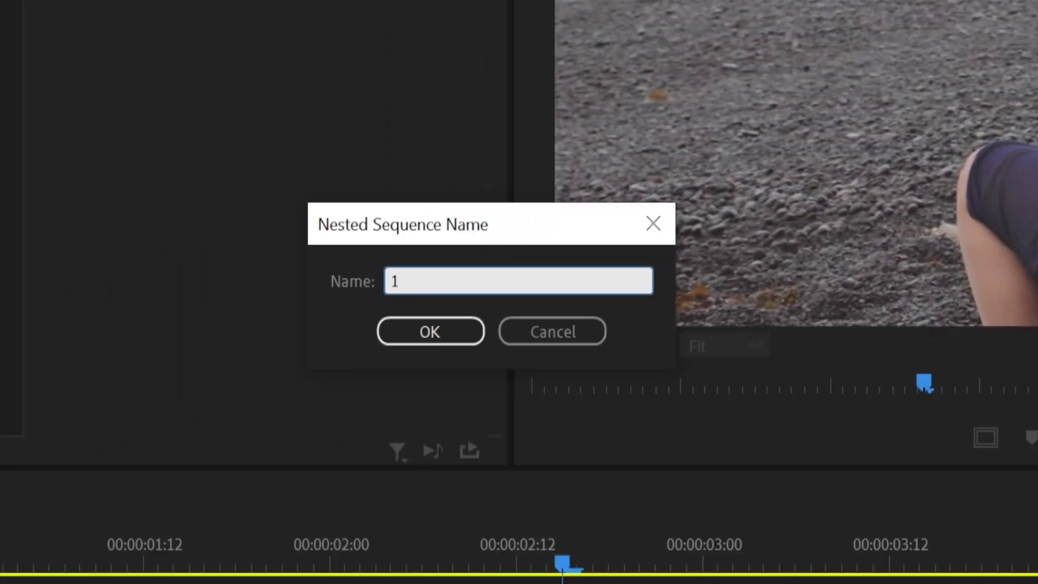
pyautogui.press('Return')
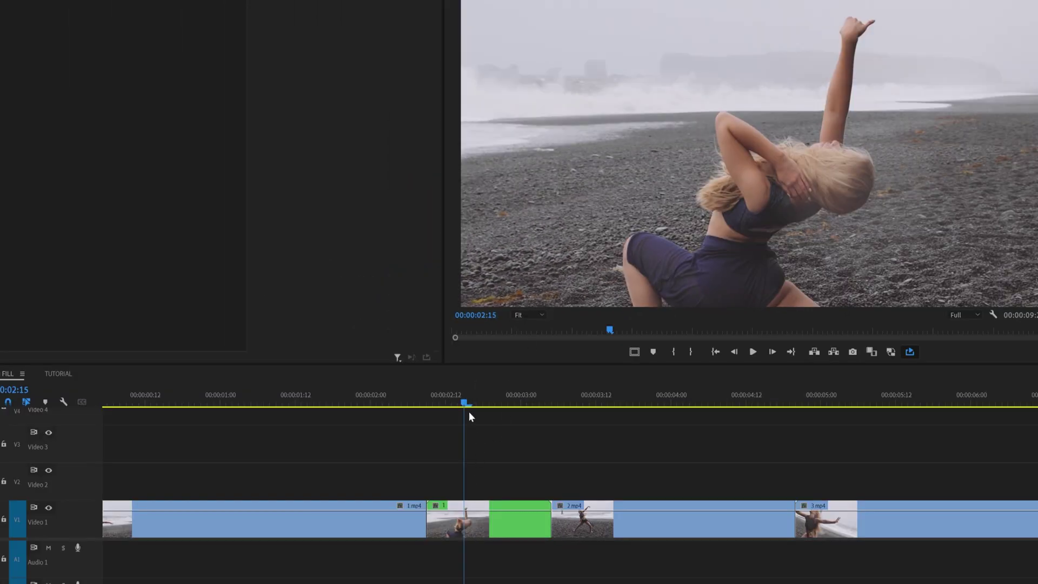
# Step: Open nested sequence 1 and set its vertical frame size to 1080*3 (3240), accepting the deletion of its previews
pyautogui.moveTo(466, 403); pyautogui.dragTo(486, 404)
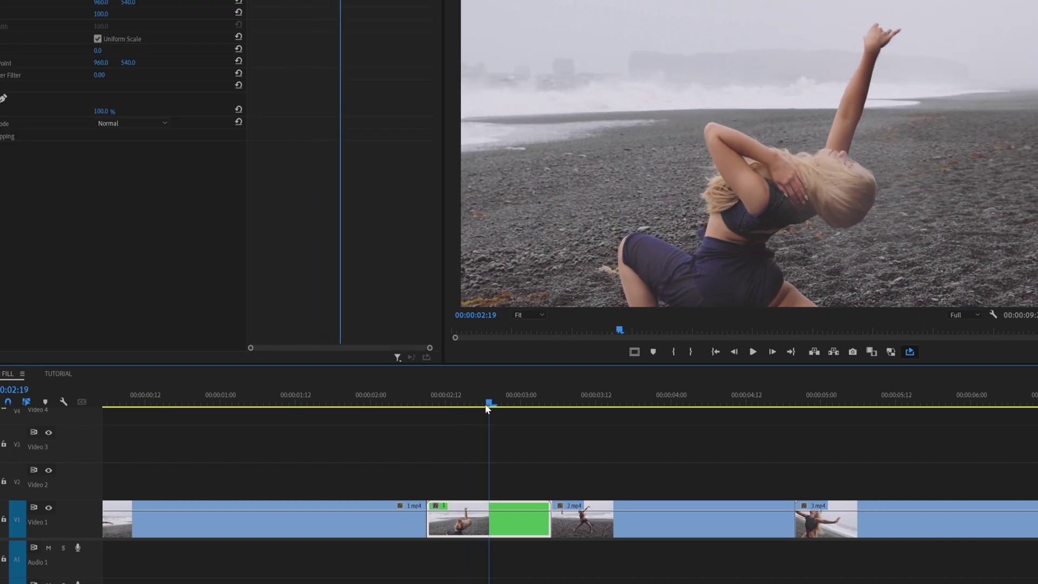
pyautogui.doubleClick(470, 531)
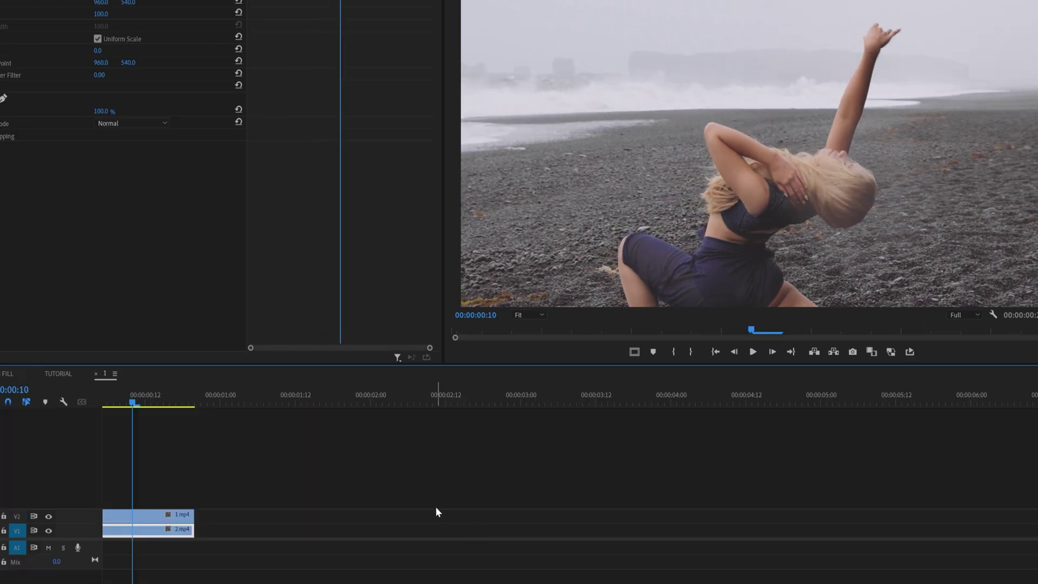
pyautogui.hscroll(-2, 166, 495)
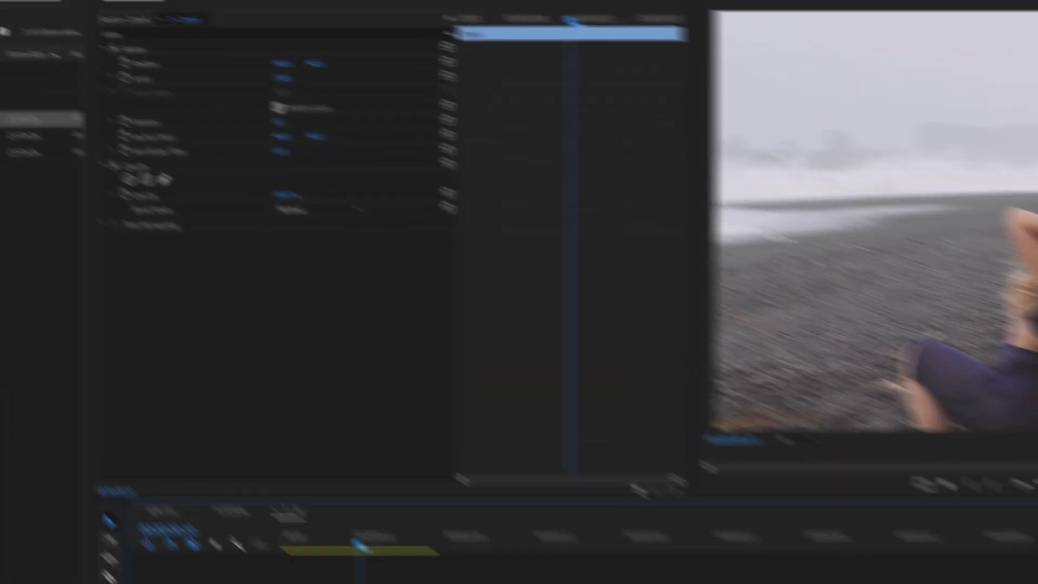
pyautogui.click(101, 14)
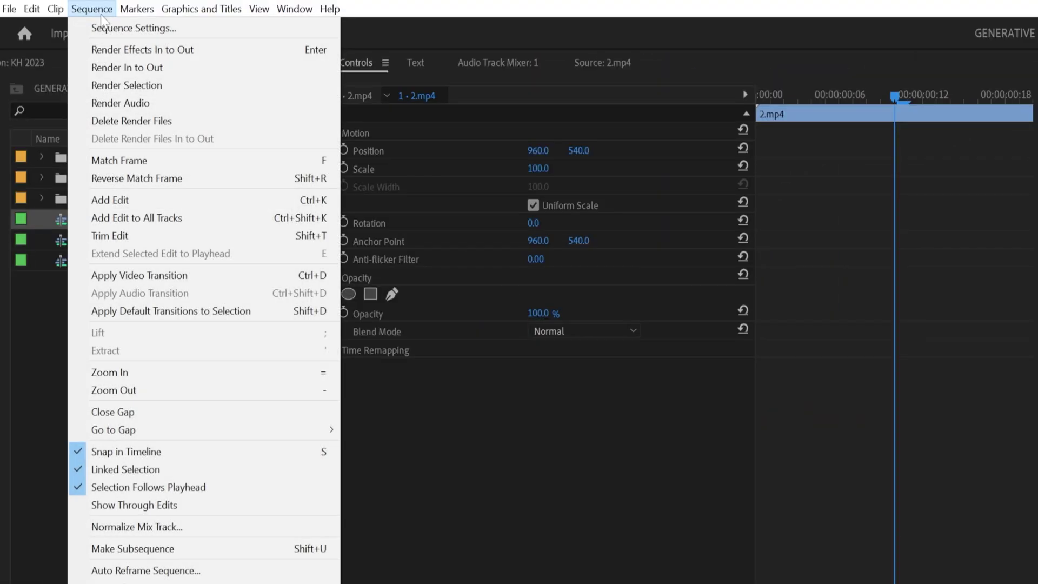
pyautogui.click(112, 26)
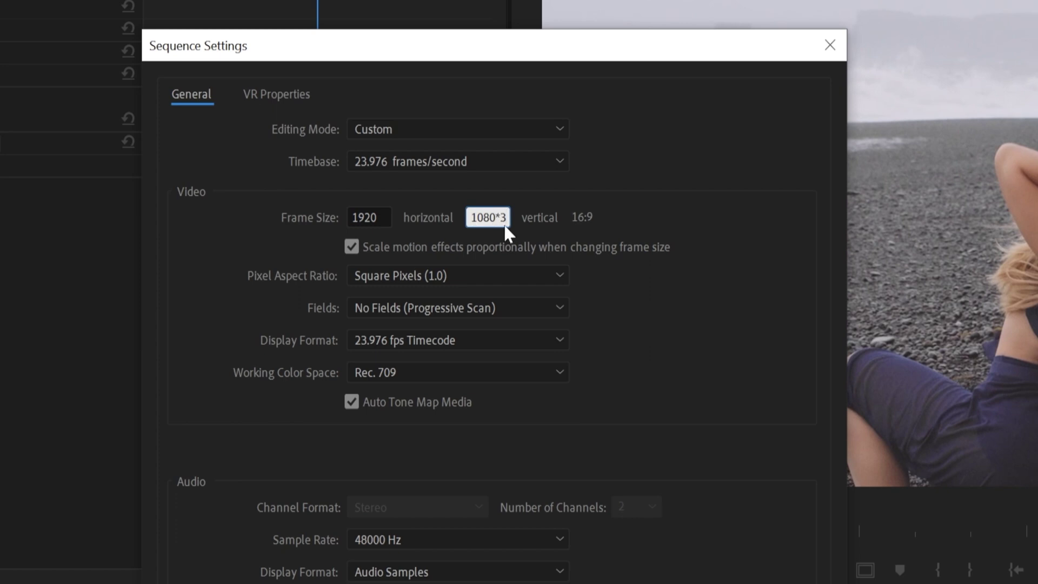
pyautogui.click(638, 515)
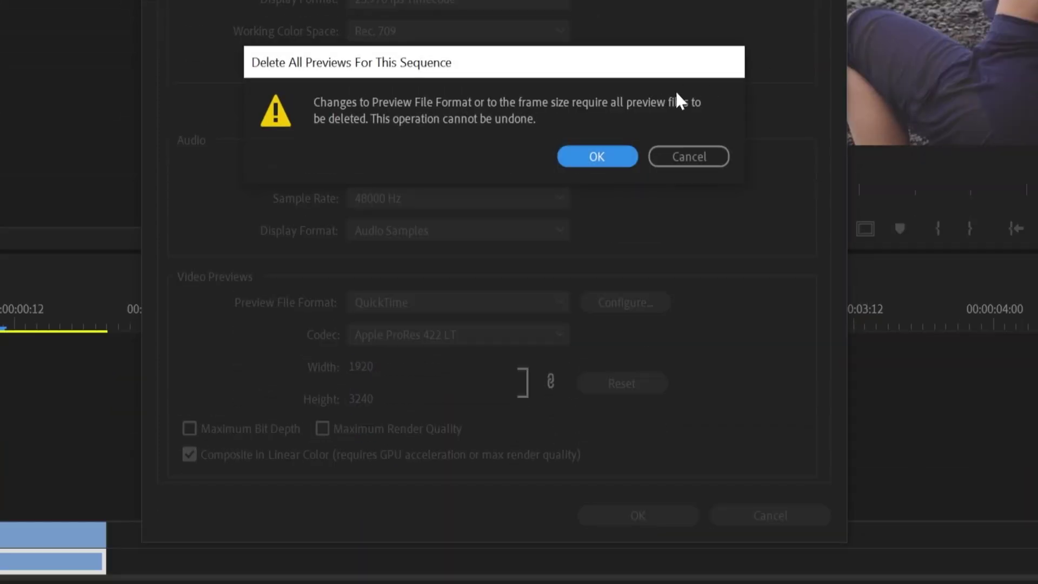
pyautogui.click(597, 157)
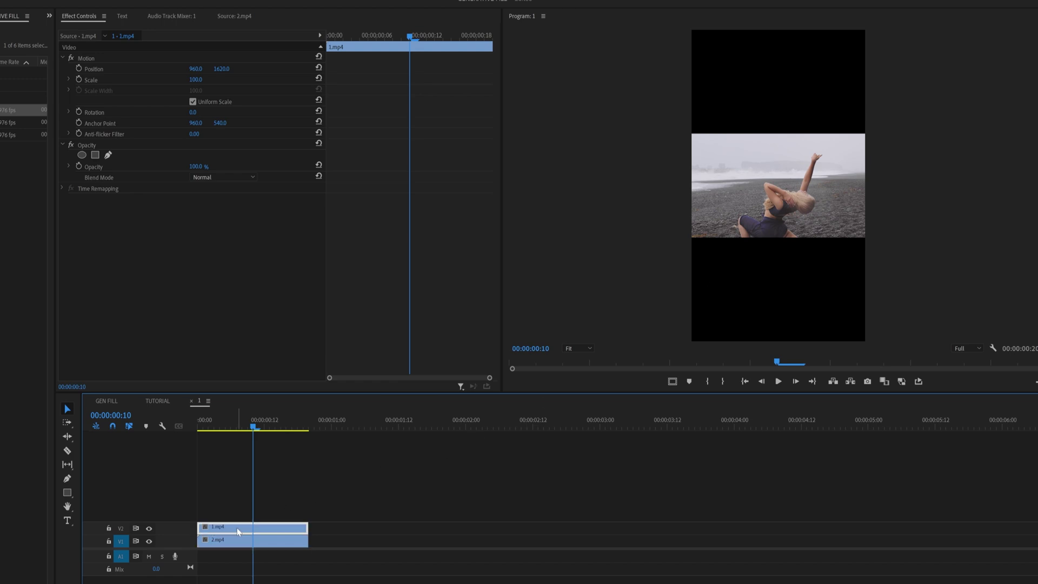
# Step: Move 1.mp4 to the bottom of the tall frame and 2.mp4 to the top with a vertical position of 535.1
pyautogui.moveTo(257, 428)
pyautogui.mouseDown()
pyautogui.moveTo(243, 428)
pyautogui.moveTo(267, 427)
pyautogui.mouseUp()
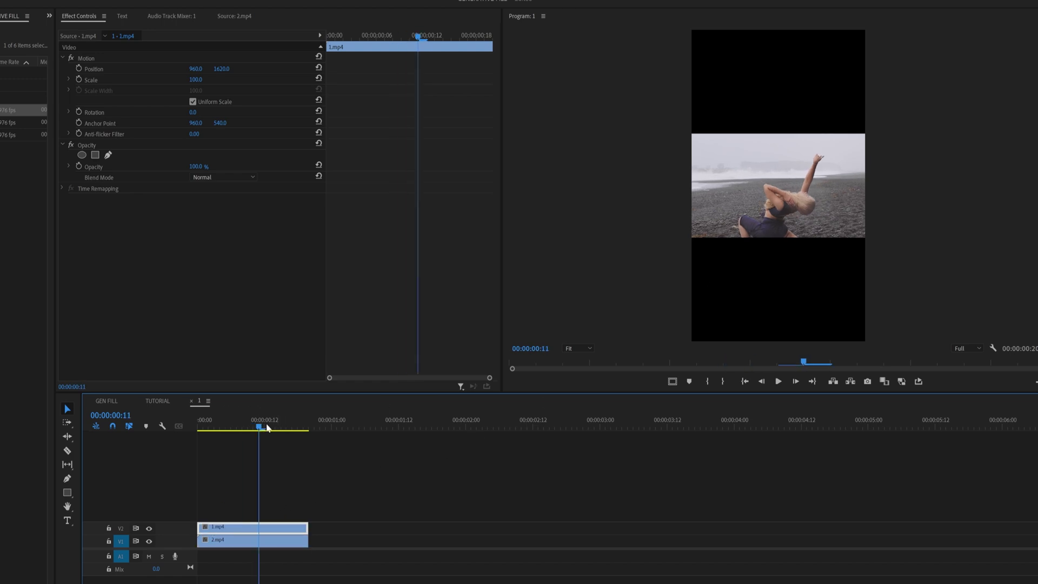
pyautogui.moveTo(222, 69); pyautogui.dragTo(371, 70)
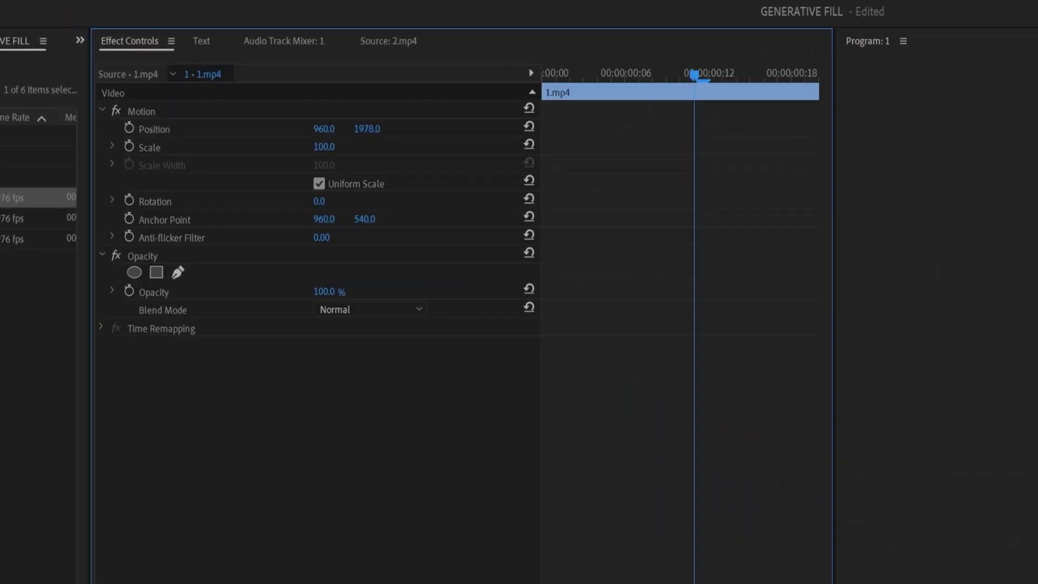
pyautogui.moveTo(367, 129); pyautogui.dragTo(634, 129)
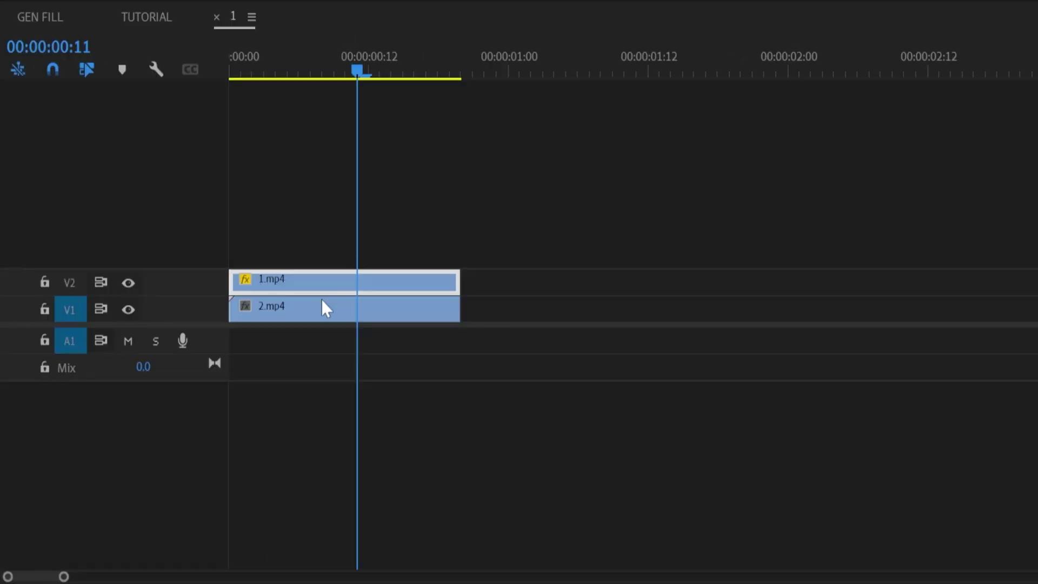
pyautogui.click(320, 306)
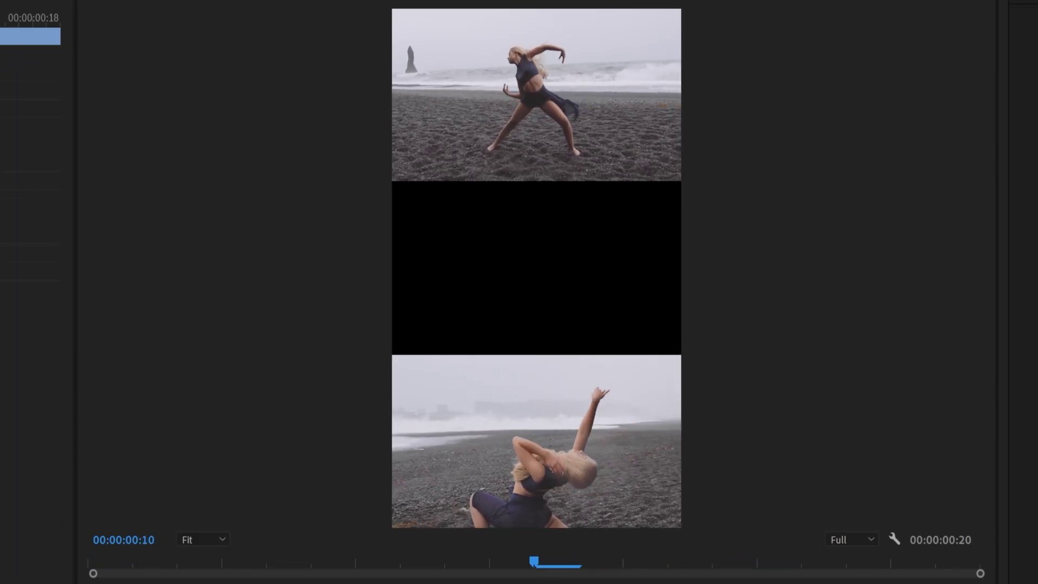
pyautogui.moveTo(188, 424)
pyautogui.mouseDown()
pyautogui.moveTo(155, 424)
pyautogui.moveTo(200, 424)
pyautogui.moveTo(177, 423)
pyautogui.mouseUp()
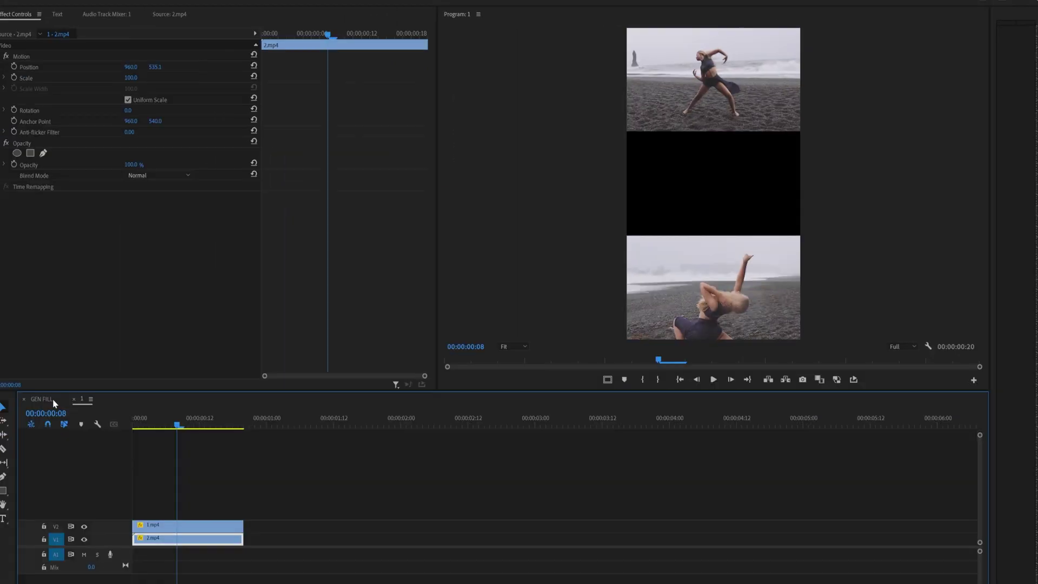
# Step: Return to the GEN FILL sequence and apply the Distort Transform effect to nested clip 1
pyautogui.click(43, 400)
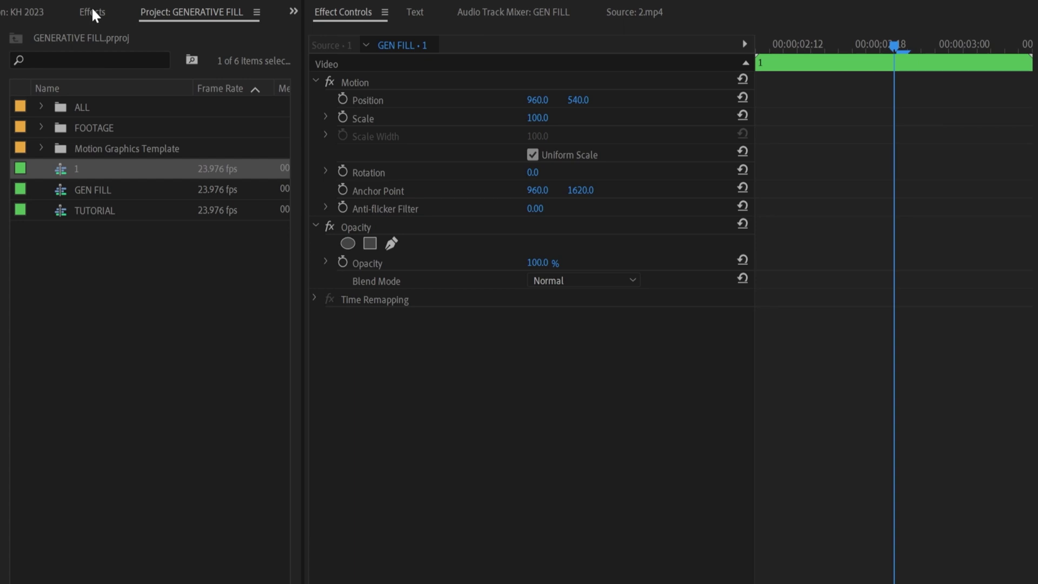
pyautogui.click(93, 11)
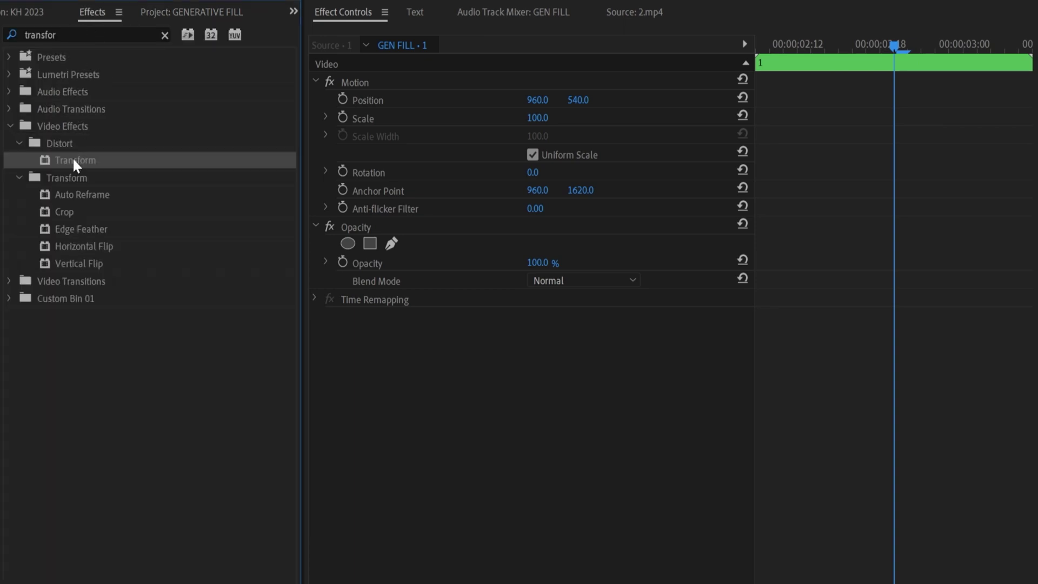
pyautogui.moveTo(74, 162); pyautogui.dragTo(494, 464)
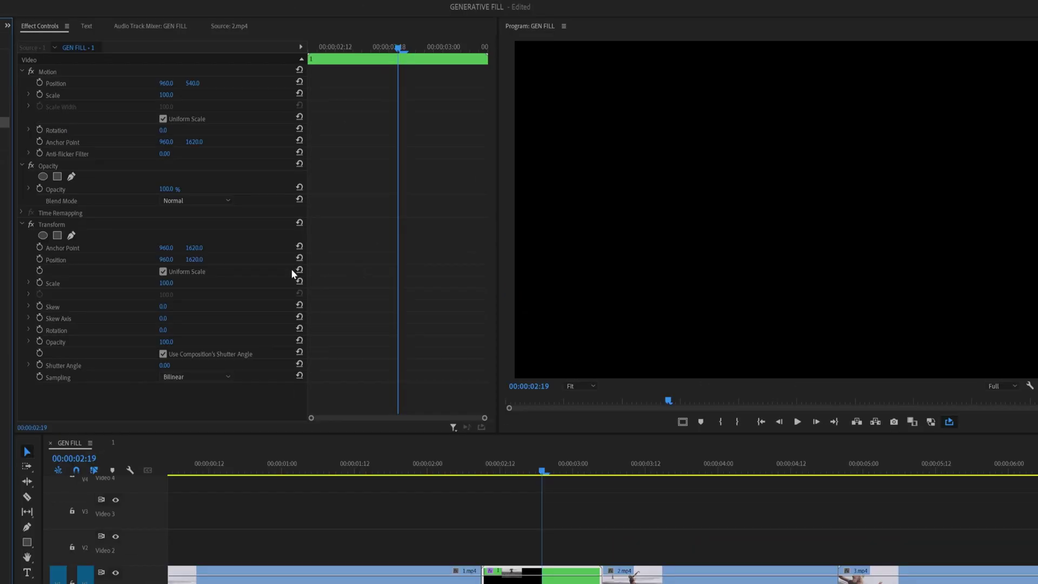
# Step: Keyframe nested clip 1's vertical Transform position from 540 at the clip start to 2700 near the clip end
pyautogui.moveTo(196, 260)
pyautogui.mouseDown()
pyautogui.moveTo(128, 260)
pyautogui.moveTo(197, 260)
pyautogui.mouseUp()
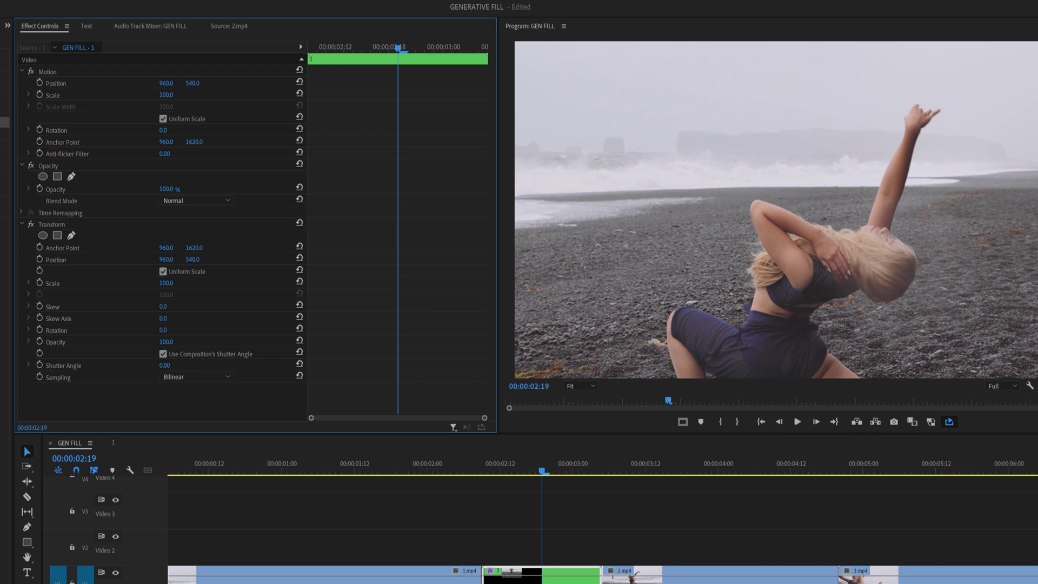
pyautogui.click(40, 258)
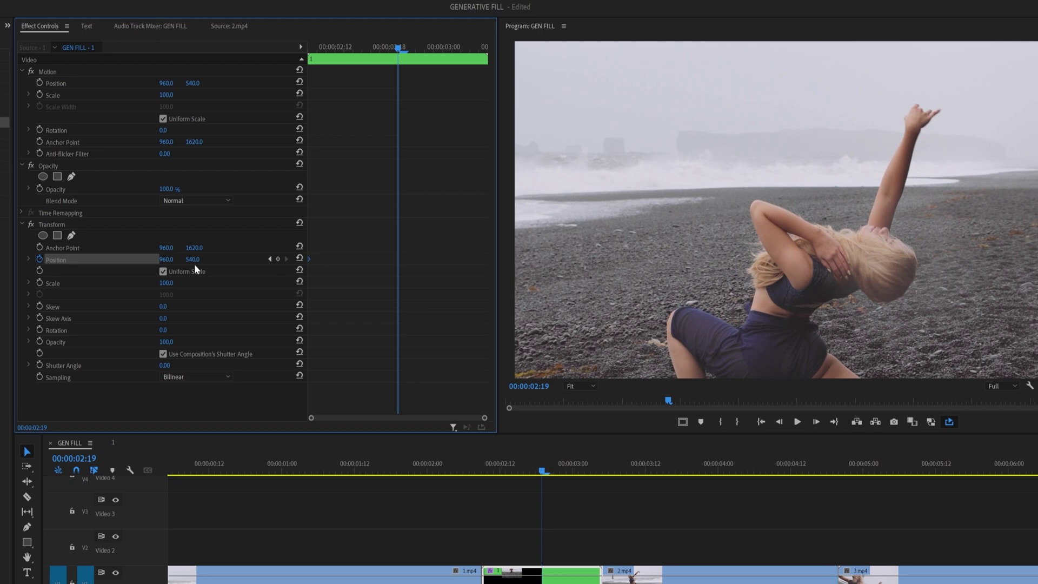
pyautogui.moveTo(193, 259); pyautogui.dragTo(454, 259)
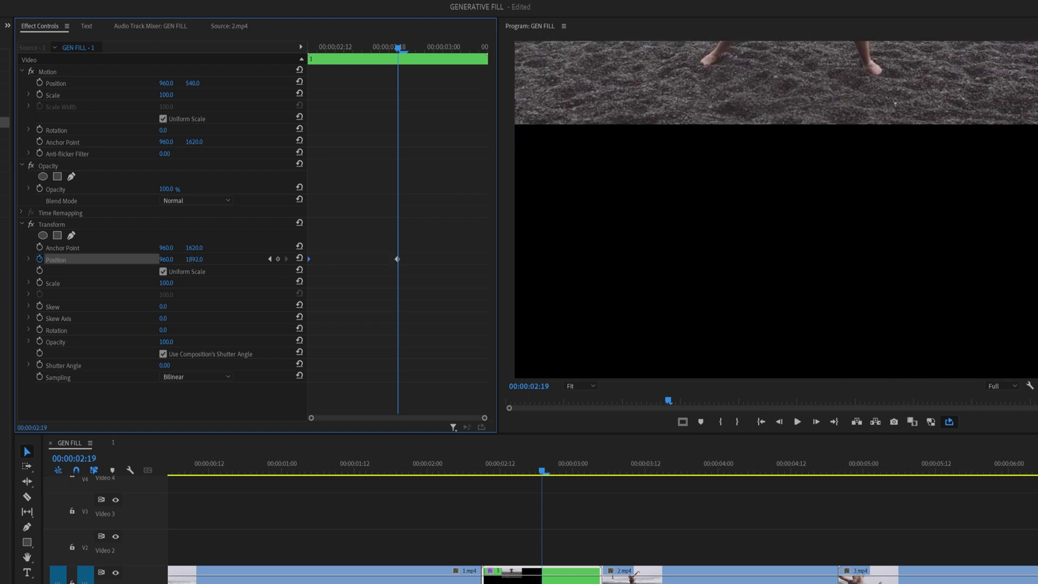
pyautogui.moveTo(194, 259); pyautogui.dragTo(715, 381)
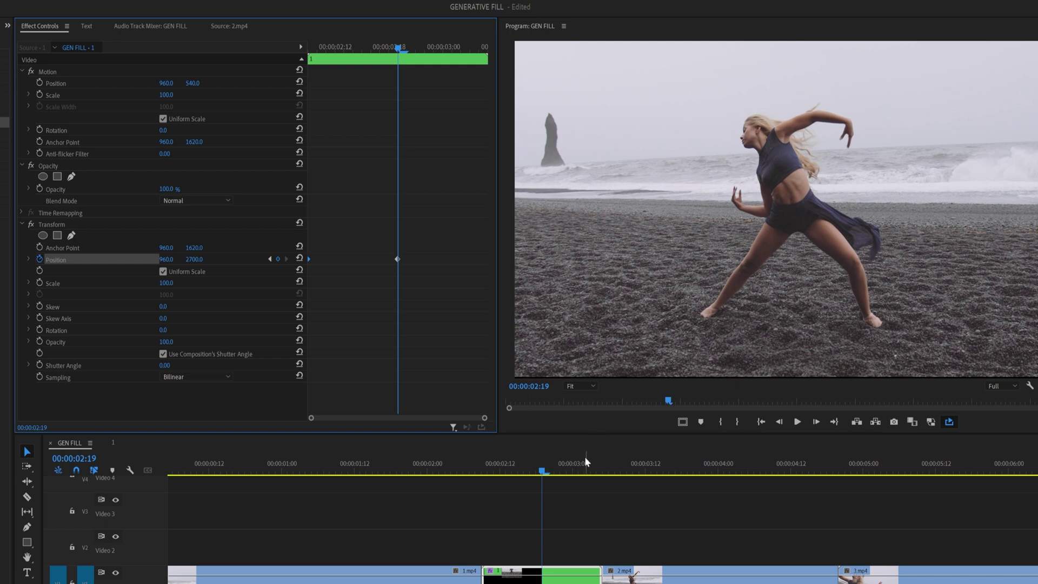
pyautogui.moveTo(543, 469)
pyautogui.mouseDown()
pyautogui.moveTo(530, 468)
pyautogui.moveTo(548, 472)
pyautogui.mouseUp()
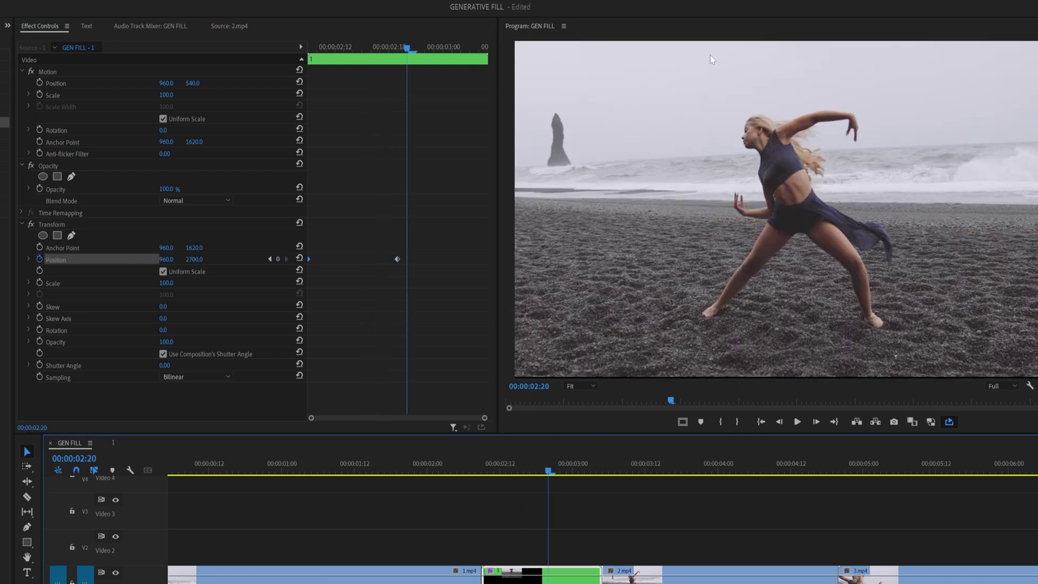
pyautogui.moveTo(398, 260); pyautogui.dragTo(478, 259)
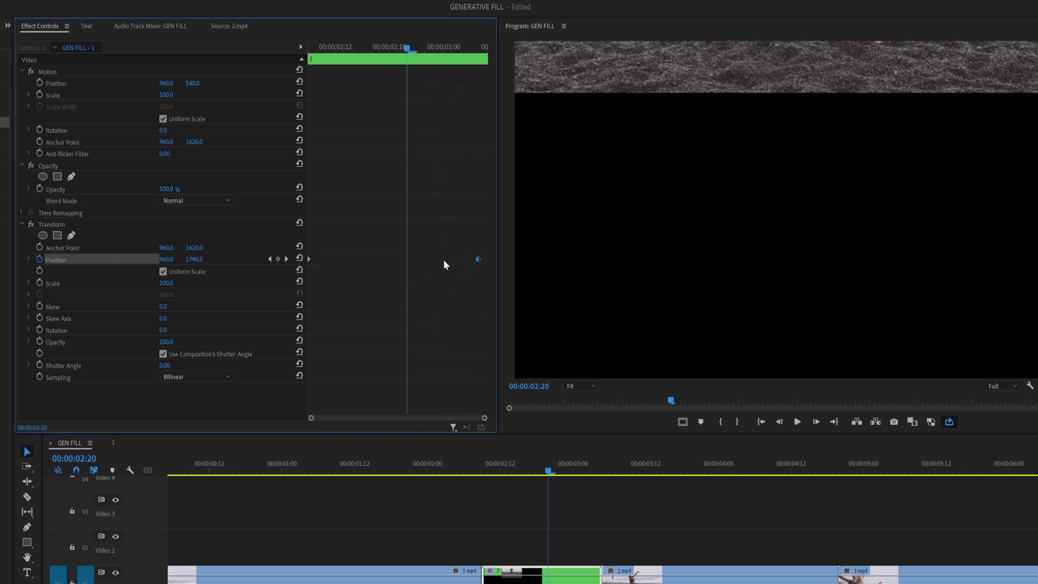
# Step: Apply Ease Out temporal interpolation to the first Transform position keyframe and Ease In to the last one
pyautogui.rightClick(309, 259)
pyautogui.moveTo(367, 346)
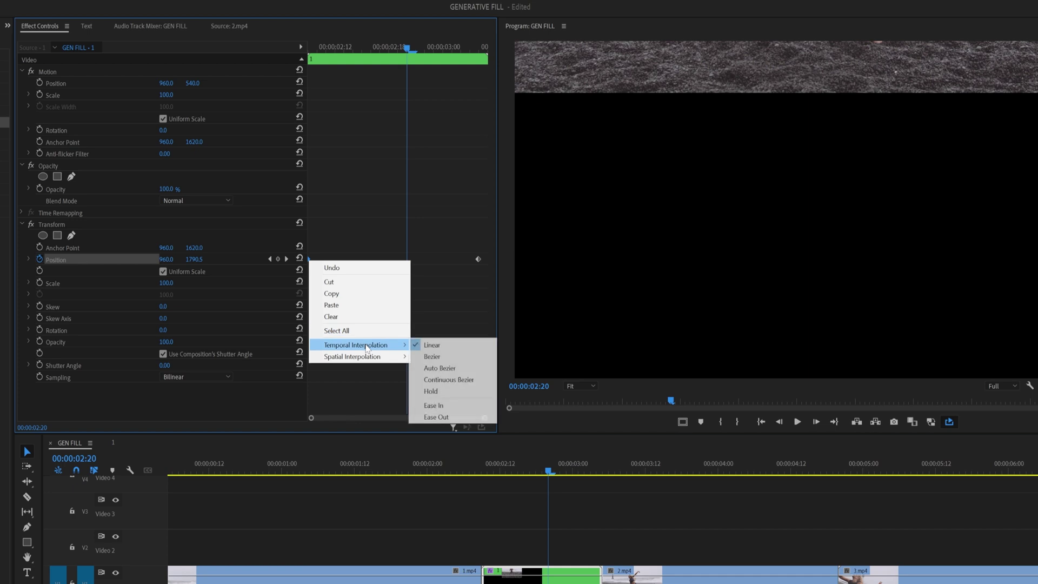
pyautogui.click(458, 406)
pyautogui.rightClick(478, 259)
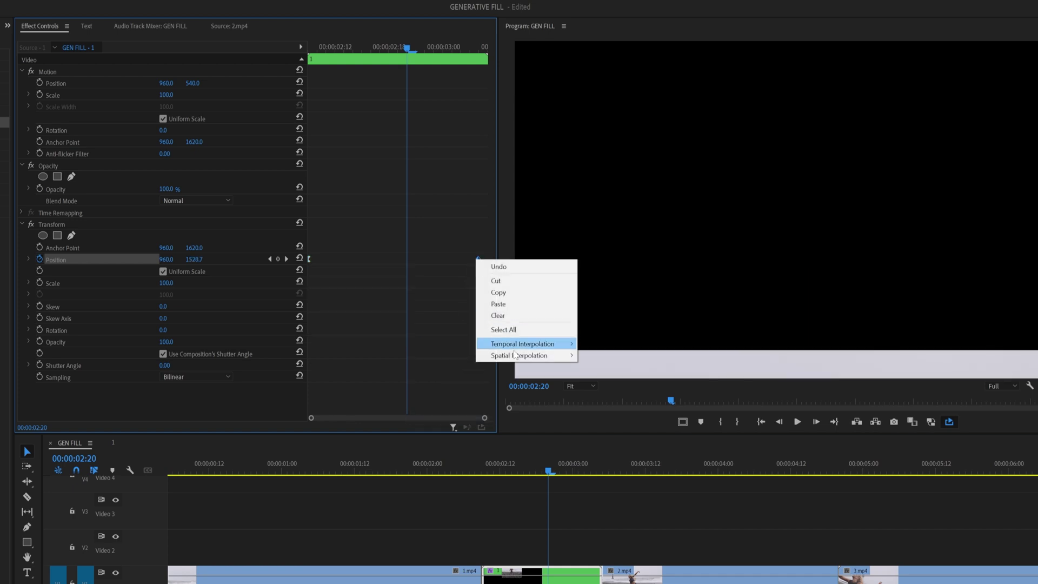
pyautogui.moveTo(519, 346)
pyautogui.click(603, 416)
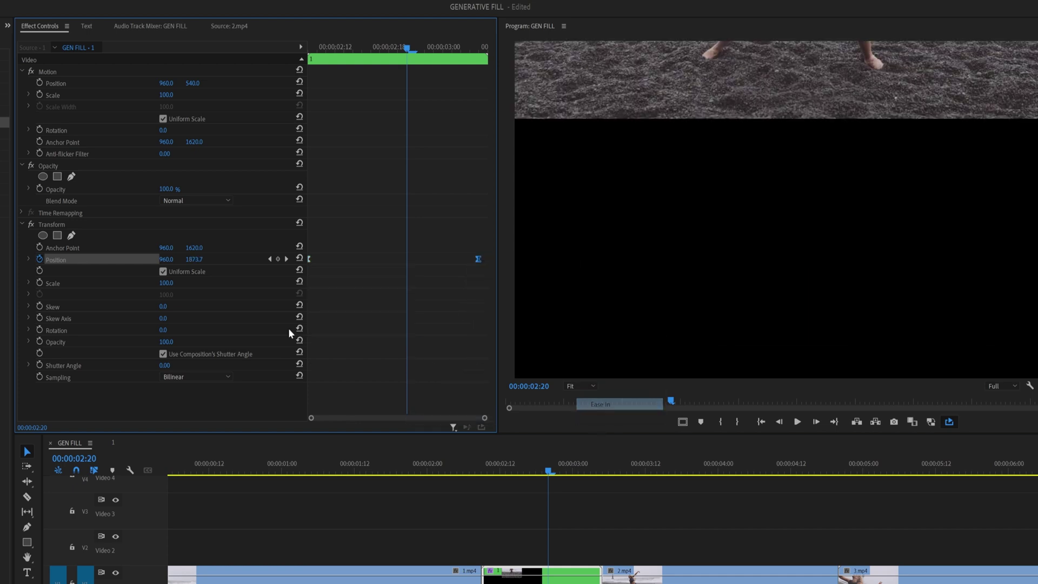
# Step: Shape the position velocity curve to start slowly and peak late, and move the last keyframe to the clip's end
pyautogui.click(28, 259)
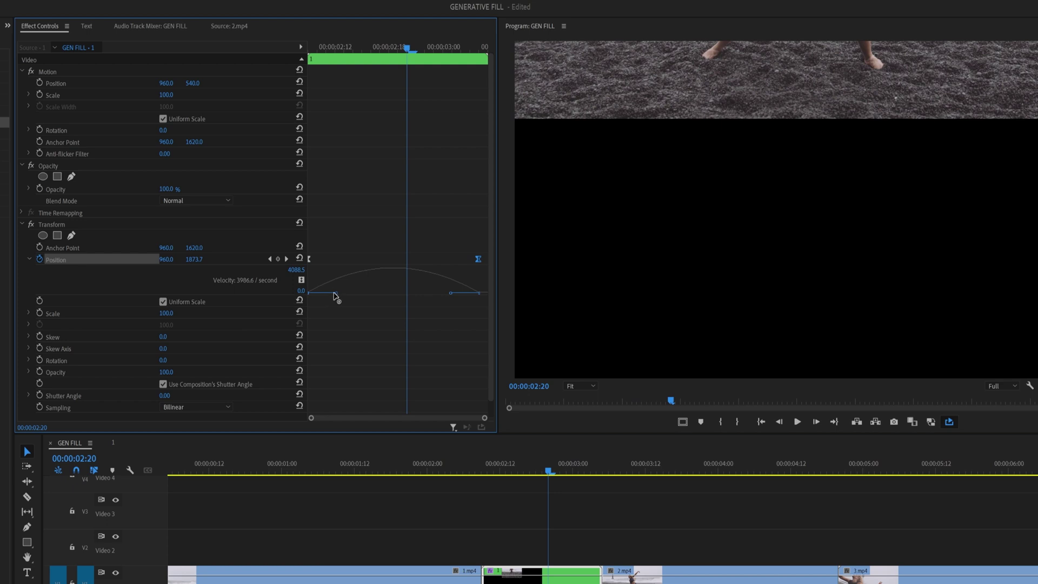
pyautogui.moveTo(334, 293); pyautogui.dragTo(394, 298)
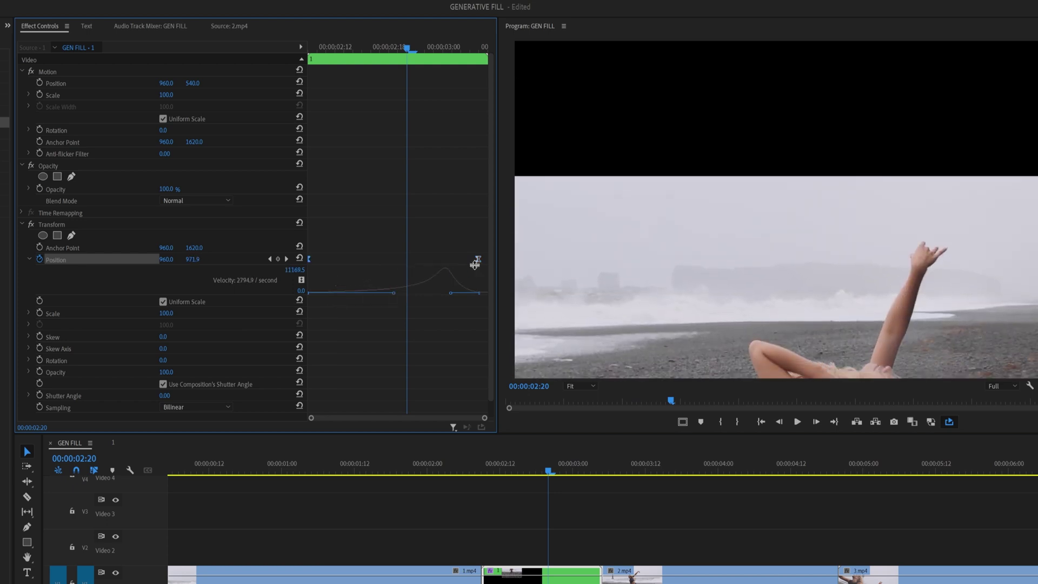
pyautogui.moveTo(479, 261); pyautogui.dragTo(531, 269)
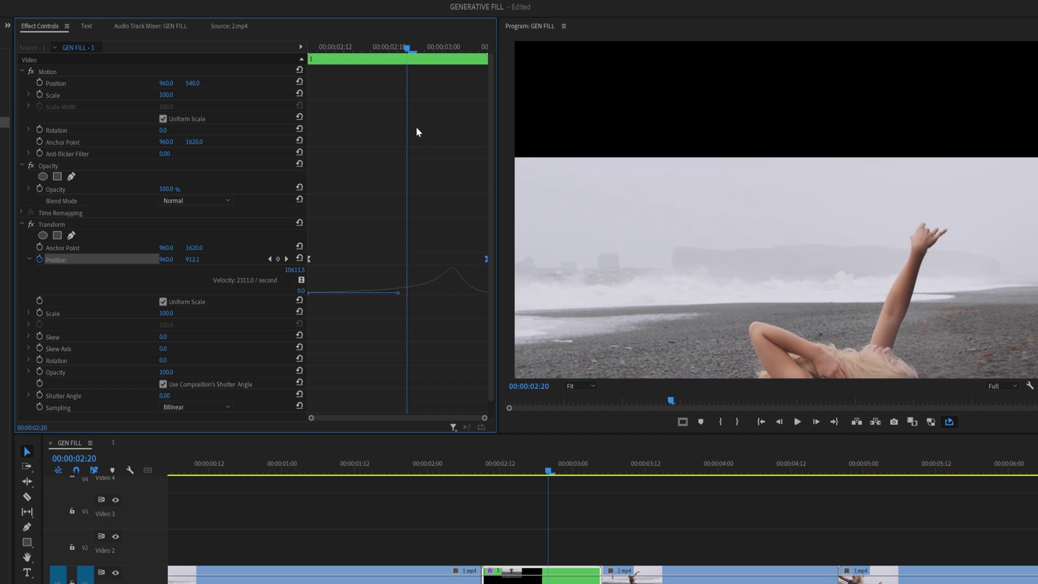
# Step: Play back the animated transition in the GEN FILL sequence and return to 00:00:02:14
pyautogui.click(522, 481)
pyautogui.press('space')
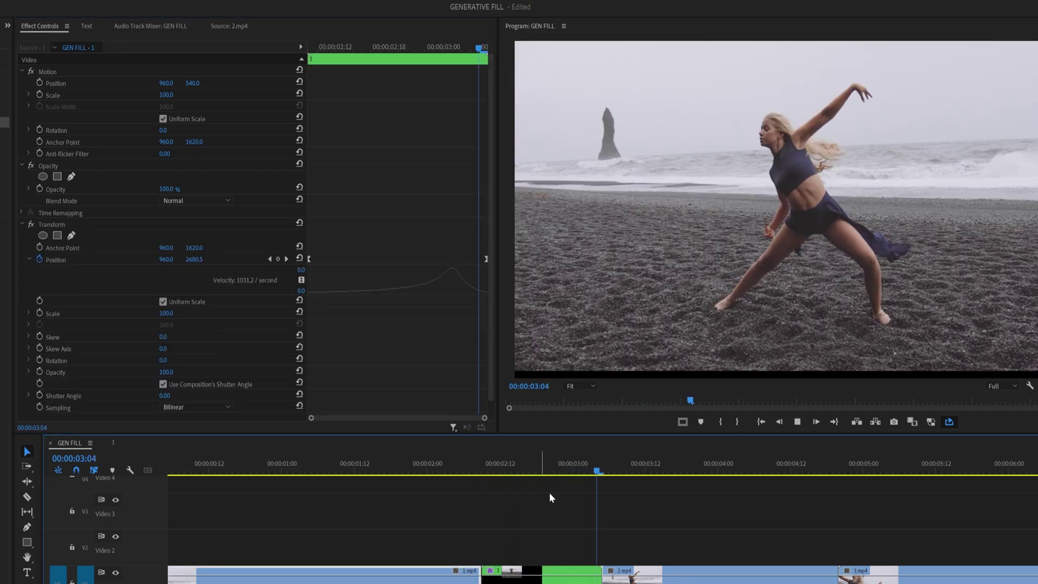
pyautogui.moveTo(567, 464); pyautogui.dragTo(511, 470)
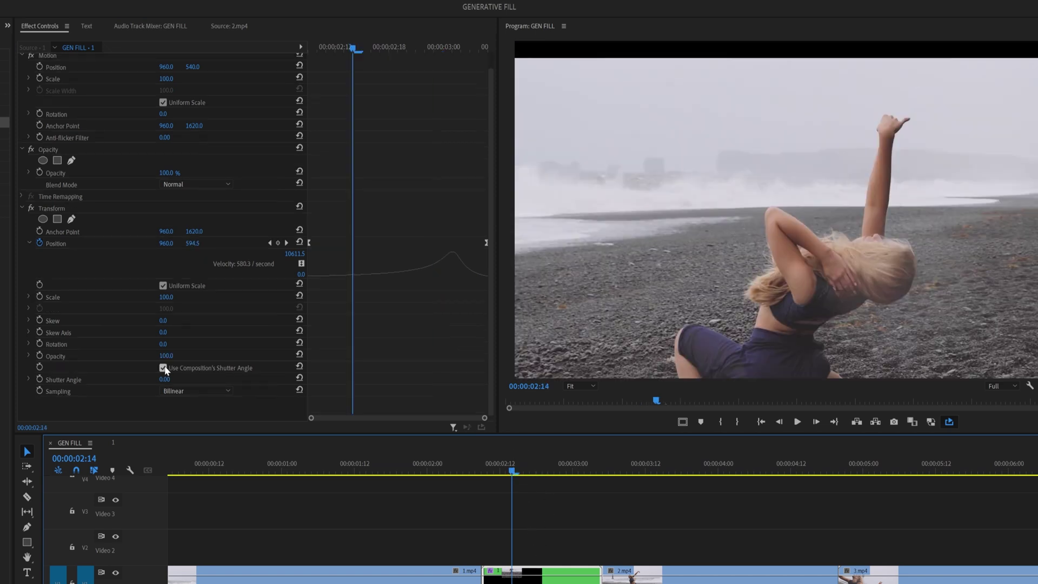
# Step: Stop the Transform effect from using the composition's shutter angle and set its Shutter Angle to 100
pyautogui.click(163, 369)
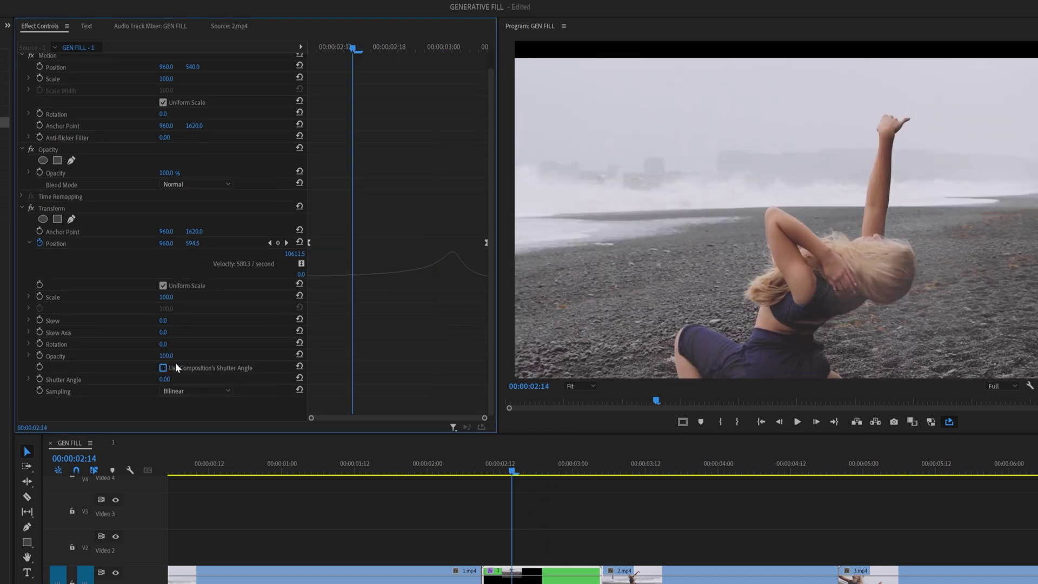
pyautogui.click(165, 379)
pyautogui.write('100')
pyautogui.press('Return')
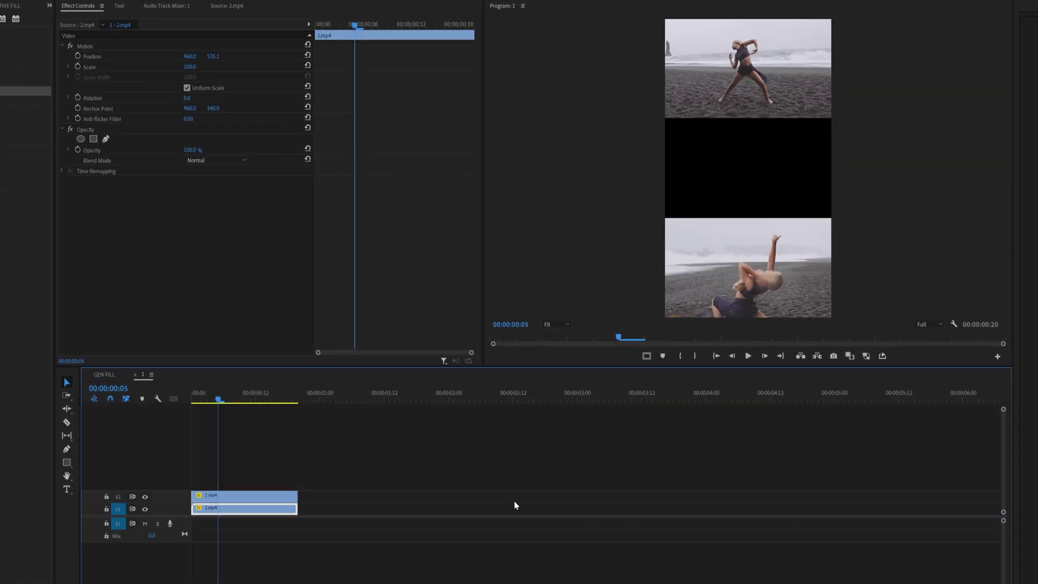
# Step: In nested sequence 1, export the frame at 00:00:00:10 as a PNG named 1
pyautogui.moveTo(229, 405); pyautogui.dragTo(245, 405)
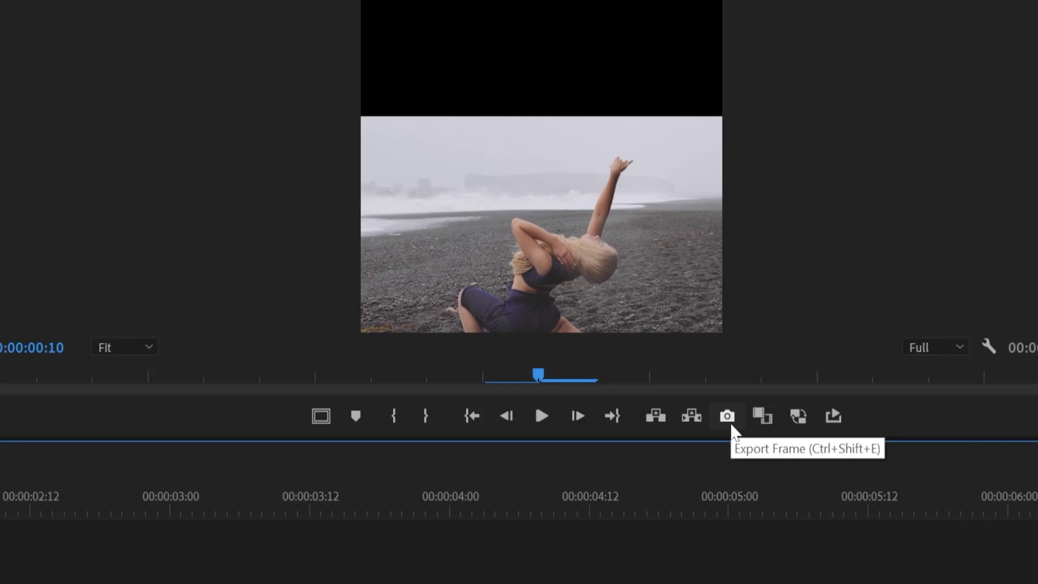
pyautogui.click(731, 424)
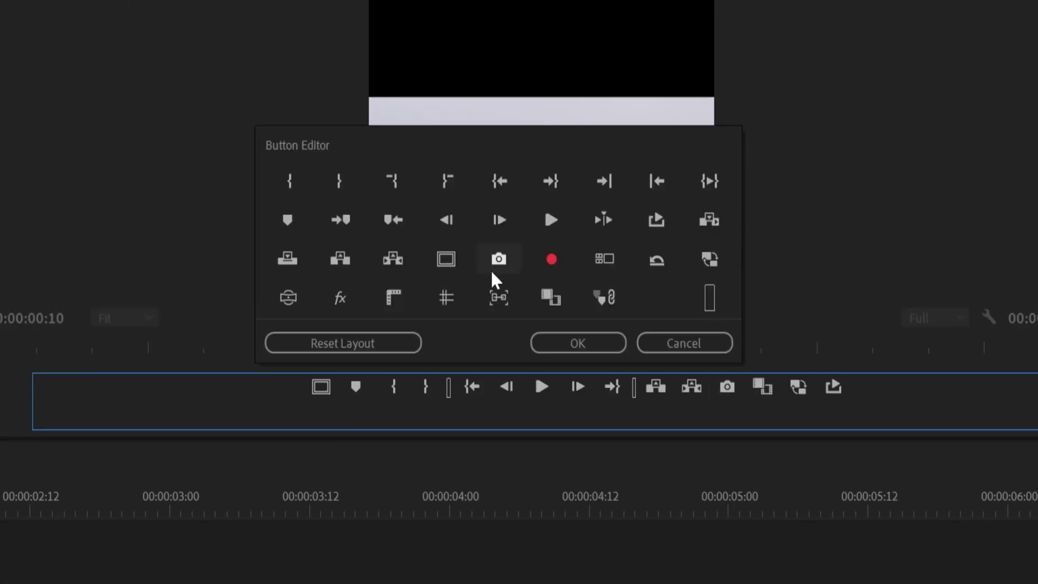
pyautogui.click(594, 349)
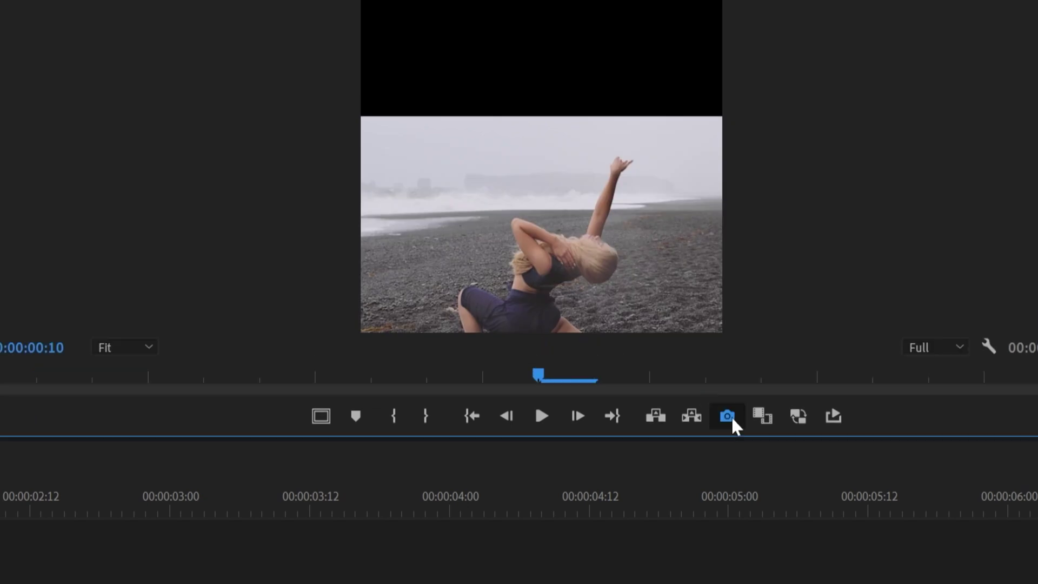
pyautogui.click(730, 416)
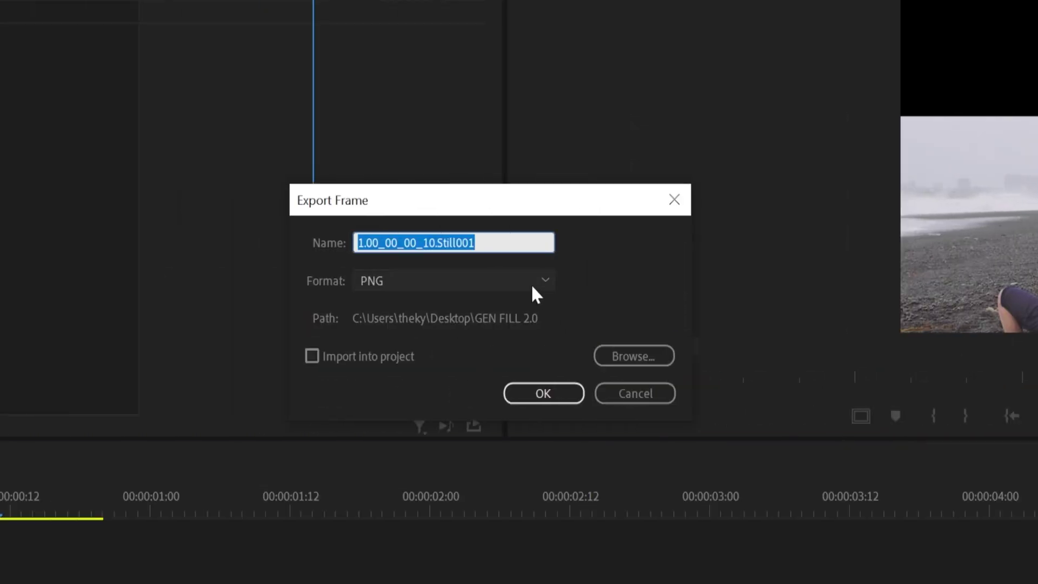
pyautogui.write('1')
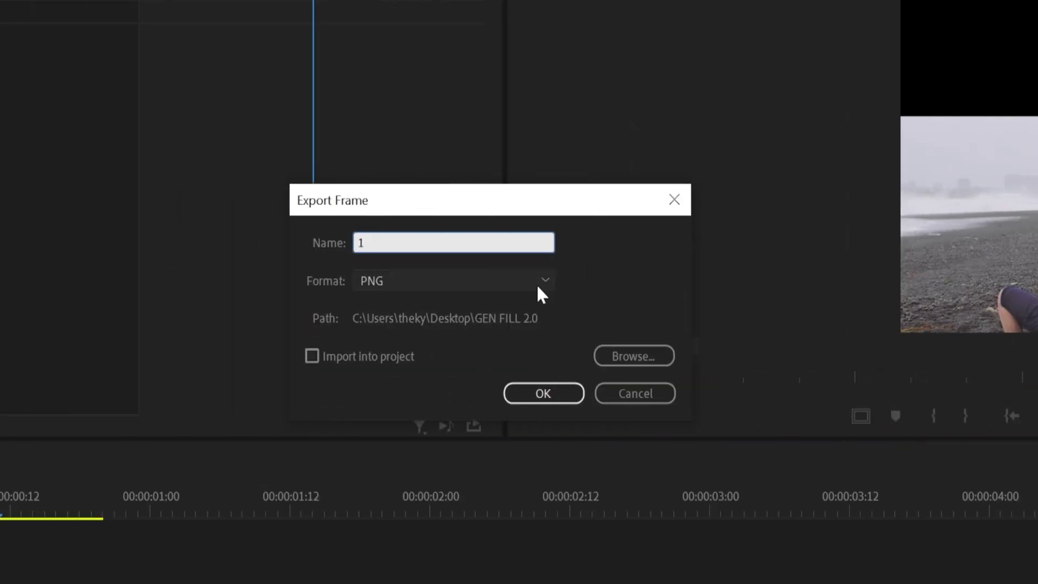
pyautogui.press('Return')
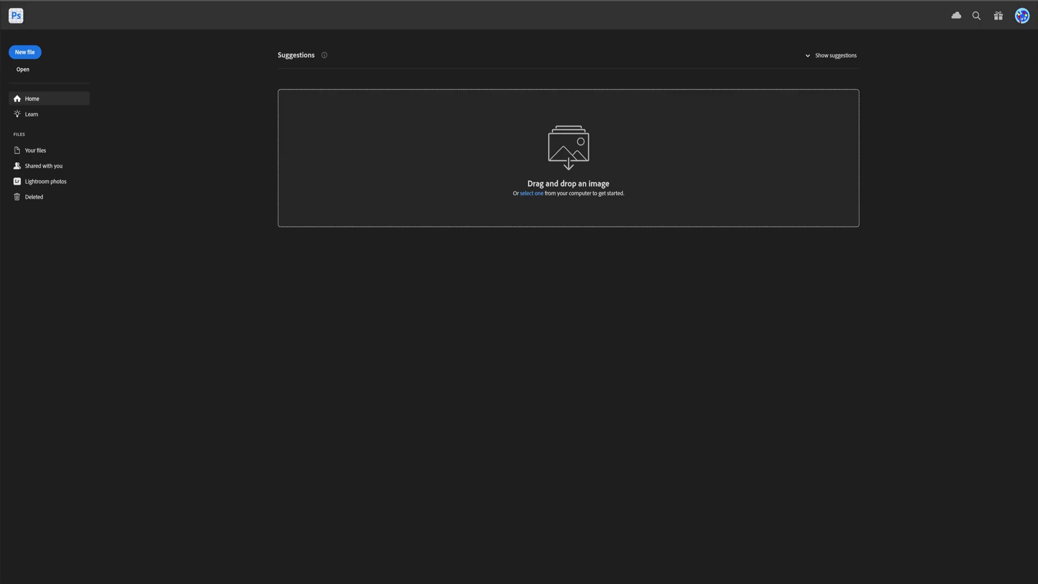
# Step: Open 1.png in Photoshop and run Generative Fill without a prompt on a 1920 x 1126 px selection covering the empty middle and both image edges
pyautogui.moveTo(822, 180); pyautogui.dragTo(478, 296)
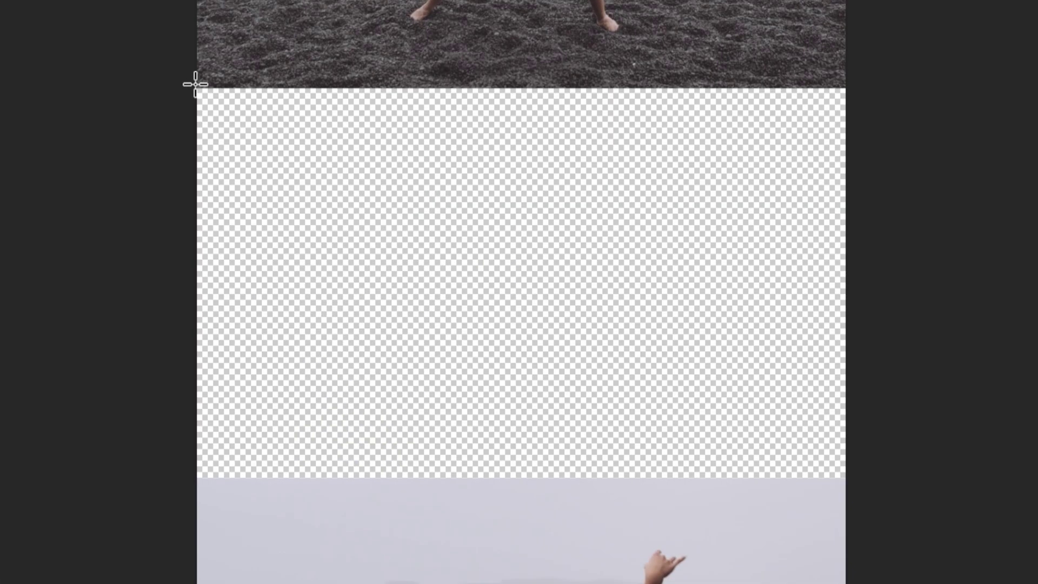
pyautogui.moveTo(193, 82); pyautogui.dragTo(956, 486)
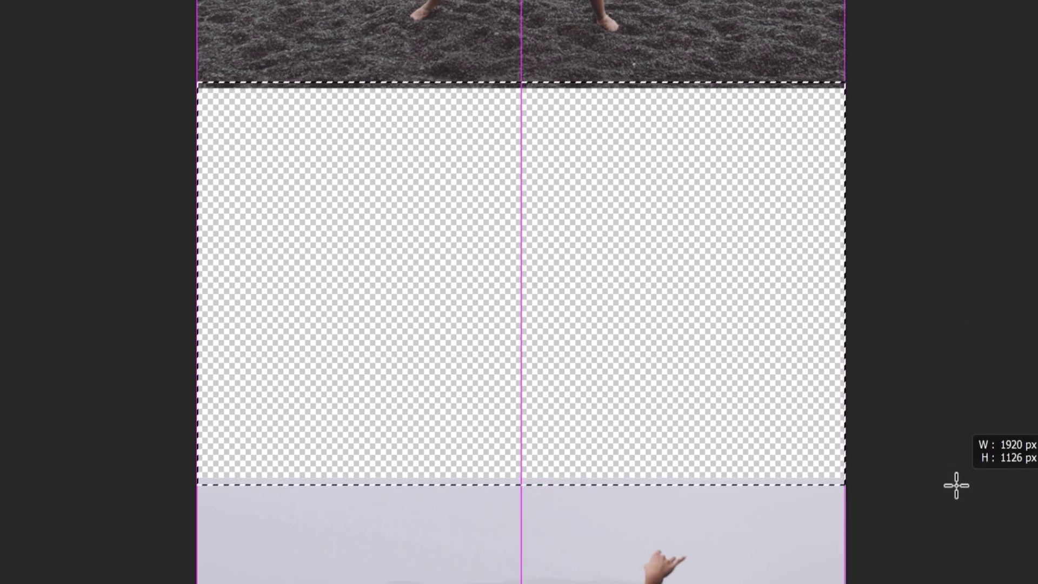
pyautogui.moveTo(956, 485); pyautogui.dragTo(955, 485)
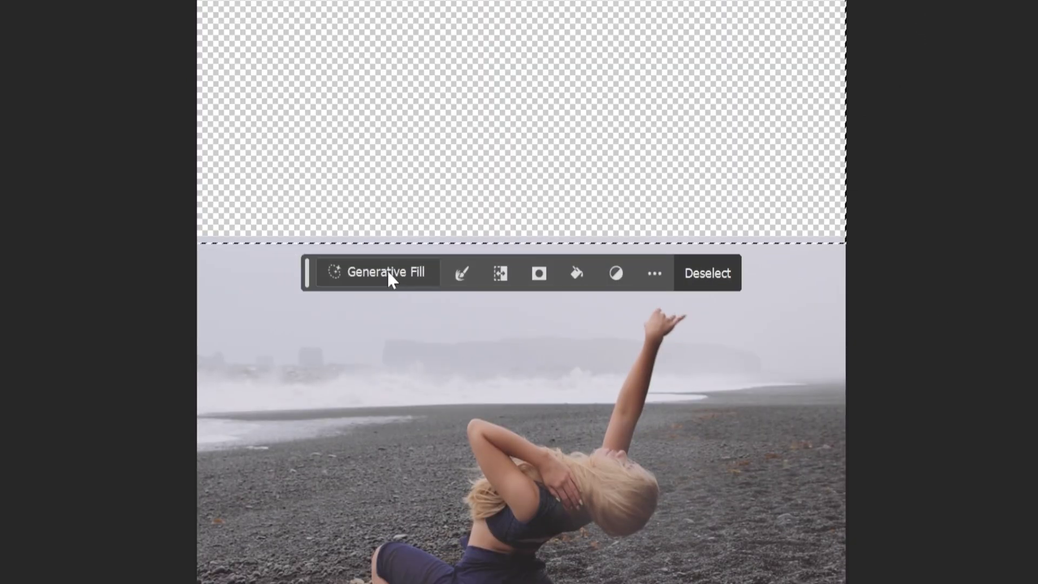
pyautogui.click(387, 389)
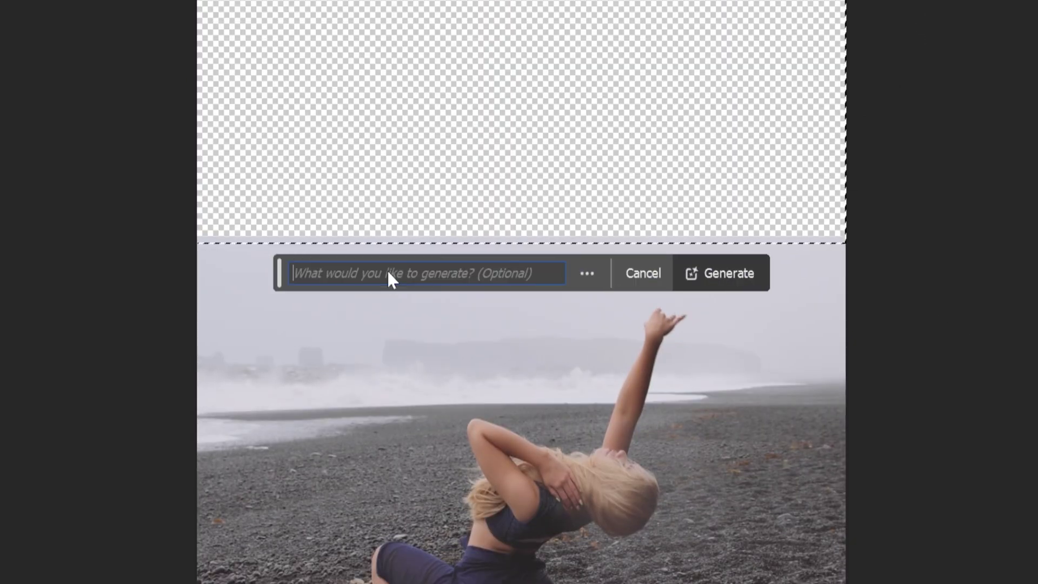
pyautogui.click(739, 278)
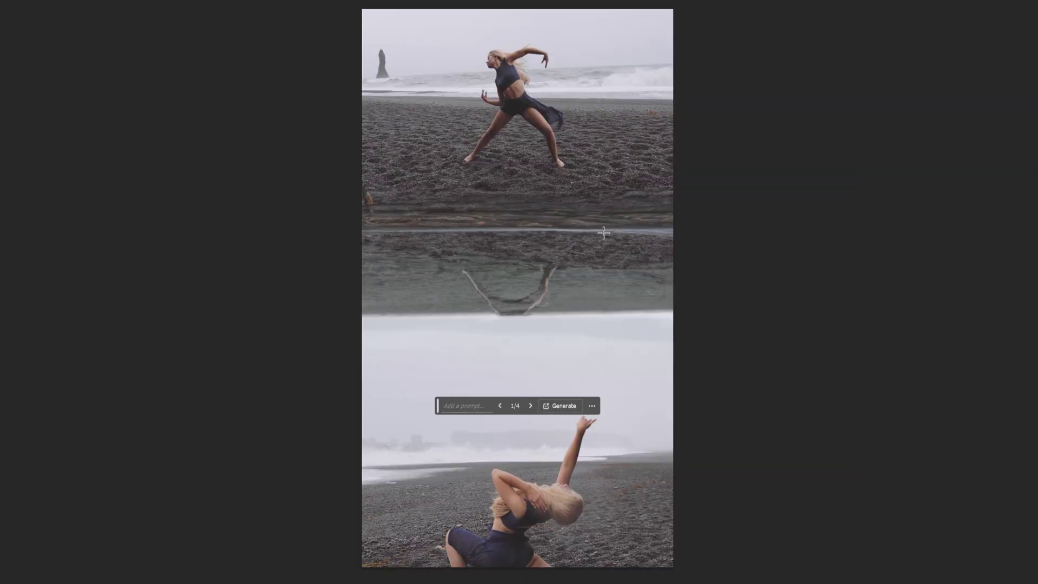
# Step: Compare the generated fill variations and generate another set without a prompt
pyautogui.click(530, 407)
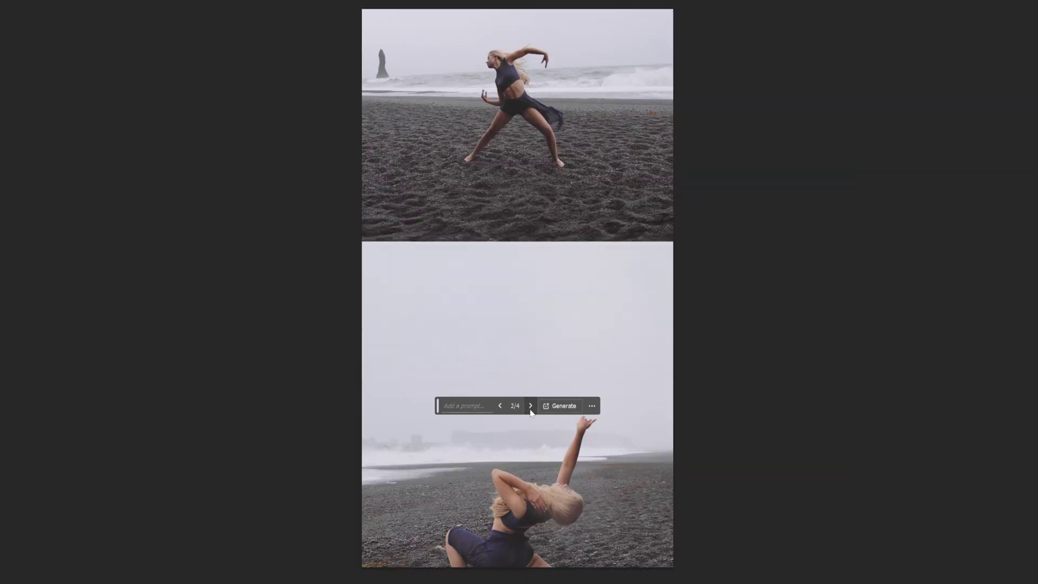
pyautogui.click(530, 406)
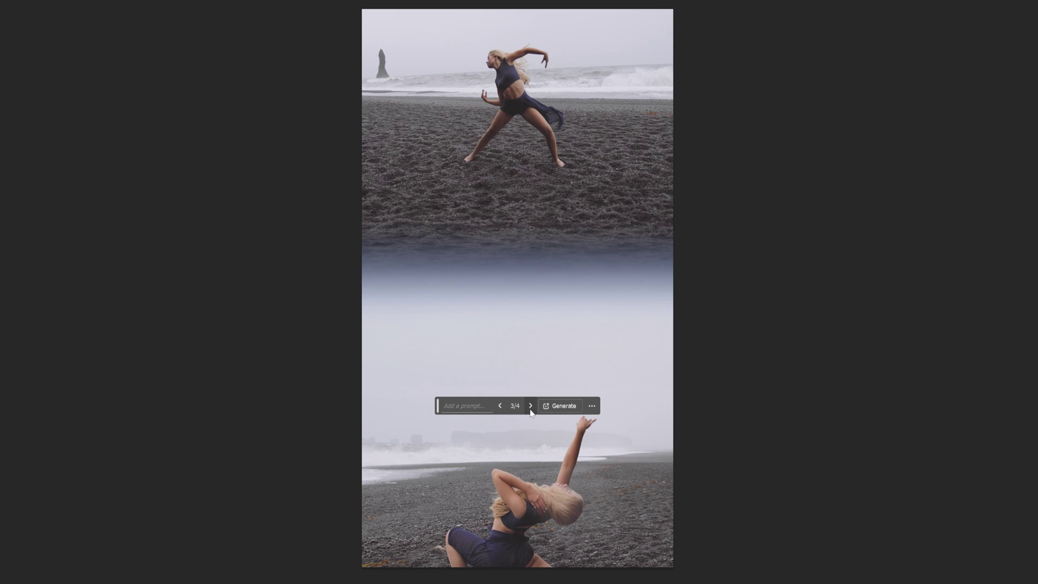
pyautogui.click(531, 407)
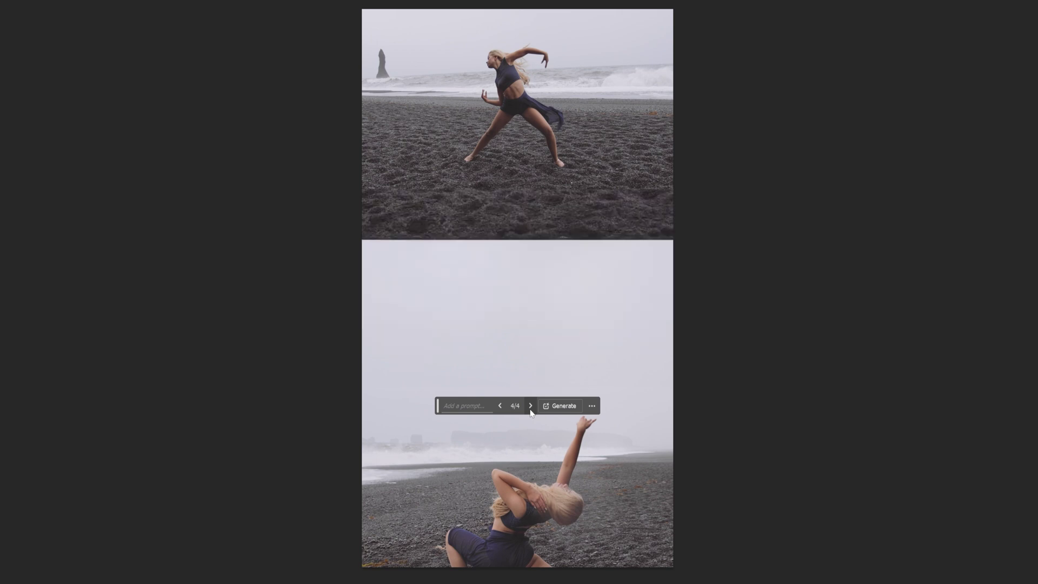
pyautogui.click(500, 407)
pyautogui.click(500, 407)
pyautogui.click(500, 406)
pyautogui.click(561, 405)
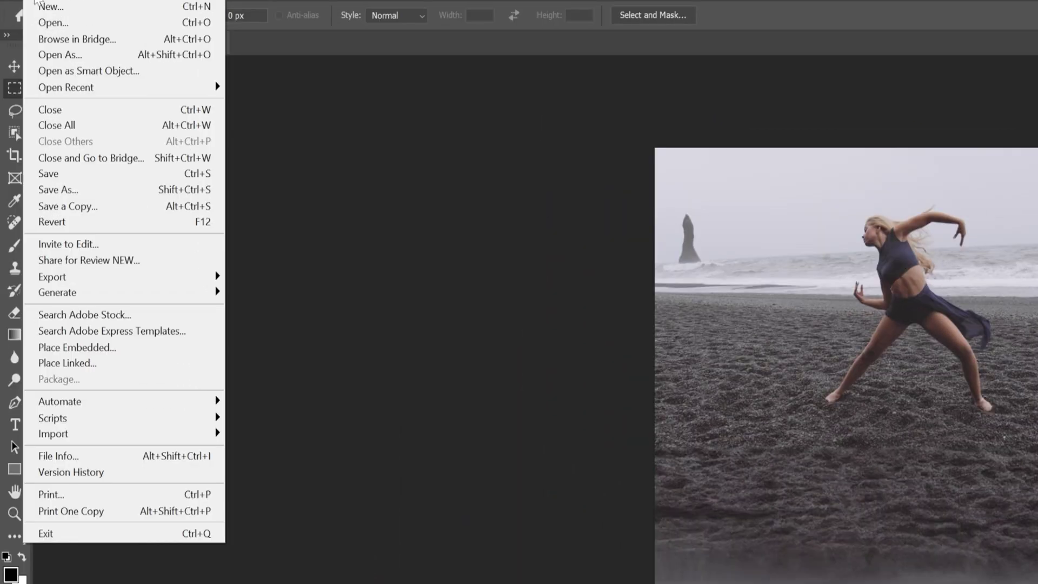
# Step: Export the filled 1920 x 3240 image as a JPG named 1.1 in the GEN FILL 2.0 folder
pyautogui.moveTo(138, 281)
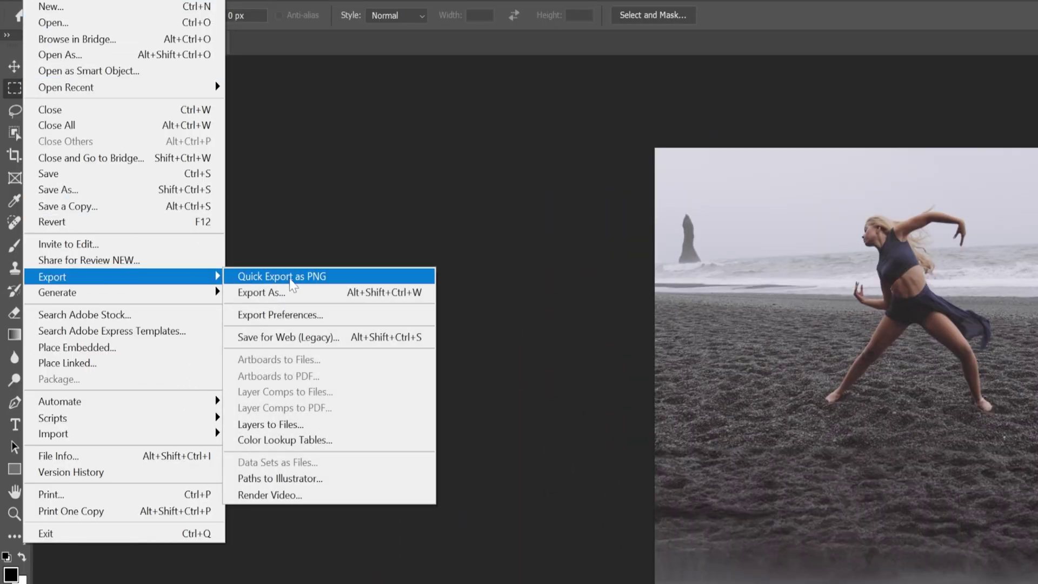
pyautogui.click(295, 291)
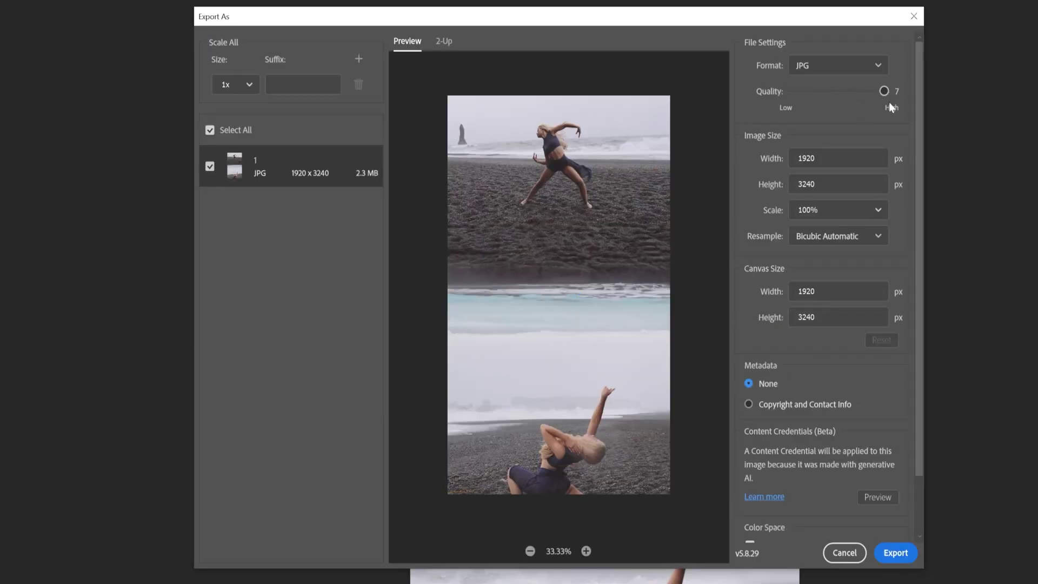
pyautogui.click(900, 552)
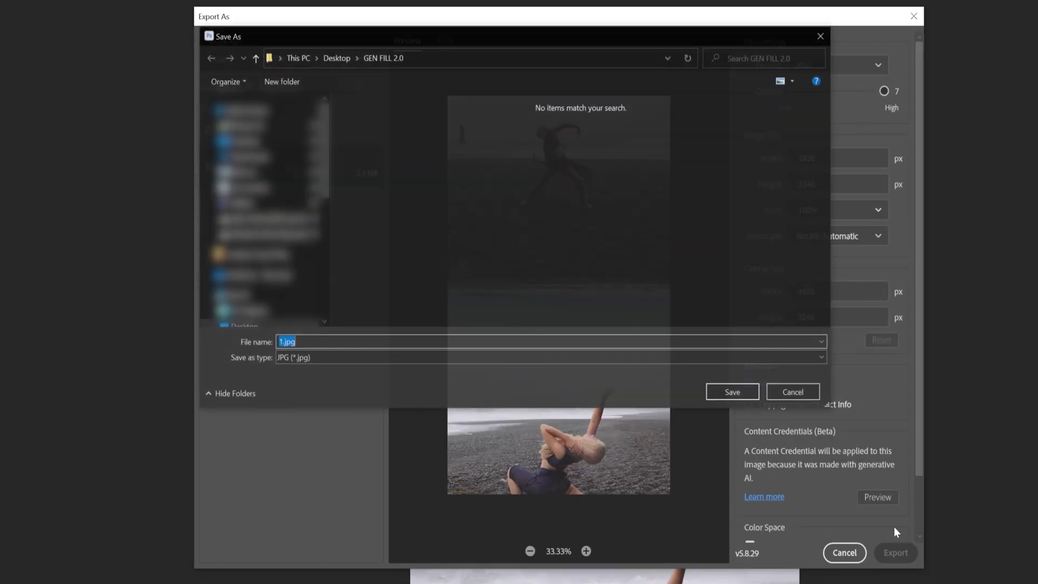
pyautogui.write('1.1')
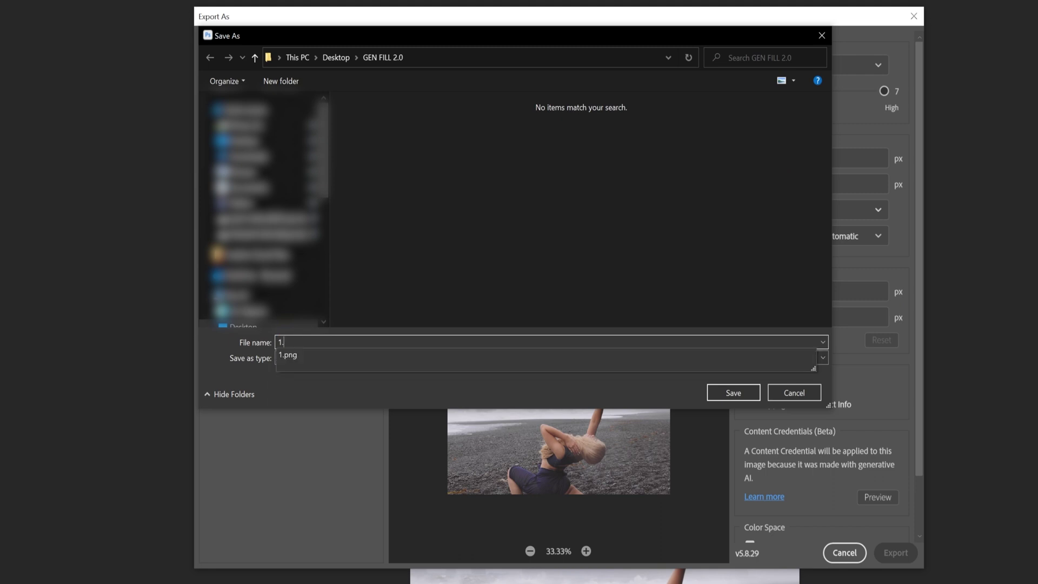
pyautogui.click(733, 394)
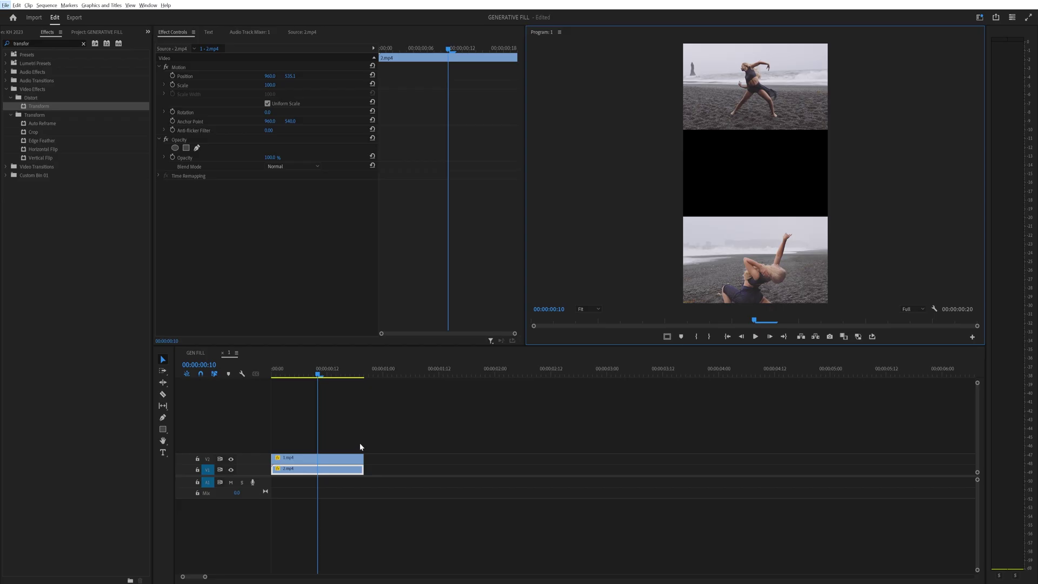
# Step: In nested sequence 1, raise both video clips one track and place 1.1.jpg on the lowest video track beneath them
pyautogui.moveTo(359, 442); pyautogui.dragTo(294, 456)
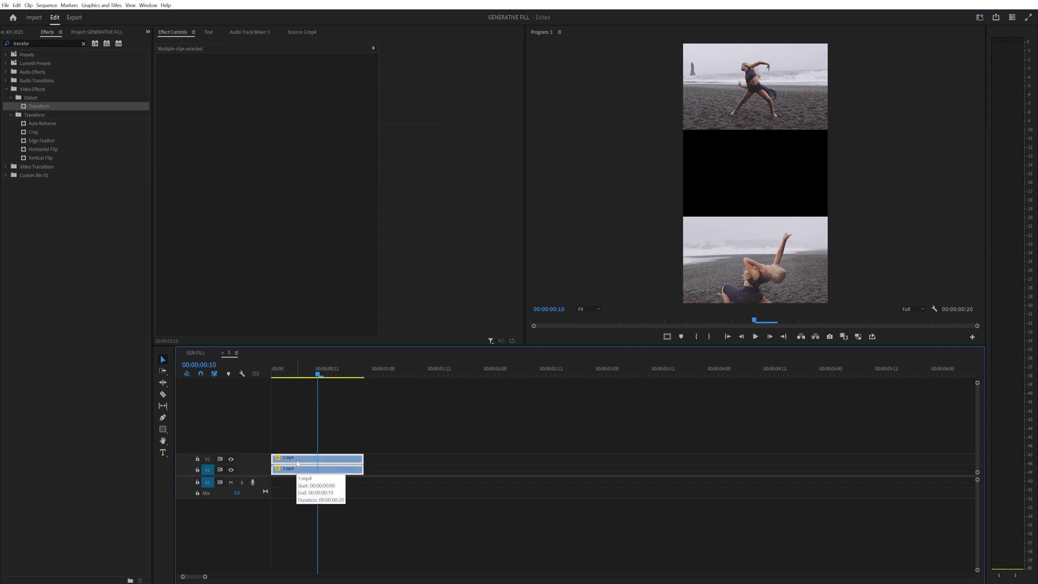
pyautogui.moveTo(297, 463); pyautogui.dragTo(301, 452)
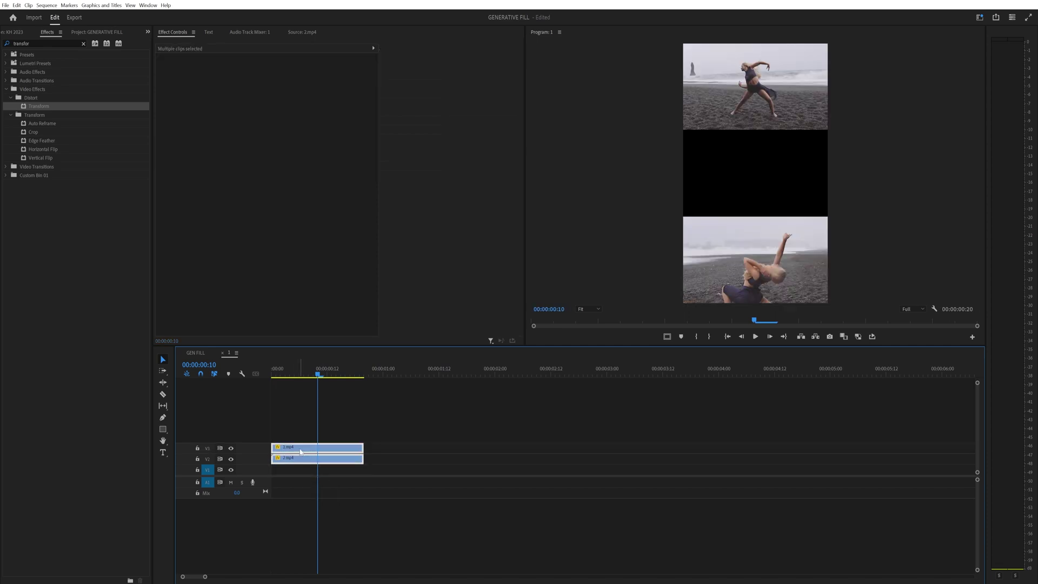
pyautogui.moveTo(417, 390); pyautogui.dragTo(247, 471)
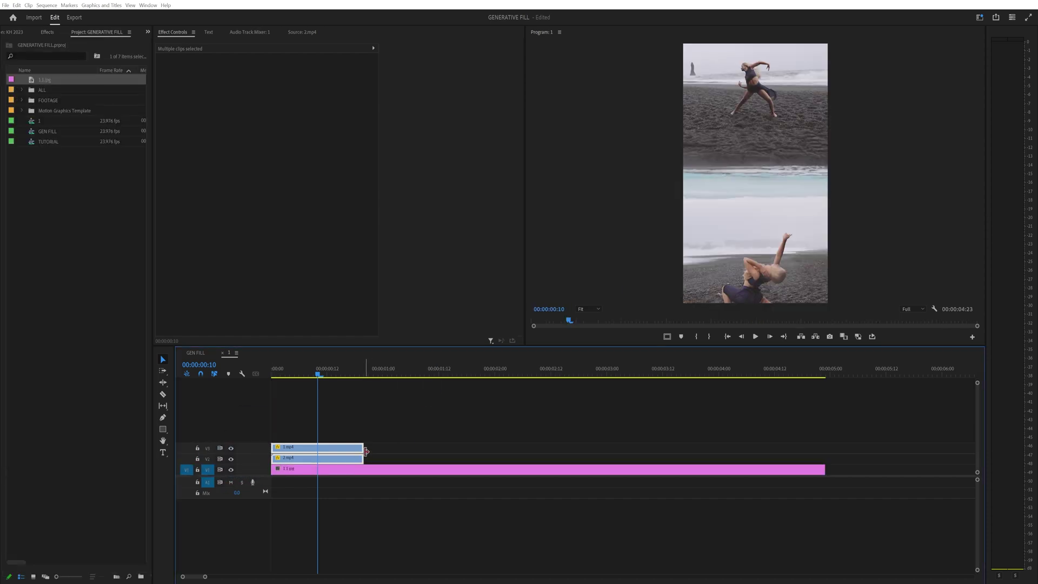
# Step: Cut 1.1.jpg where the video clips end, delete the excess, and check the composite
pyautogui.click(366, 472)
pyautogui.press('c')
pyautogui.click(365, 471)
pyautogui.press('v')
pyautogui.click(376, 471)
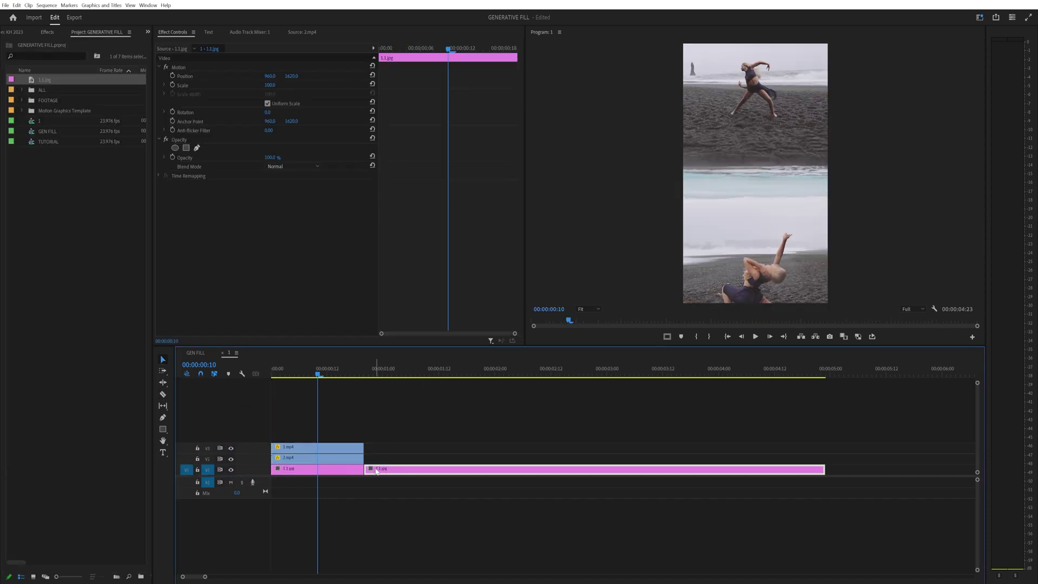
pyautogui.press('Delete')
pyautogui.moveTo(332, 377)
pyautogui.mouseDown()
pyautogui.moveTo(299, 374)
pyautogui.moveTo(323, 374)
pyautogui.mouseUp()
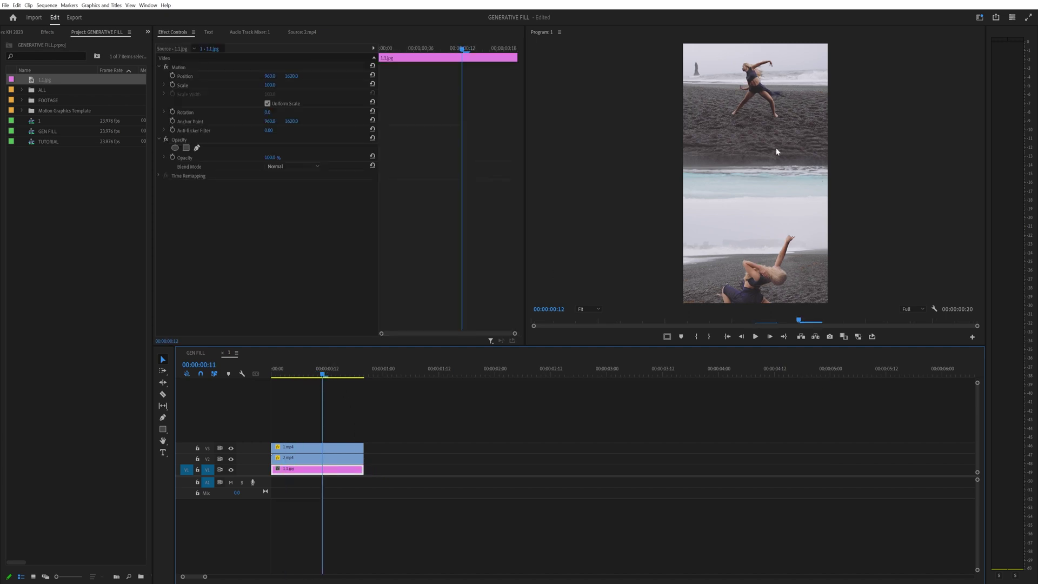
# Step: Play and scrub the transition between 1.mp4 and 2.mp4 in the GEN FILL sequence
pyautogui.click(212, 355)
pyautogui.moveTo(528, 376); pyautogui.dragTo(470, 373)
pyautogui.press('space')
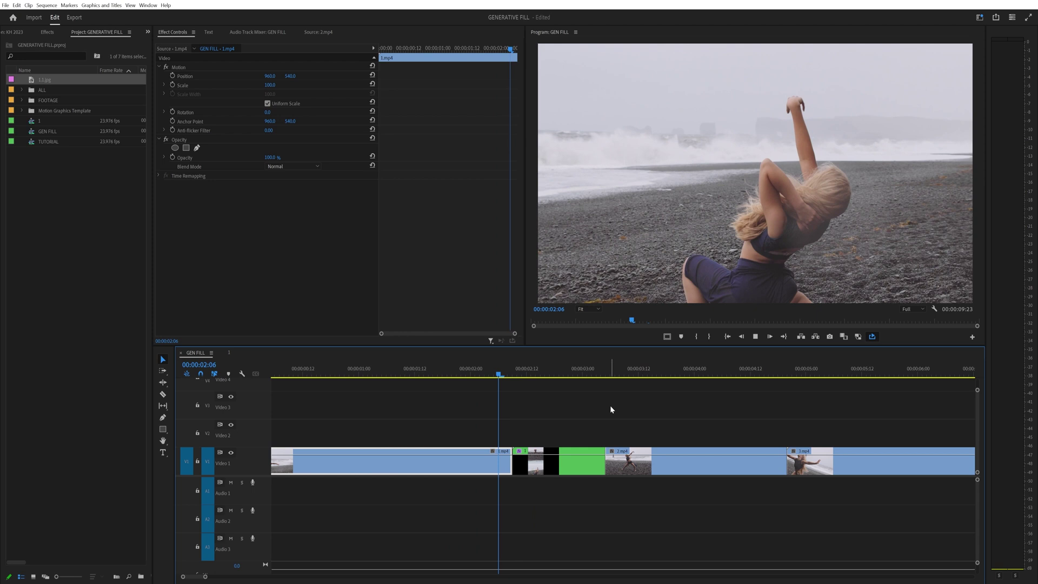
pyautogui.click(486, 375)
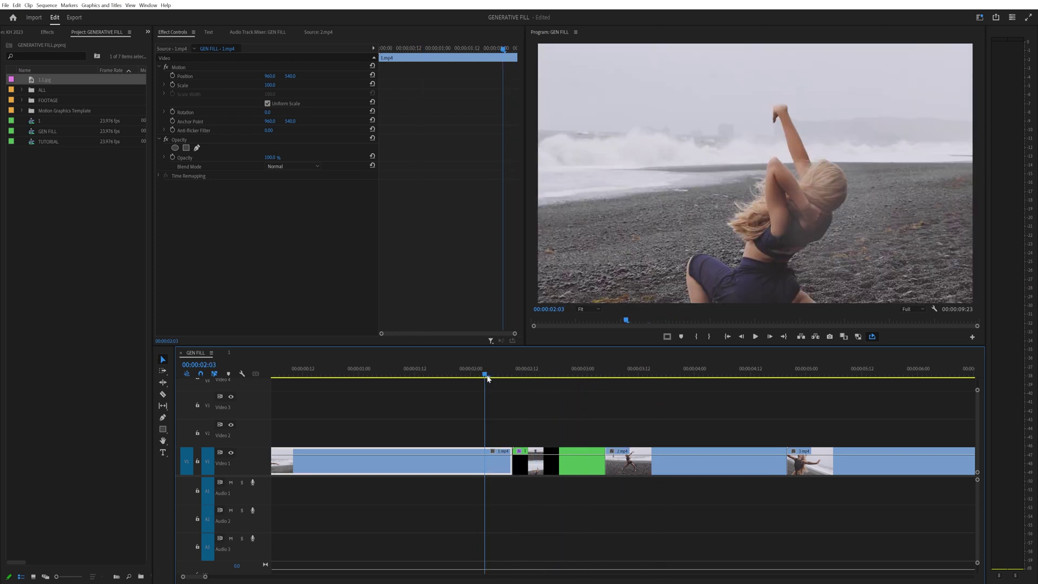
pyautogui.press('space')
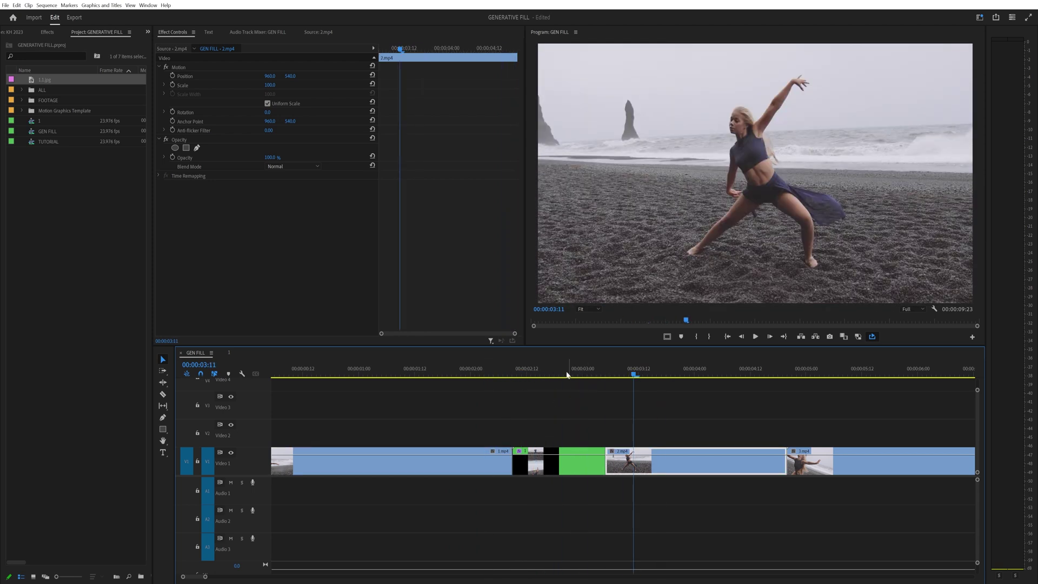
pyautogui.click(565, 374)
pyautogui.moveTo(575, 373); pyautogui.dragTo(594, 374)
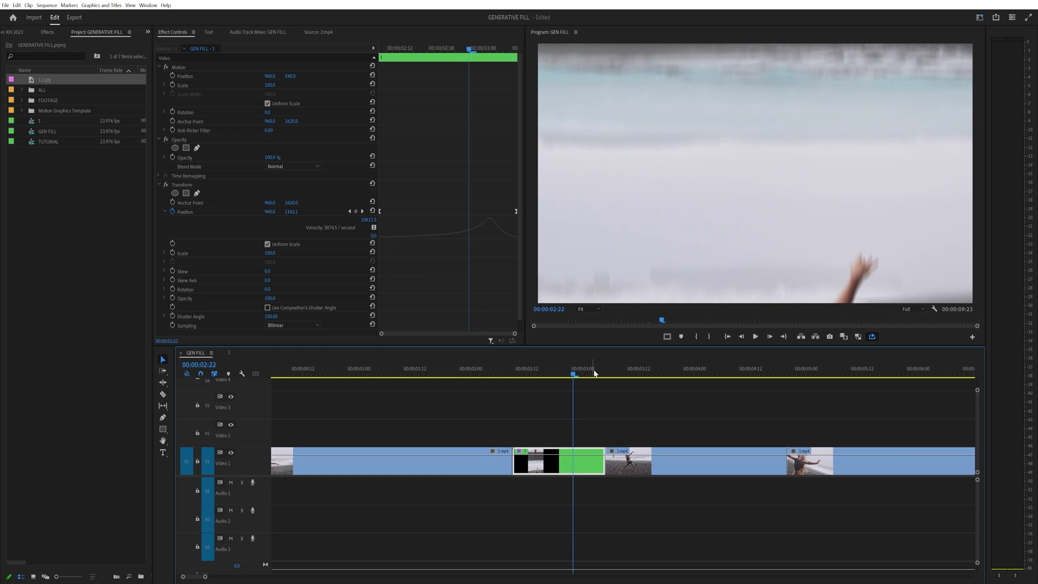
pyautogui.click(553, 374)
# Step: Lengthen nested sequence 1 over the start of 2.mp4, extending the clips inside it as well
pyautogui.moveTo(563, 462); pyautogui.dragTo(562, 437)
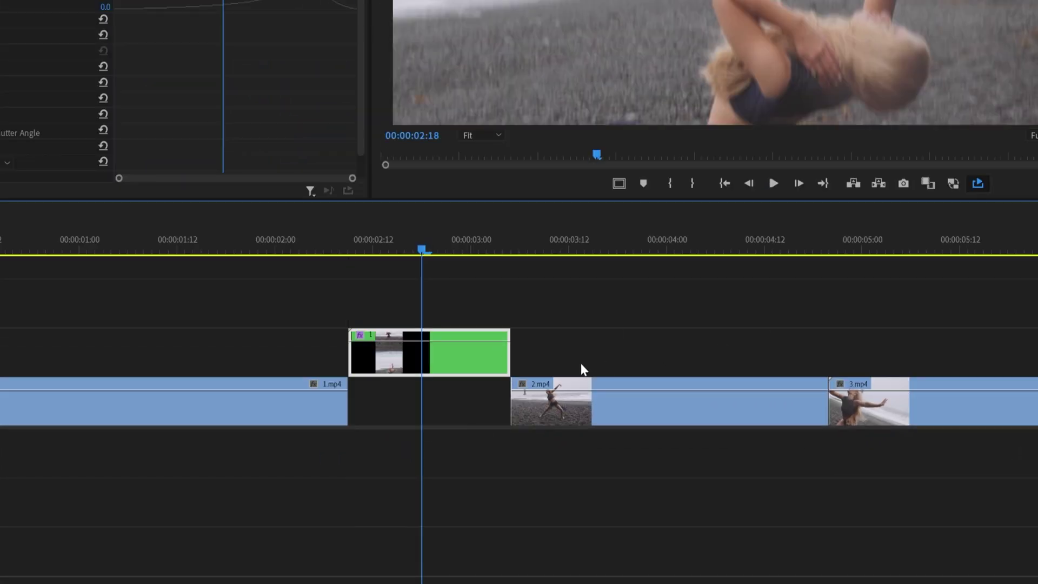
pyautogui.moveTo(512, 357); pyautogui.dragTo(582, 356)
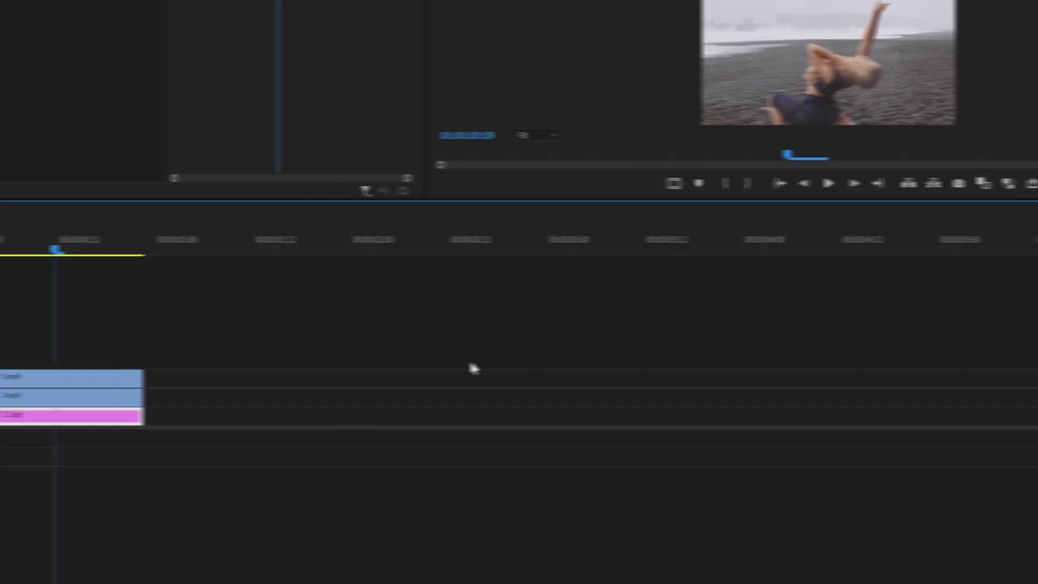
pyautogui.moveTo(394, 331); pyautogui.dragTo(611, 394)
pyautogui.click(446, 377)
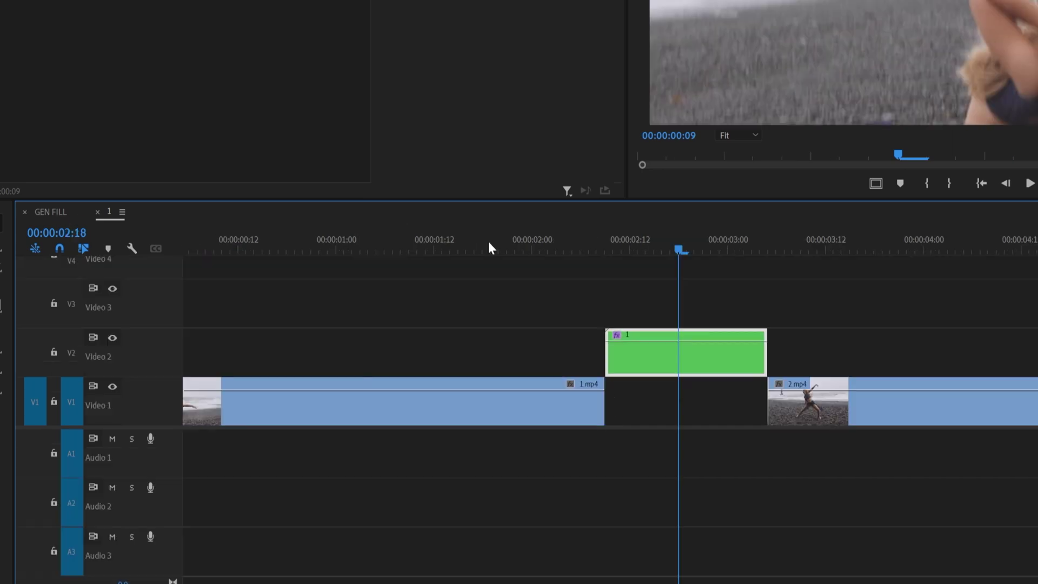
pyautogui.moveTo(766, 355); pyautogui.dragTo(880, 356)
pyautogui.moveTo(612, 357); pyautogui.dragTo(616, 359)
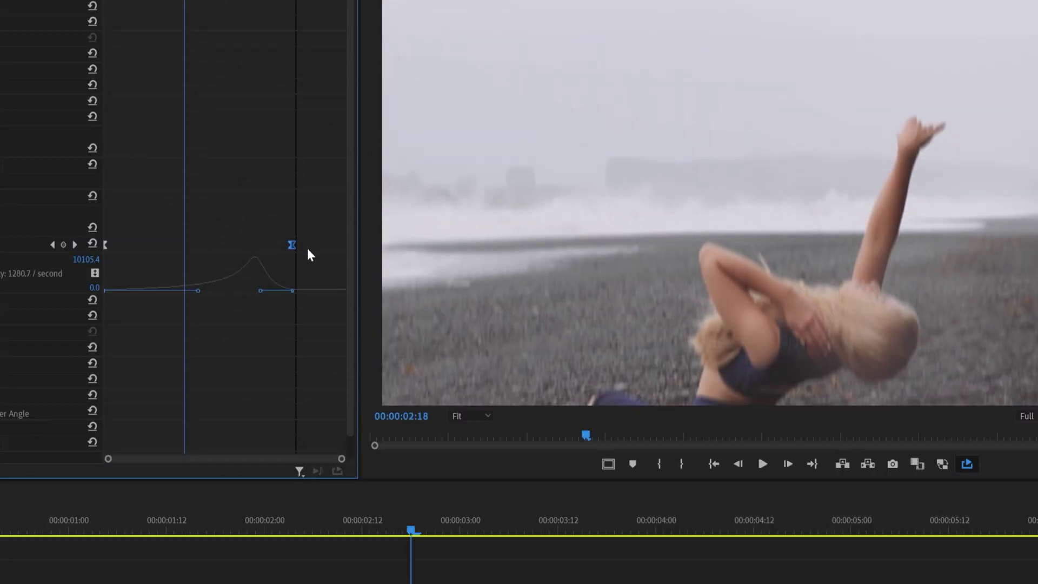
# Step: Move the Transform effect's last Position keyframe to the end of the lengthened nested clip and review the transition
pyautogui.moveTo(307, 248); pyautogui.dragTo(362, 249)
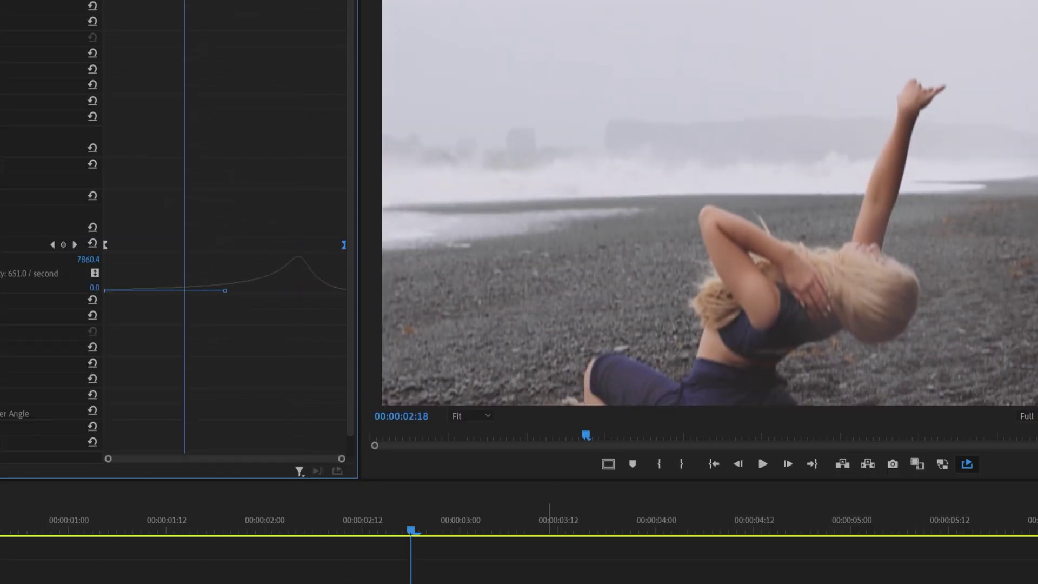
pyautogui.moveTo(559, 528); pyautogui.dragTo(595, 527)
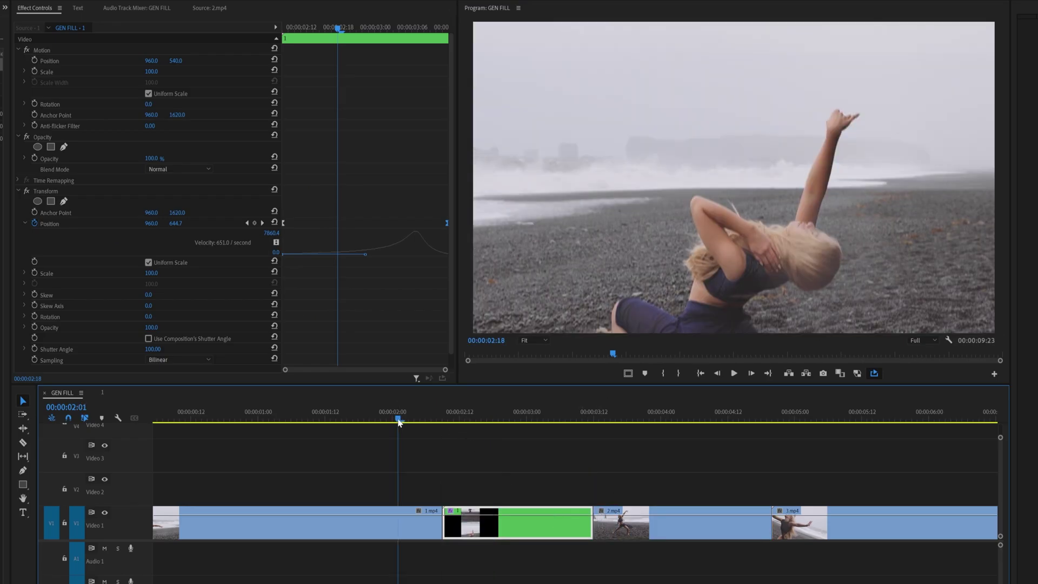
pyautogui.click(561, 476)
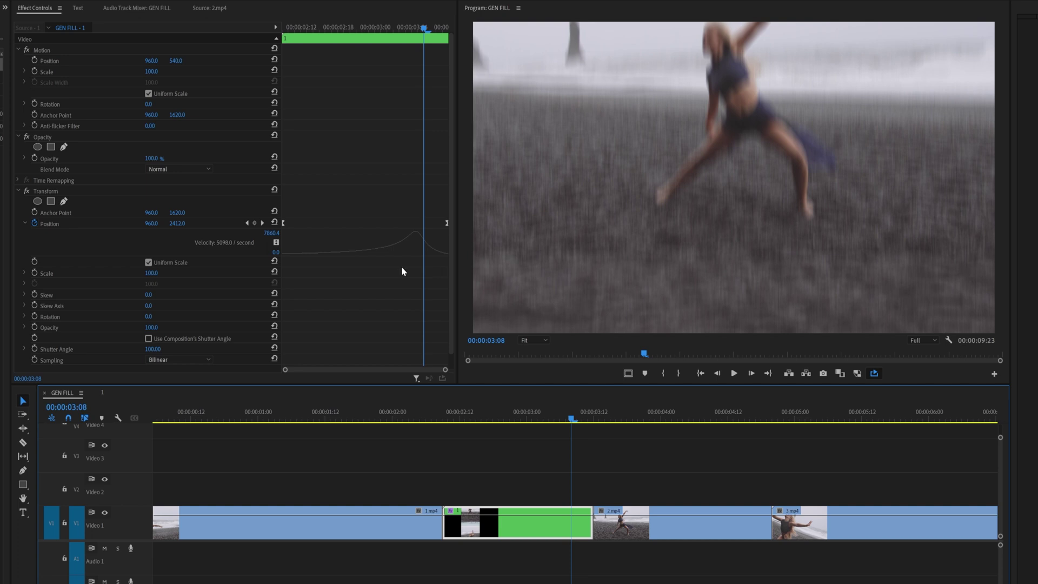
# Step: Compare the motion blur using the composition's shutter angle, and restore the Transform effect's own Shutter Angle of 100
pyautogui.click(149, 339)
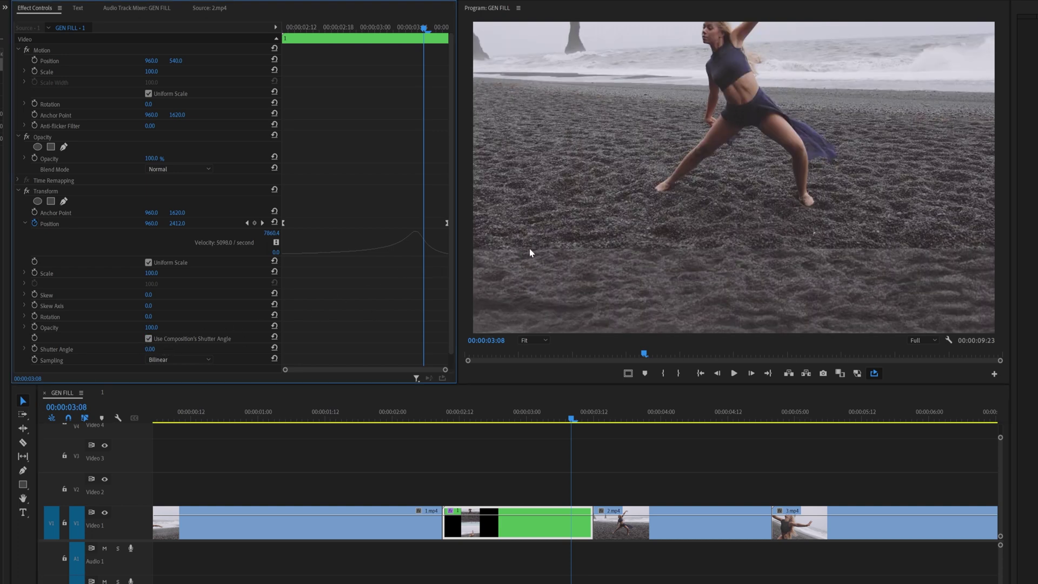
pyautogui.click(150, 348)
pyautogui.write('100')
pyautogui.press('Return')
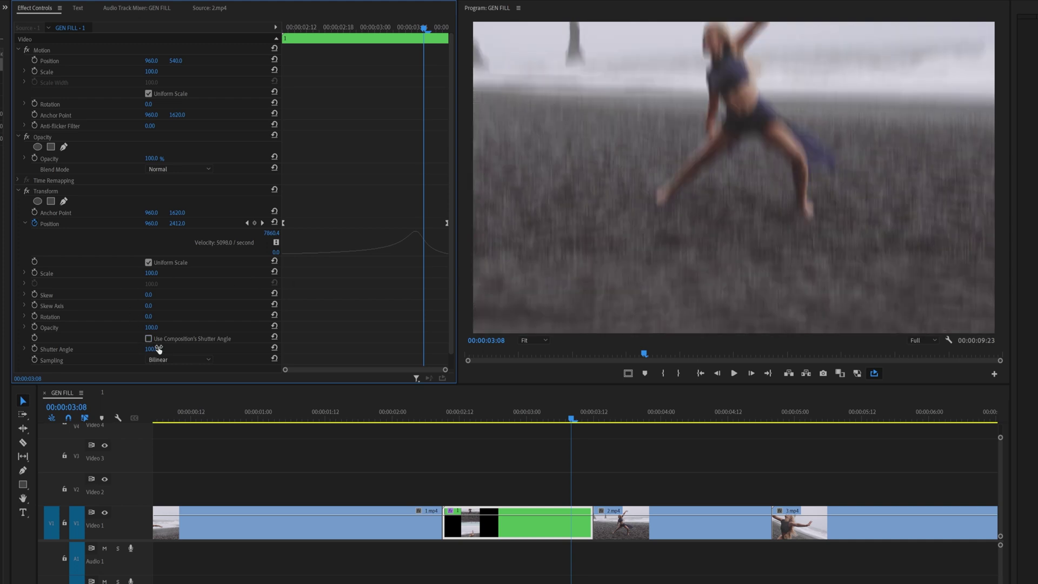
# Step: Play back the finished vertical transition and the clips that follow it
pyautogui.press('space')
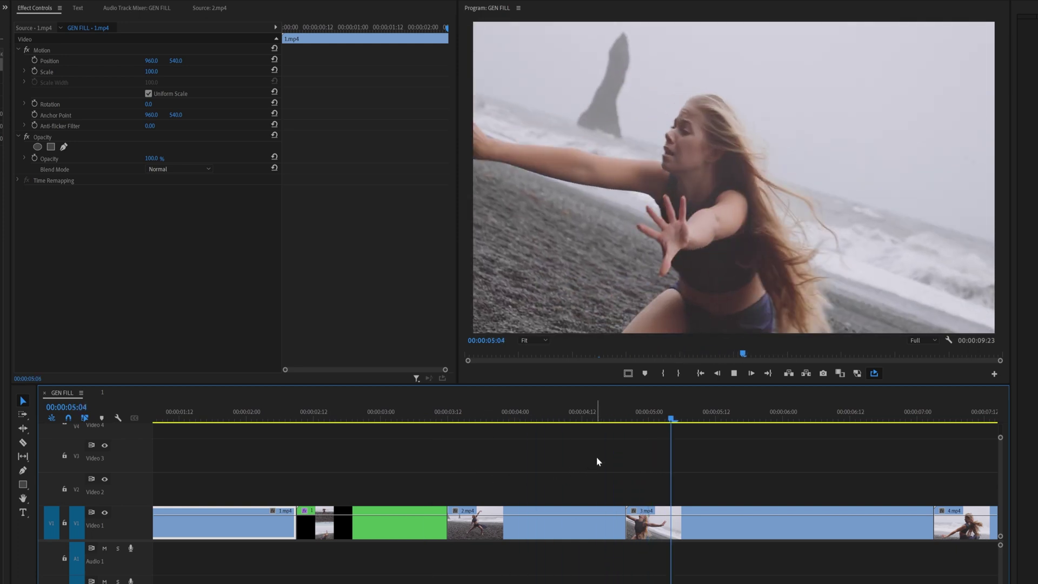
pyautogui.click(578, 421)
pyautogui.press('space')
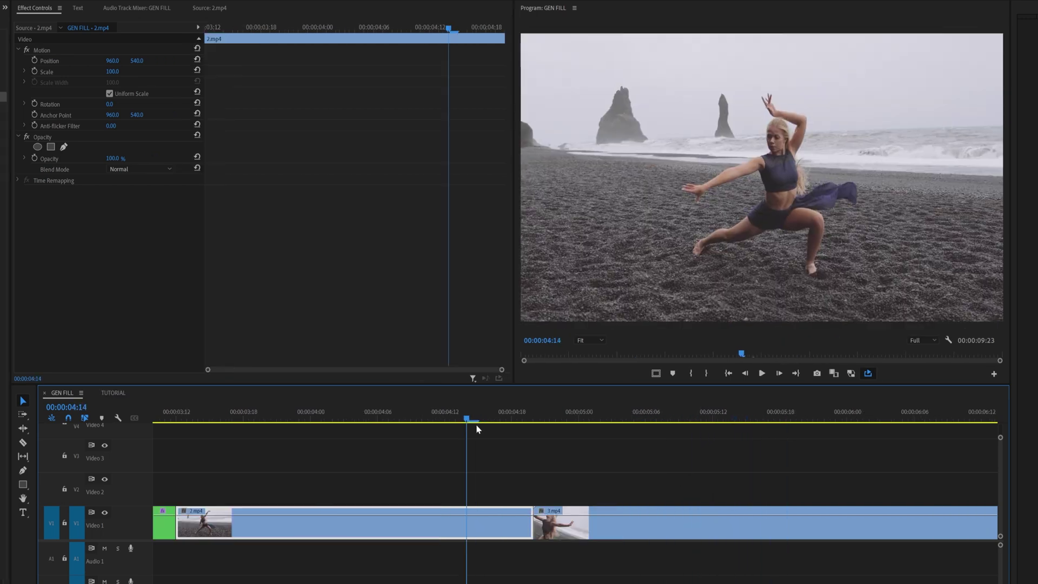
# Step: Cut 3.mp4 at 00:00:05:16 and move its first part up to Video 2
pyautogui.click(527, 421)
pyautogui.click(534, 425)
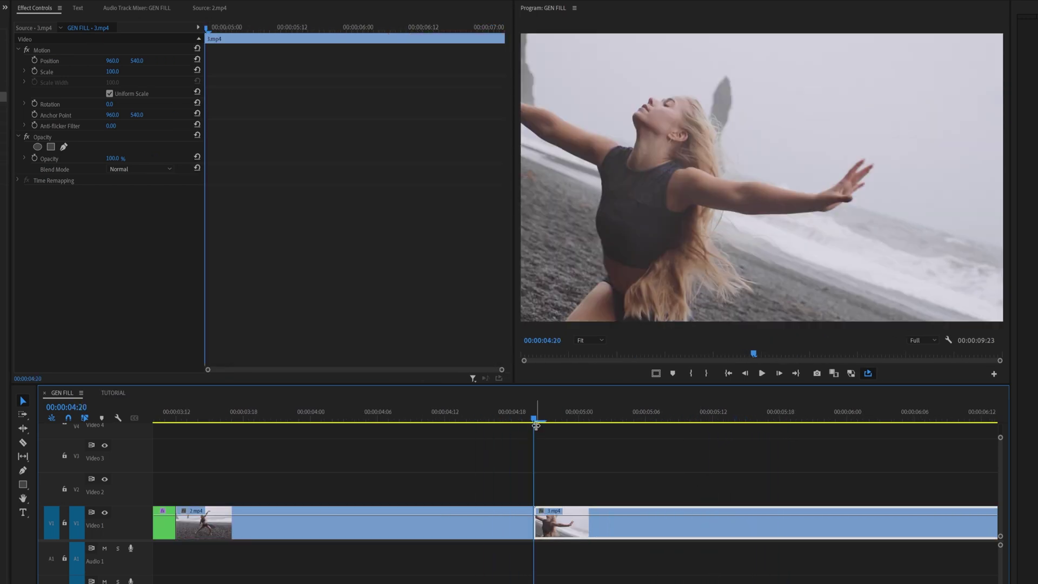
pyautogui.moveTo(535, 426); pyautogui.dragTo(758, 425)
pyautogui.press('c')
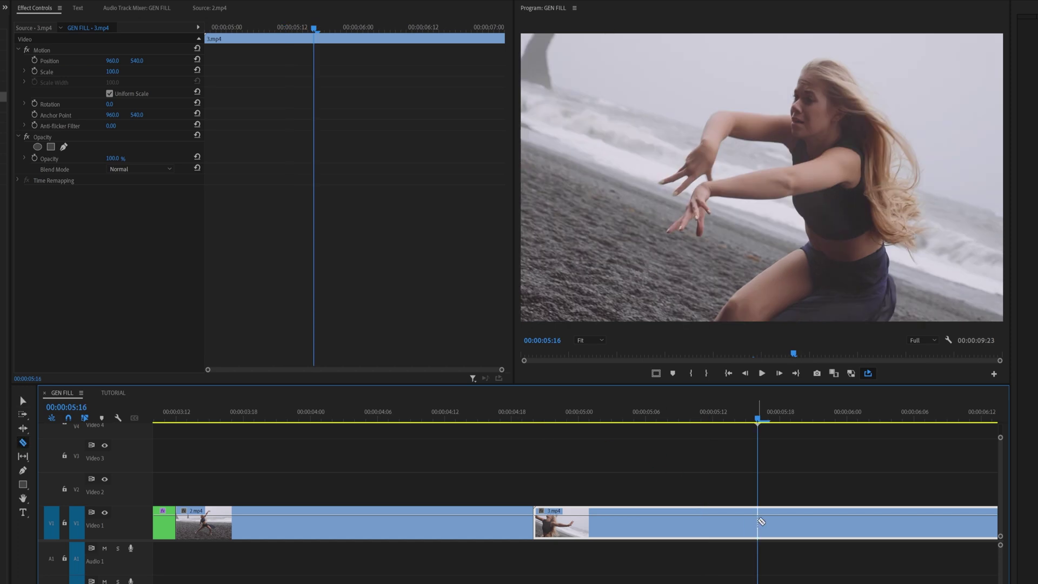
pyautogui.click(761, 521)
pyautogui.press('v')
pyautogui.moveTo(699, 523); pyautogui.dragTo(681, 495)
# Step: Extend 2.mp4 beneath the raised 3.mp4 segment to 00:00:05:16 and cut it where that segment starts
pyautogui.moveTo(536, 522); pyautogui.dragTo(749, 530)
pyautogui.press('c')
pyautogui.click(535, 520)
pyautogui.press('v')
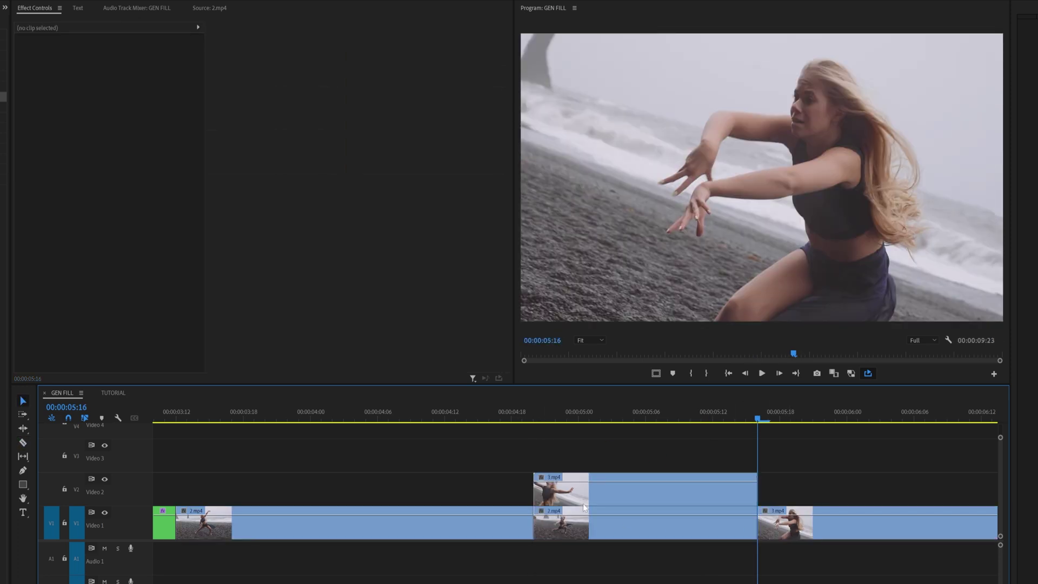
# Step: Nest the overlapping 2.mp4 and 3.mp4 segments together
pyautogui.moveTo(616, 561); pyautogui.dragTo(596, 503)
pyautogui.rightClick(597, 503)
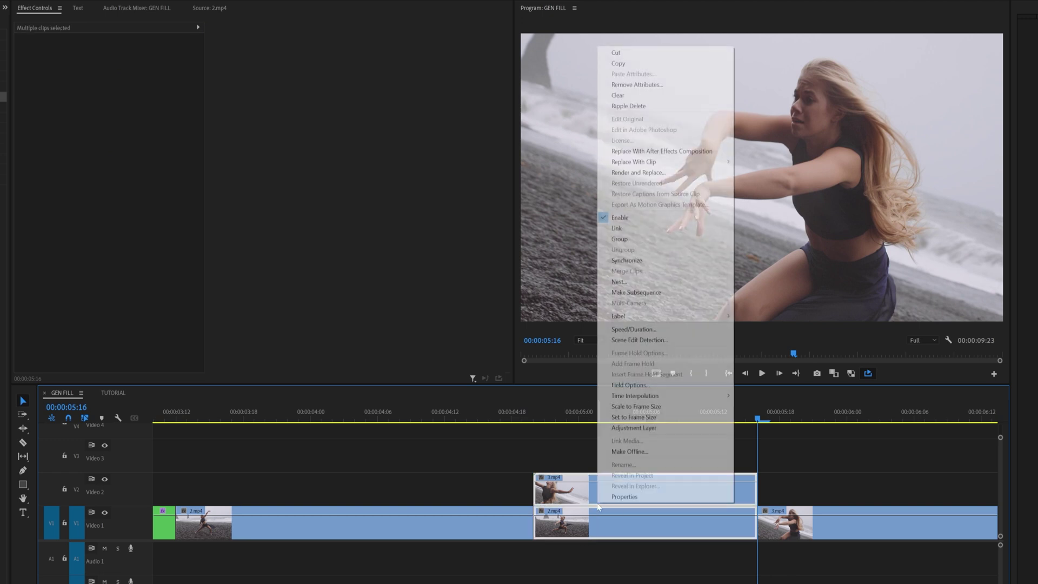
pyautogui.click(620, 282)
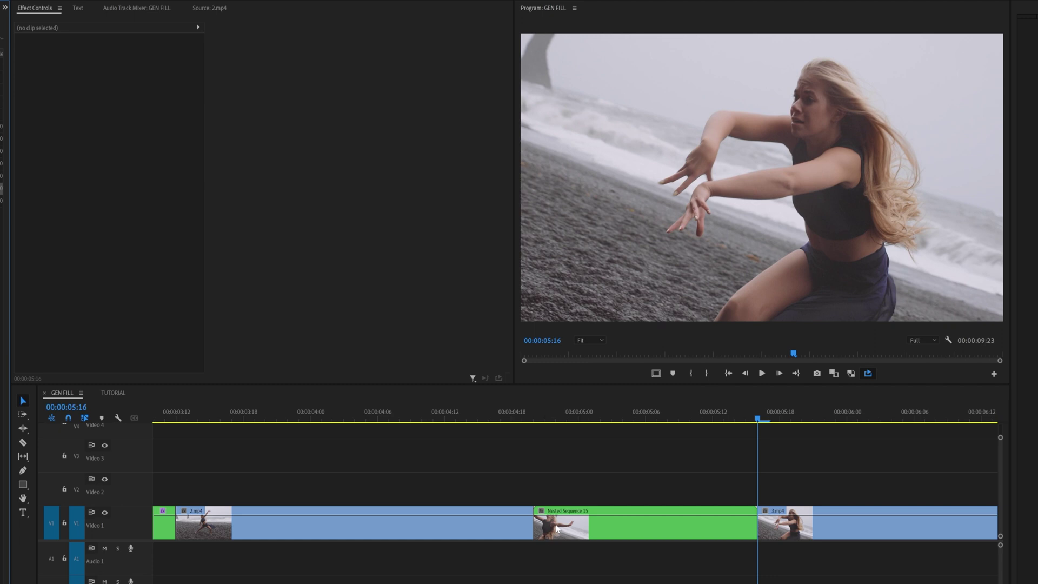
# Step: Open the new nested sequence and triple its horizontal frame size to 5760, keeping the vertical size at 1080
pyautogui.doubleClick(558, 528)
pyautogui.scroll(10, 218, 473)
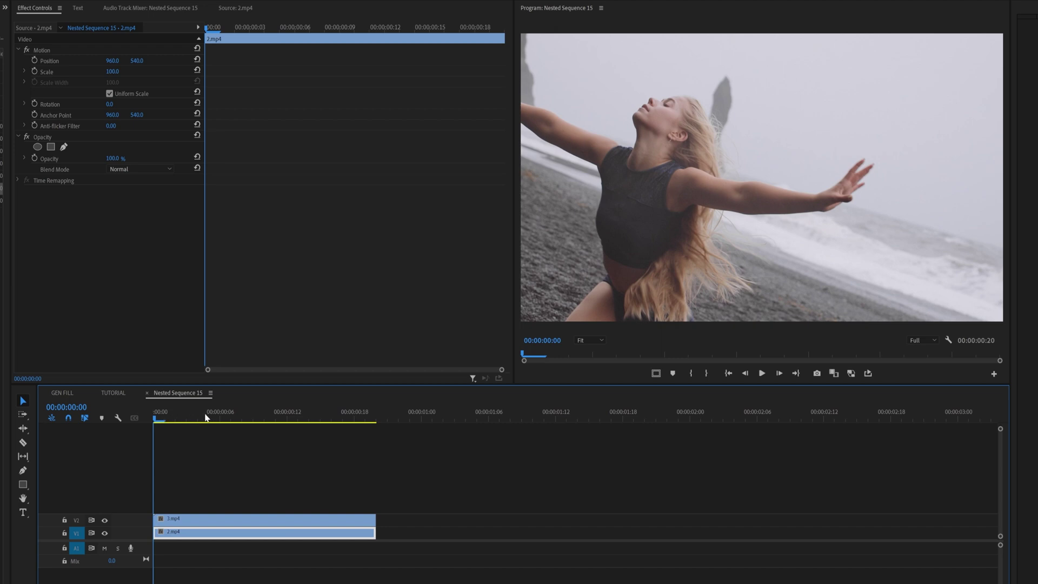
pyautogui.click(190, 420)
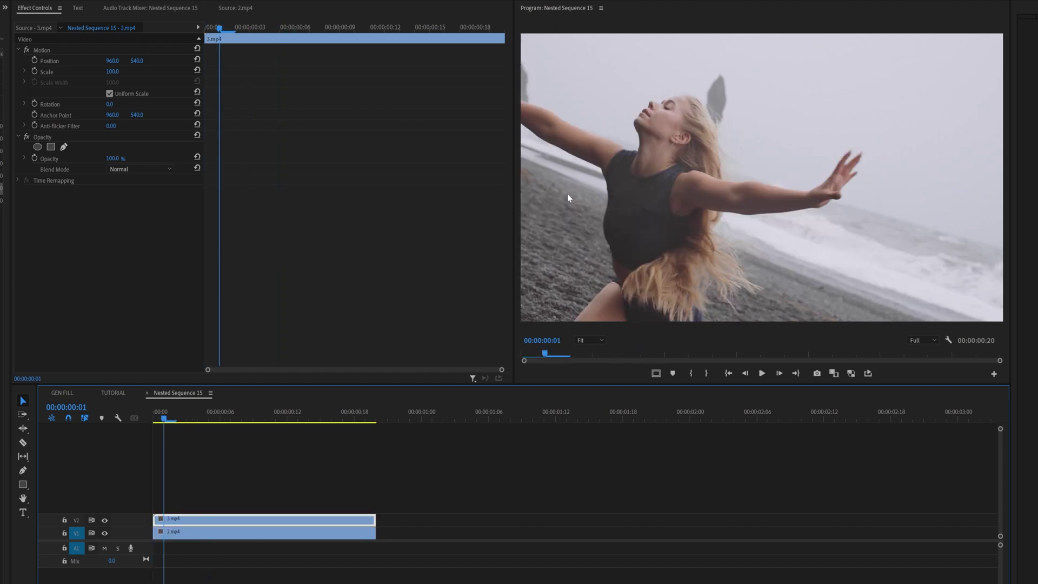
pyautogui.click(1, 1)
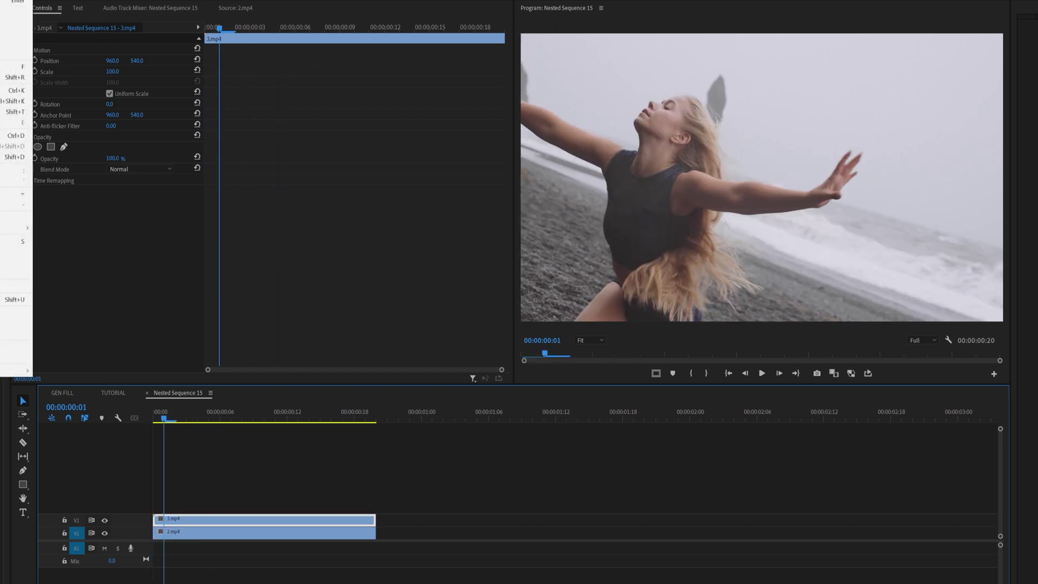
pyautogui.click(14, 2)
pyautogui.click(393, 205)
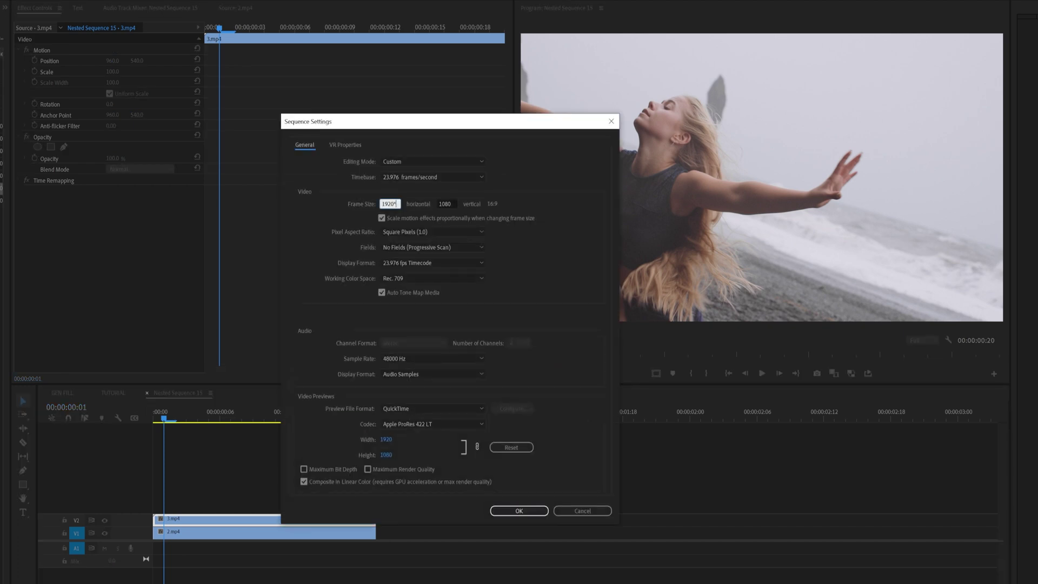
pyautogui.write('*3')
pyautogui.click(519, 510)
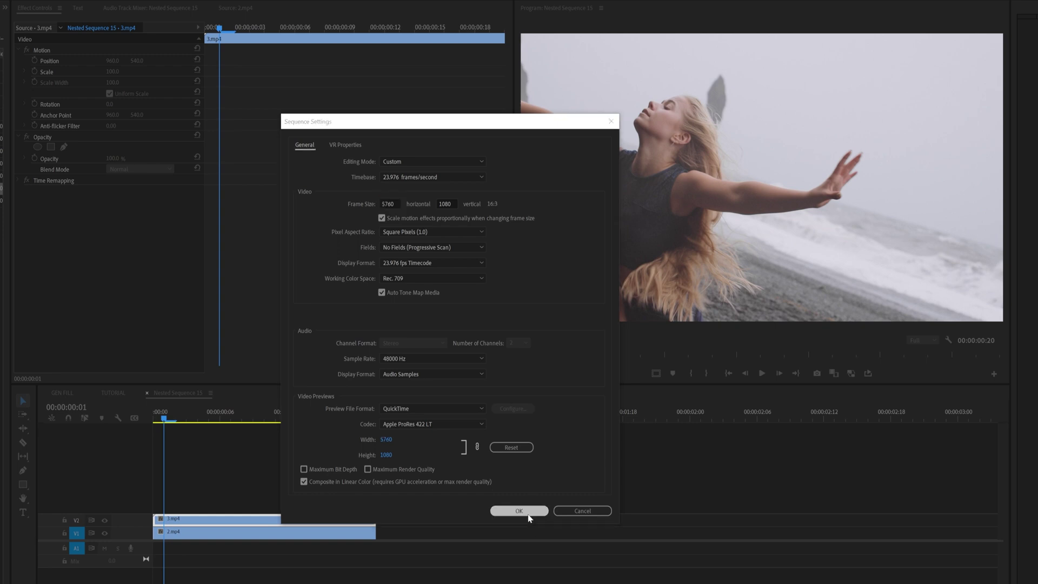
# Step: Position 3.mp4 over the right third of the widened frame and 2.mp4 over the left third at horizontal position 953.7
pyautogui.click(499, 339)
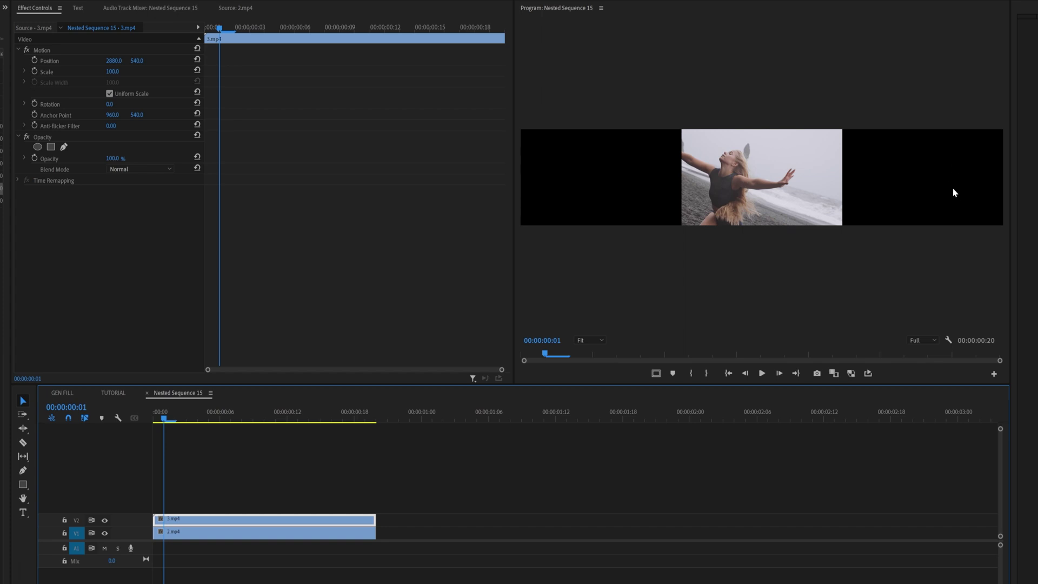
pyautogui.moveTo(115, 63); pyautogui.dragTo(254, 63)
pyautogui.click(183, 536)
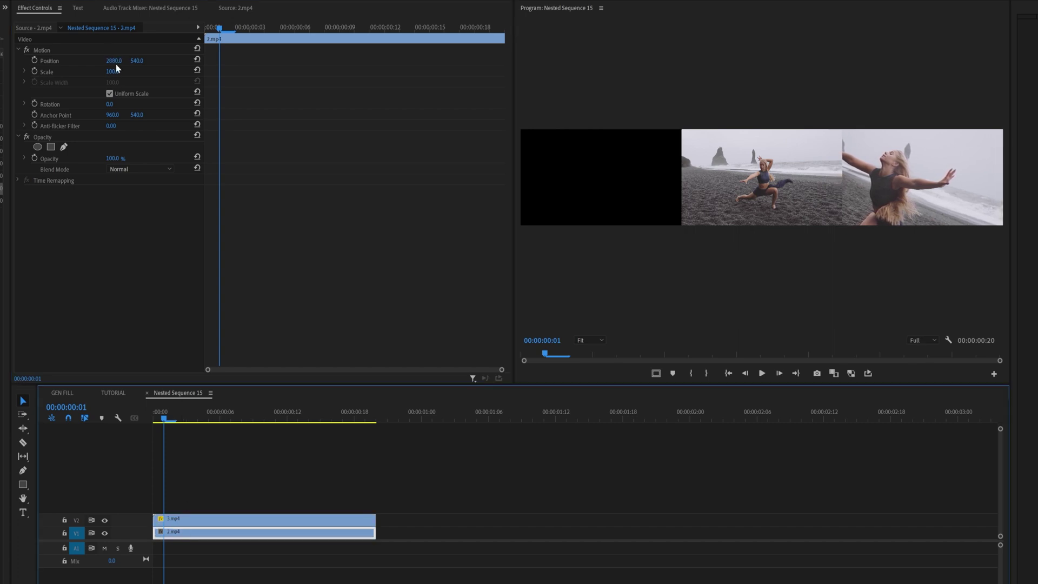
pyautogui.moveTo(116, 64); pyautogui.dragTo(32, 64)
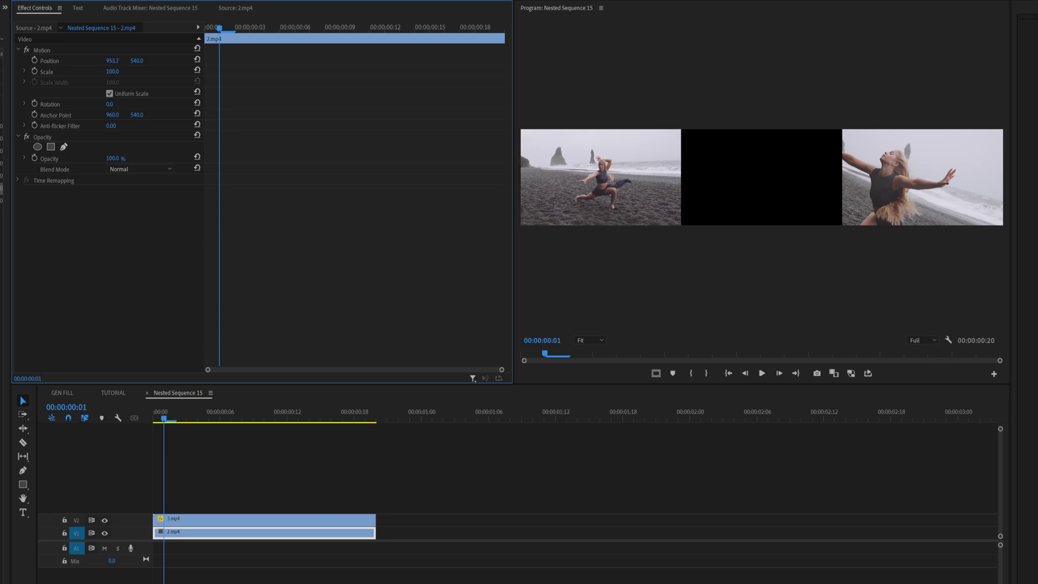
pyautogui.moveTo(117, 61); pyautogui.dragTo(117, 60)
# Step: Export the current frame of the nested sequence as a PNG named 2
pyautogui.click(817, 373)
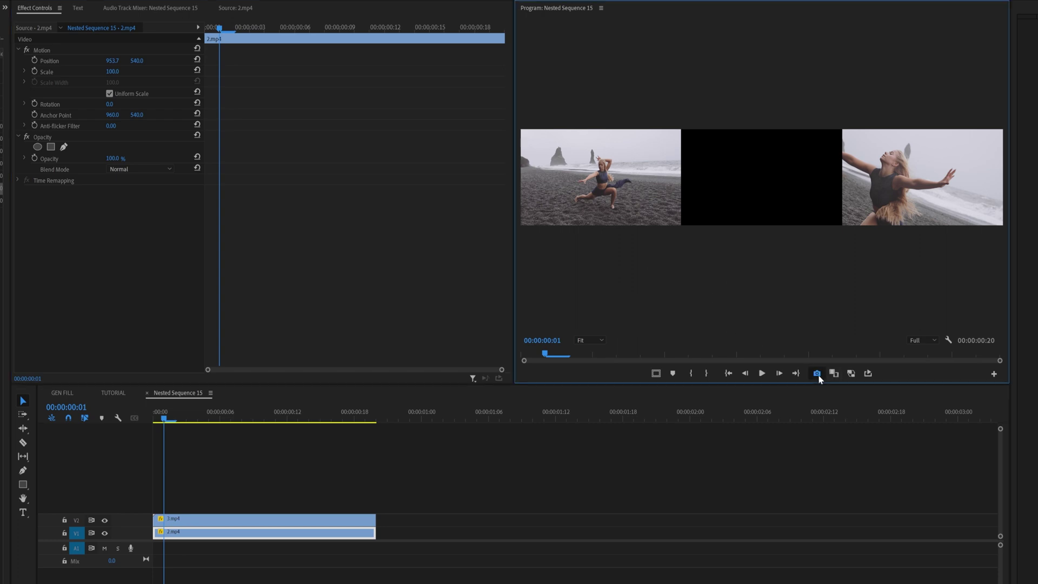
pyautogui.write('2')
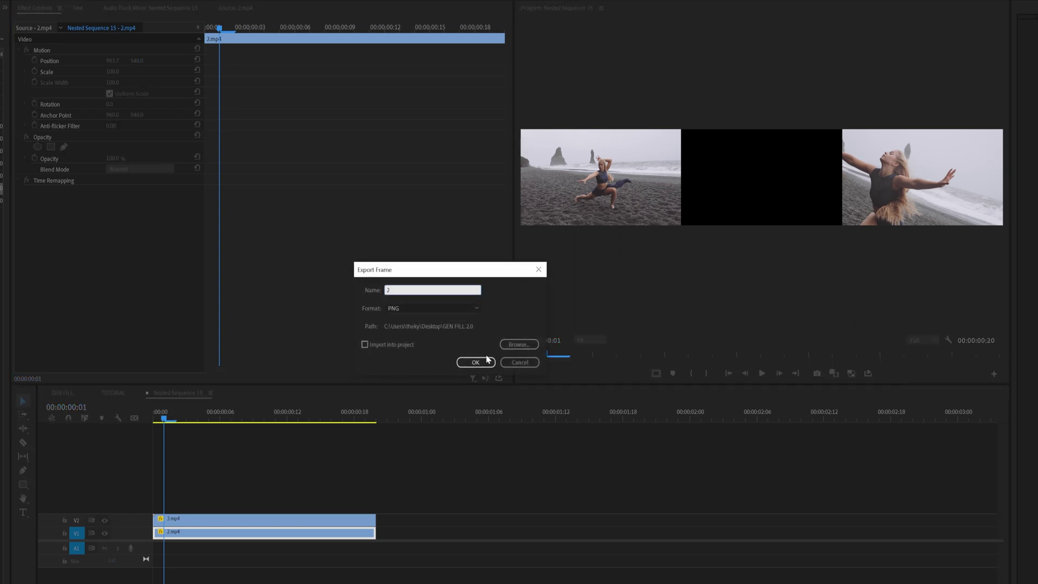
pyautogui.click(476, 362)
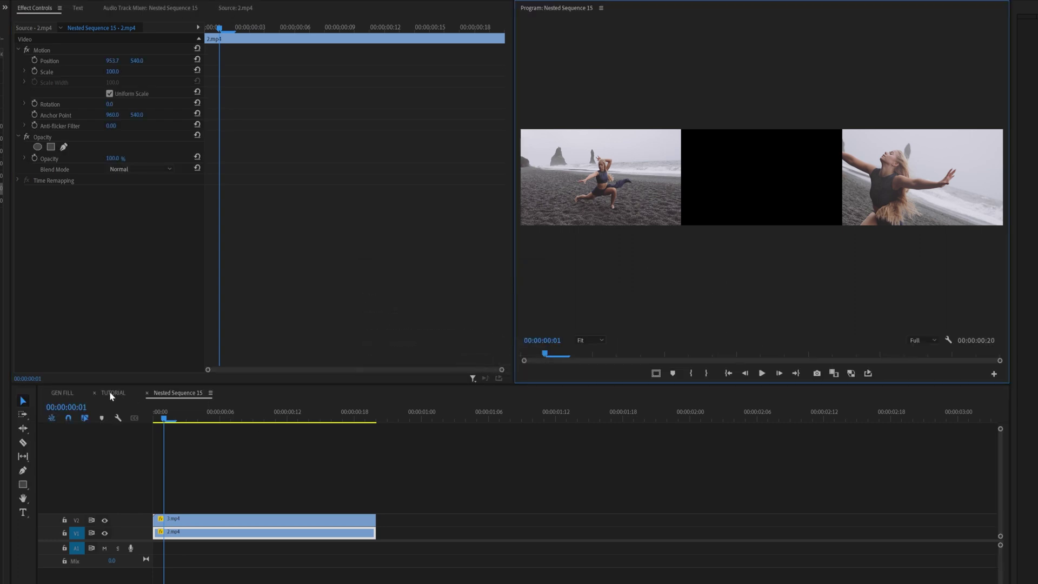
# Step: Return to the GEN FILL sequence and apply the Transform effect to the new nested clip between 2.mp4 and 3.mp4
pyautogui.click(65, 398)
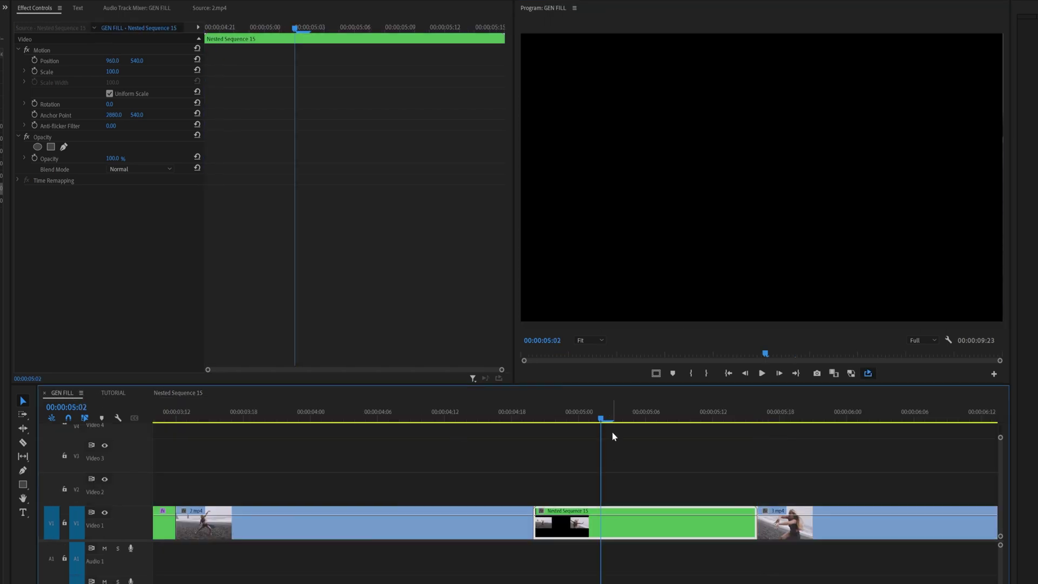
pyautogui.click(56, 7)
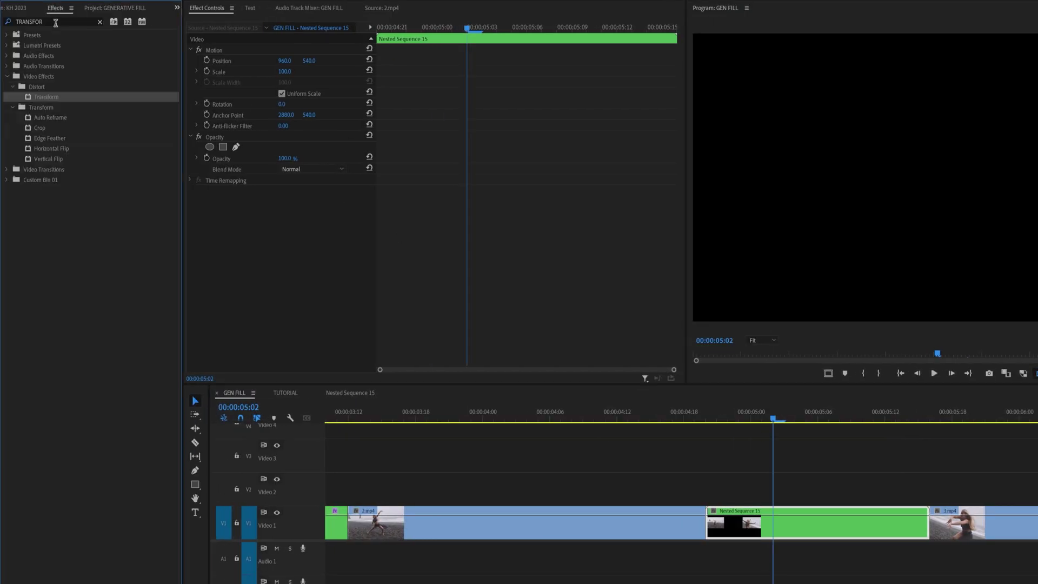
pyautogui.moveTo(59, 101); pyautogui.dragTo(780, 523)
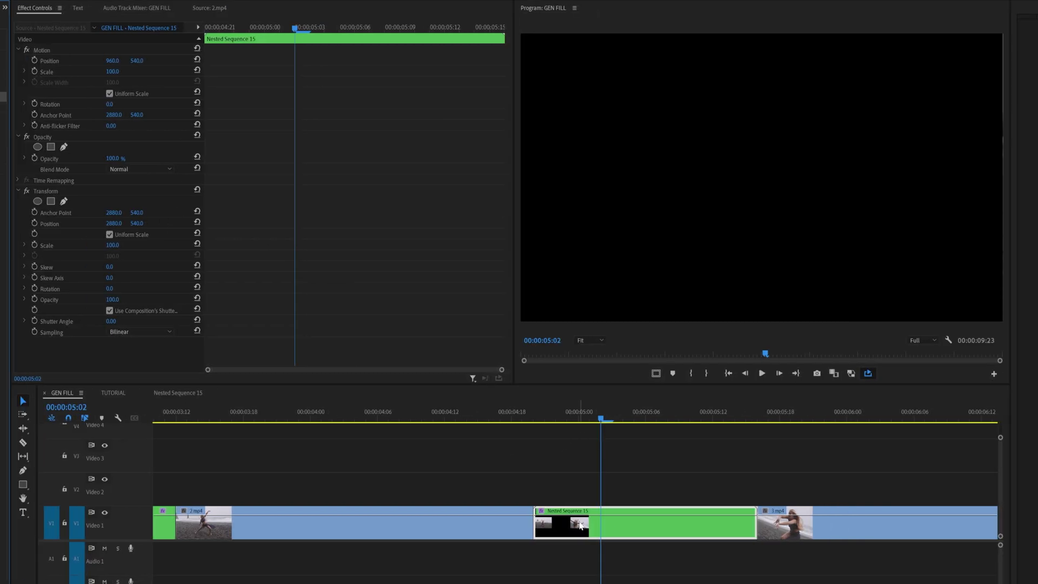
# Step: Keyframe the Transform horizontal position from about 4800 at the nested clip's start to about 961 near its end
pyautogui.moveTo(114, 223); pyautogui.dragTo(305, 223)
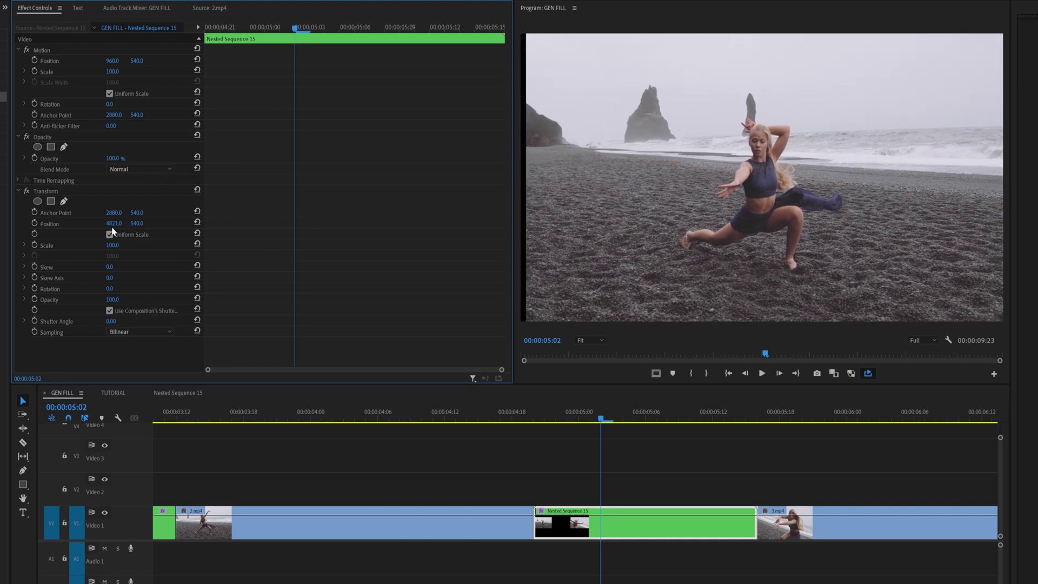
pyautogui.moveTo(111, 225)
pyautogui.mouseDown()
pyautogui.moveTo(131, 224)
pyautogui.moveTo(101, 225)
pyautogui.mouseUp()
pyautogui.click(35, 223)
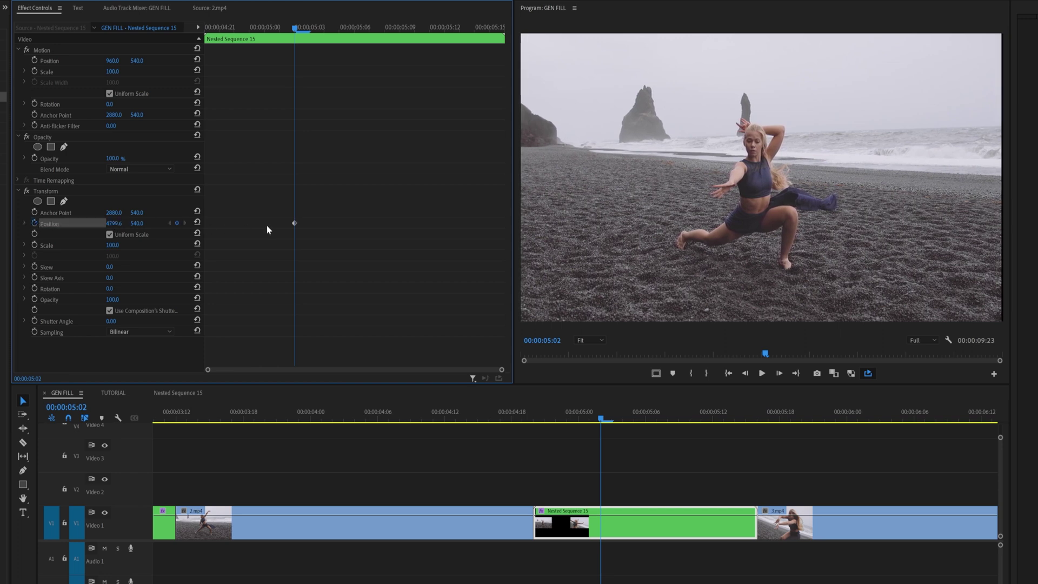
pyautogui.moveTo(114, 223); pyautogui.dragTo(6, 224)
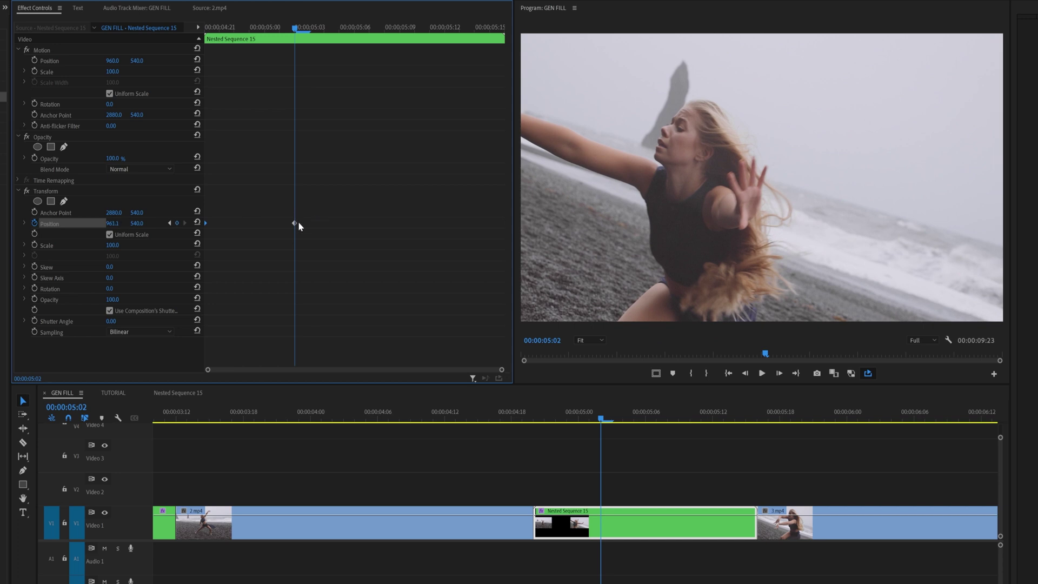
pyautogui.moveTo(299, 223); pyautogui.dragTo(474, 224)
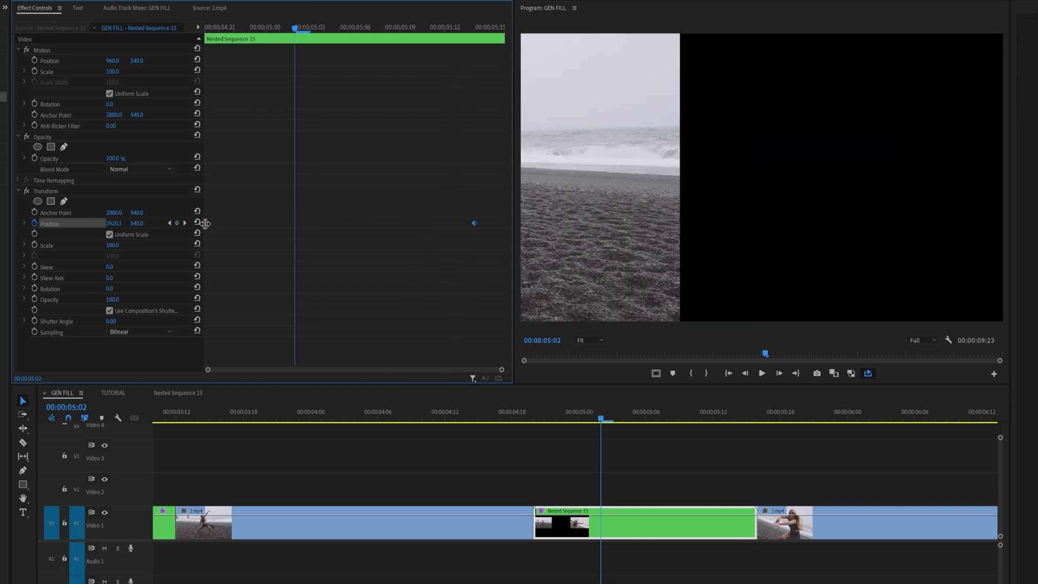
# Step: Apply Ease Out to the first Transform position keyframe and Ease In to the last one
pyautogui.rightClick(206, 224)
pyautogui.click(205, 223)
pyautogui.rightClick(205, 223)
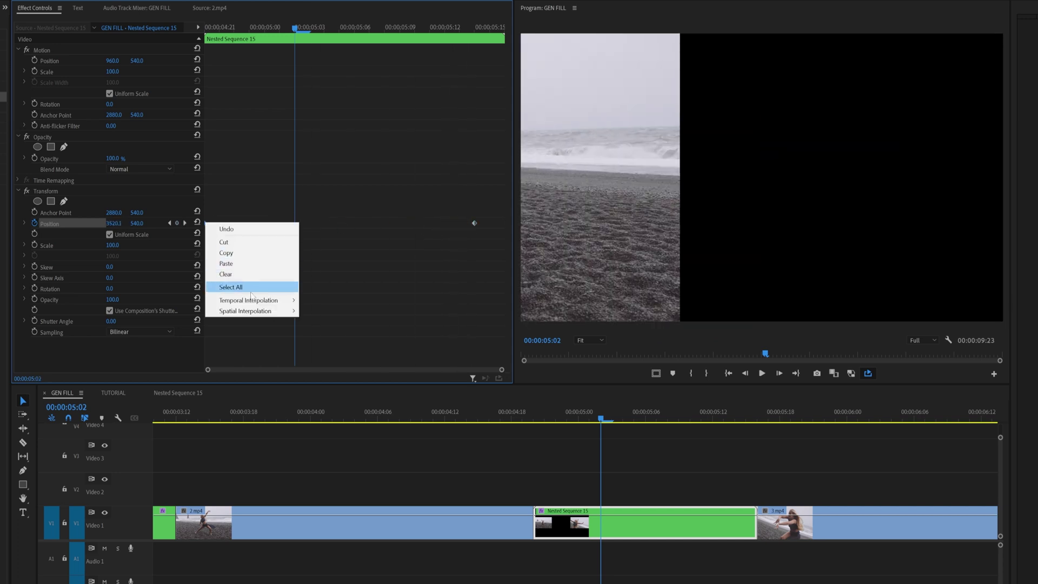
pyautogui.moveTo(252, 301)
pyautogui.click(330, 364)
pyautogui.rightClick(474, 223)
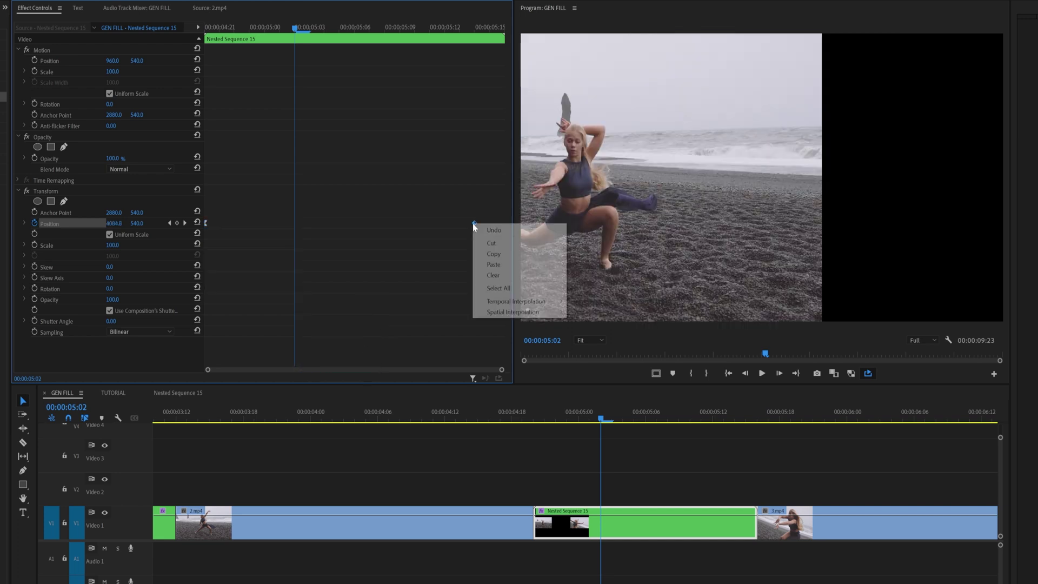
pyautogui.moveTo(517, 301)
pyautogui.click(591, 358)
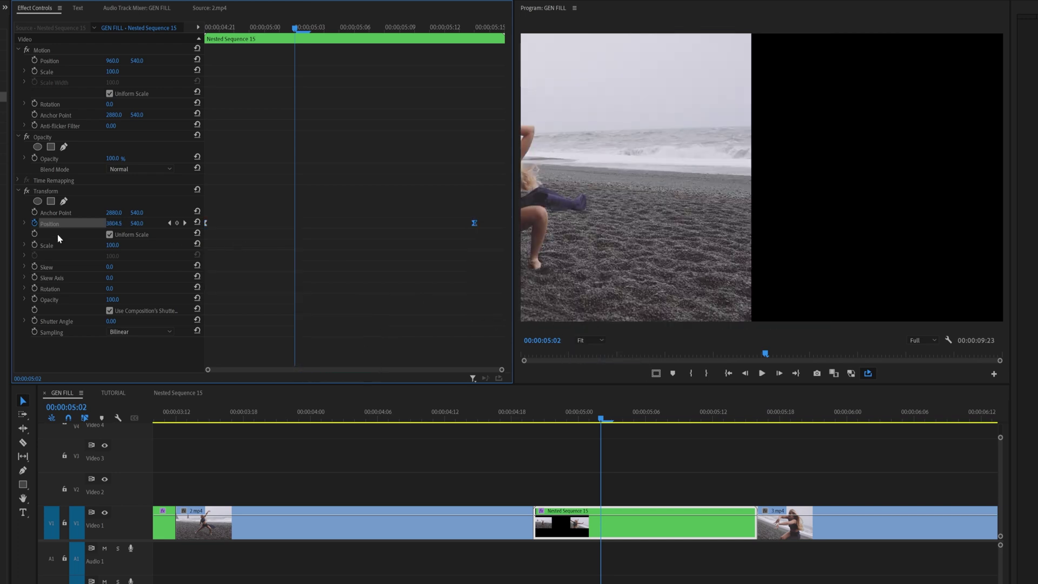
# Step: Steepen the position velocity curve so it peaks late, and move the last position keyframe to the clip's end
pyautogui.click(24, 224)
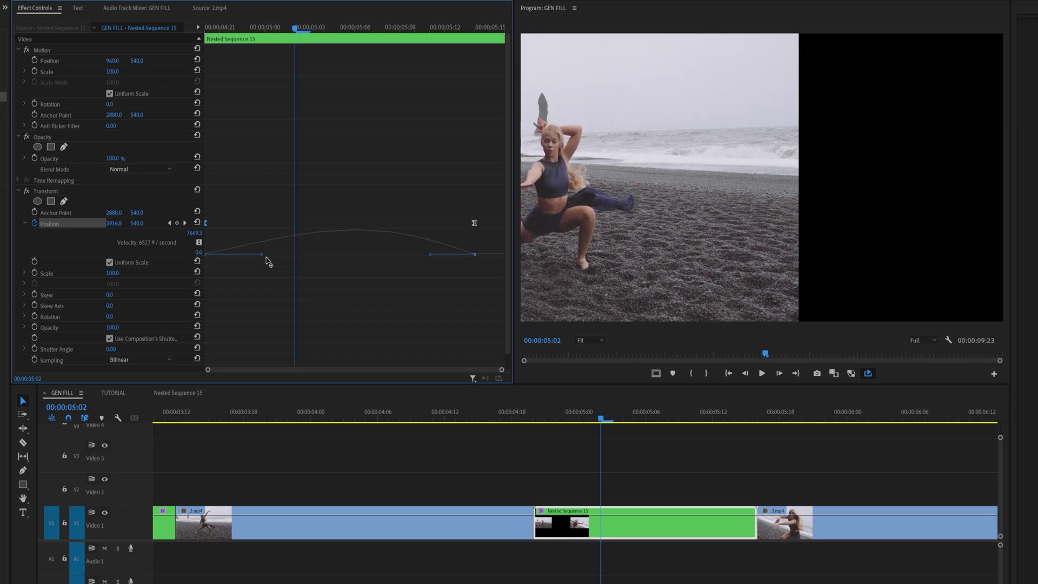
pyautogui.moveTo(338, 268); pyautogui.dragTo(398, 259)
pyautogui.moveTo(472, 226); pyautogui.dragTo(527, 227)
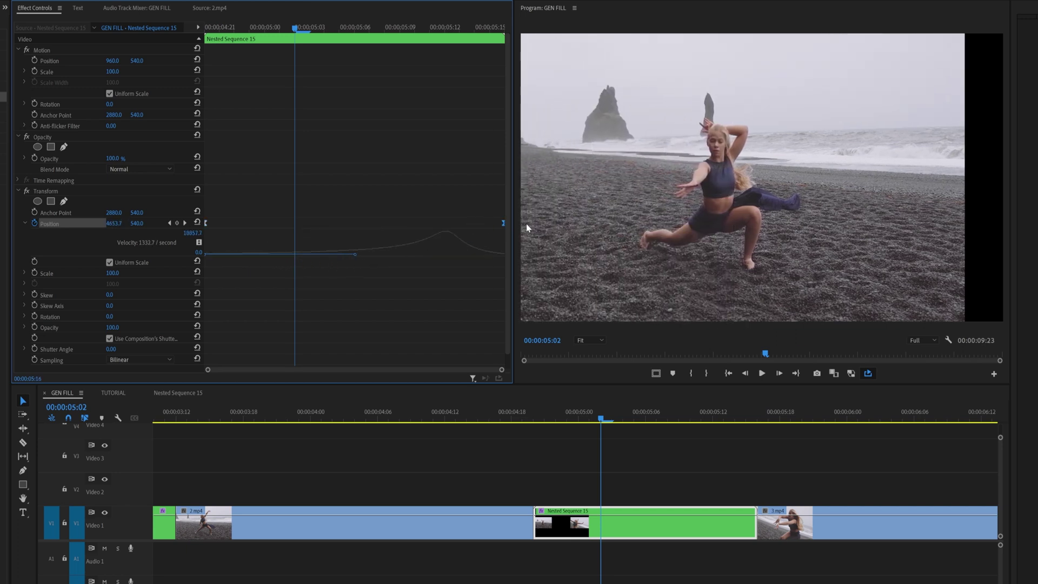
# Step: Disable the Transform effect's use of the composition's shutter angle and set its own shutter angle to 100
pyautogui.click(110, 339)
pyautogui.click(113, 349)
pyautogui.write('100')
pyautogui.press('Return')
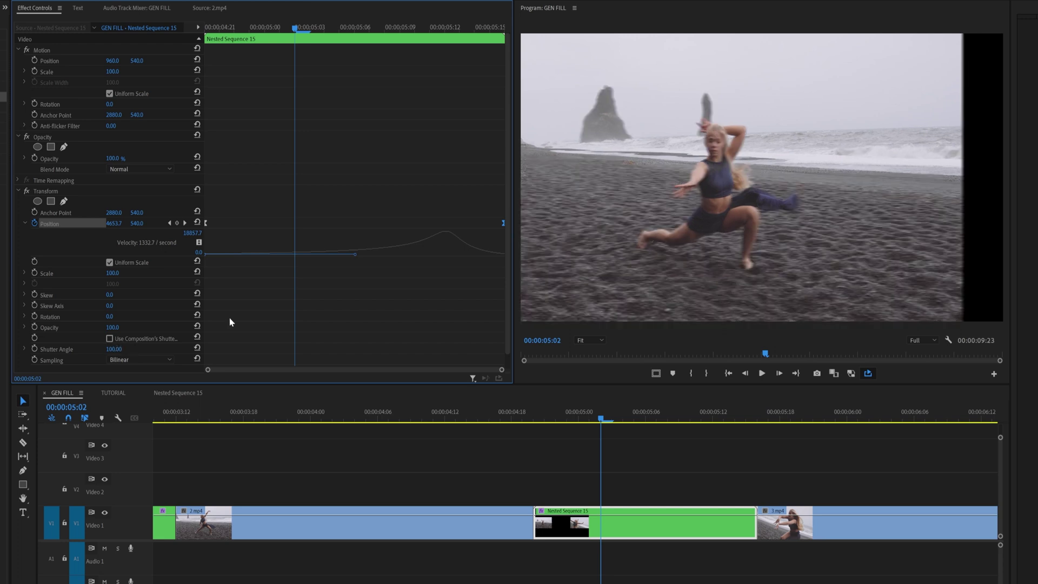
pyautogui.click(635, 417)
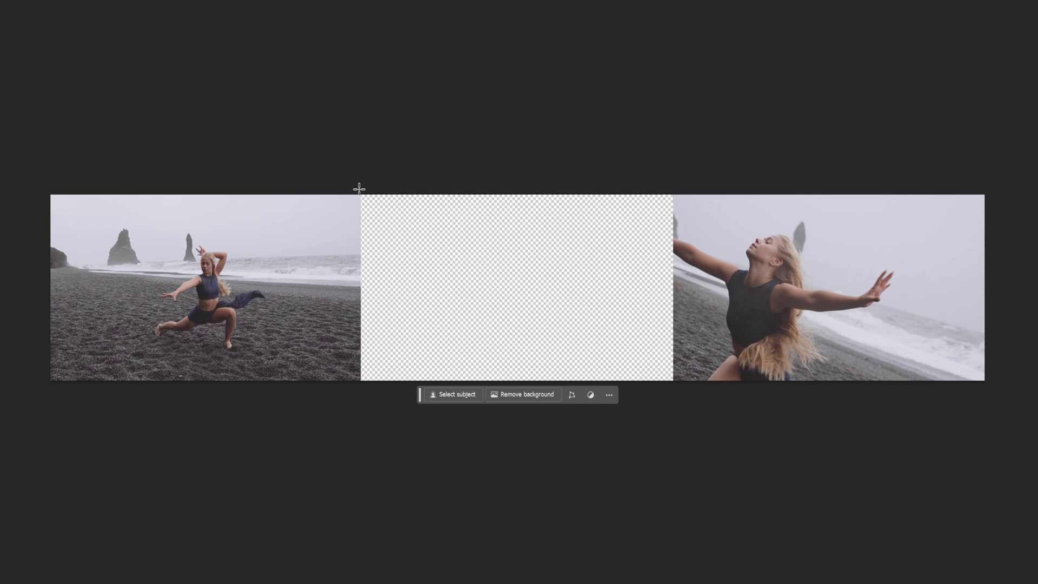
# Step: In Photoshop, select the exported frame's empty middle section with slight overlap on both sides and run Generative Fill without a prompt
pyautogui.moveTo(359, 189); pyautogui.dragTo(676, 394)
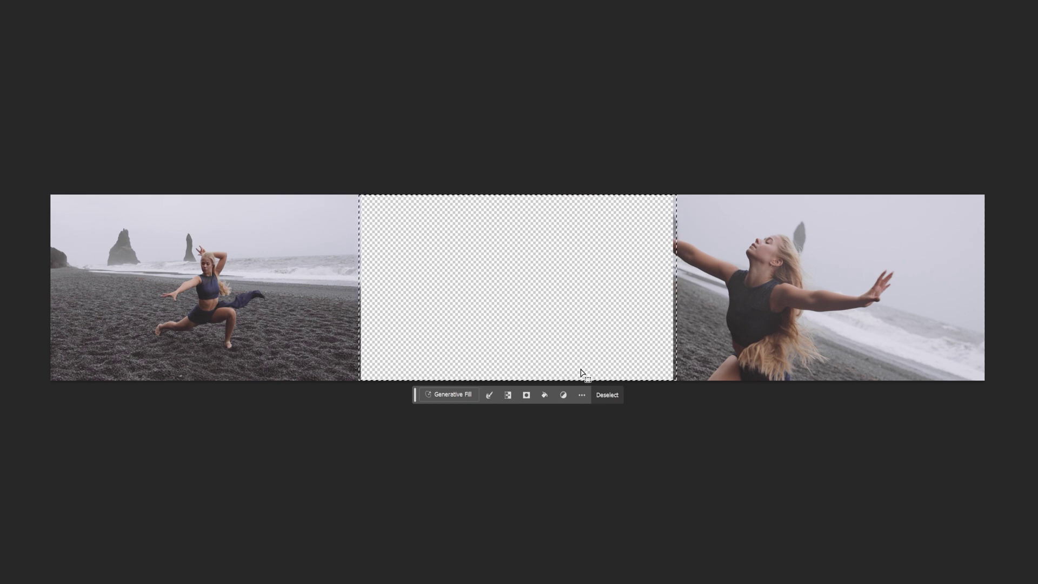
pyautogui.click(448, 394)
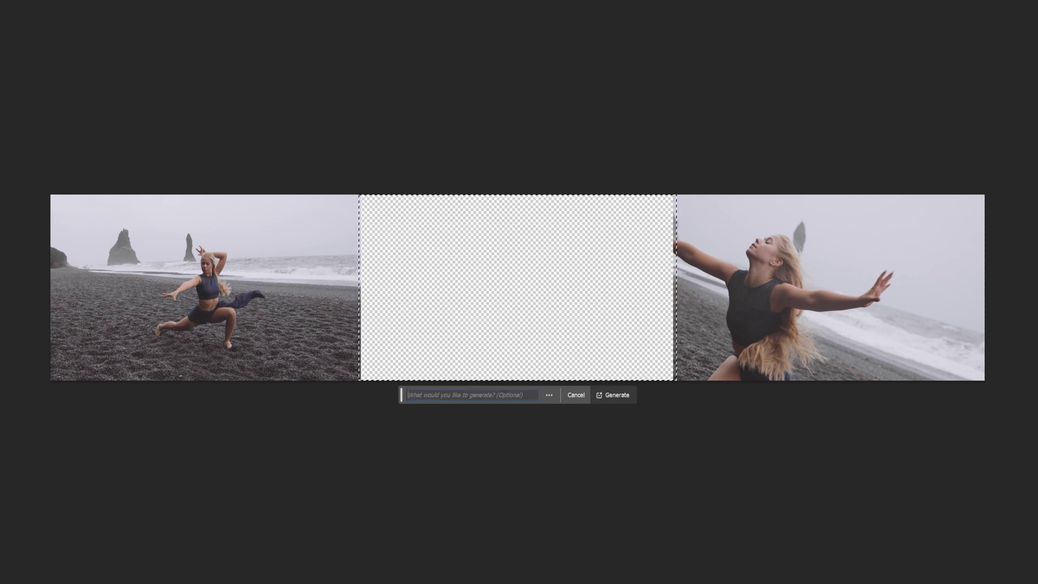
pyautogui.click(601, 396)
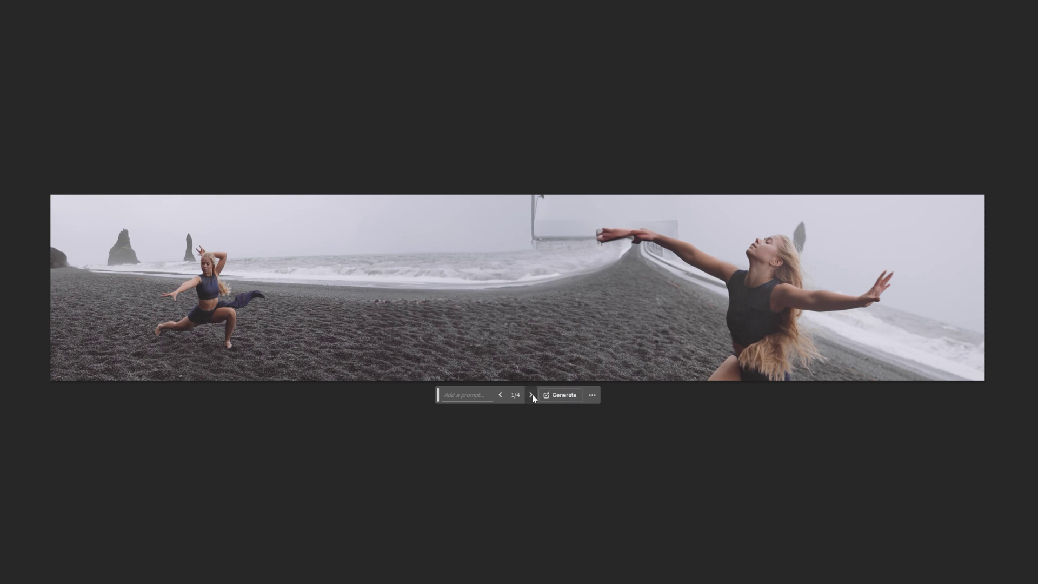
# Step: Compare the Generative Fill variations and keep the third one
pyautogui.click(532, 395)
pyautogui.click(532, 395)
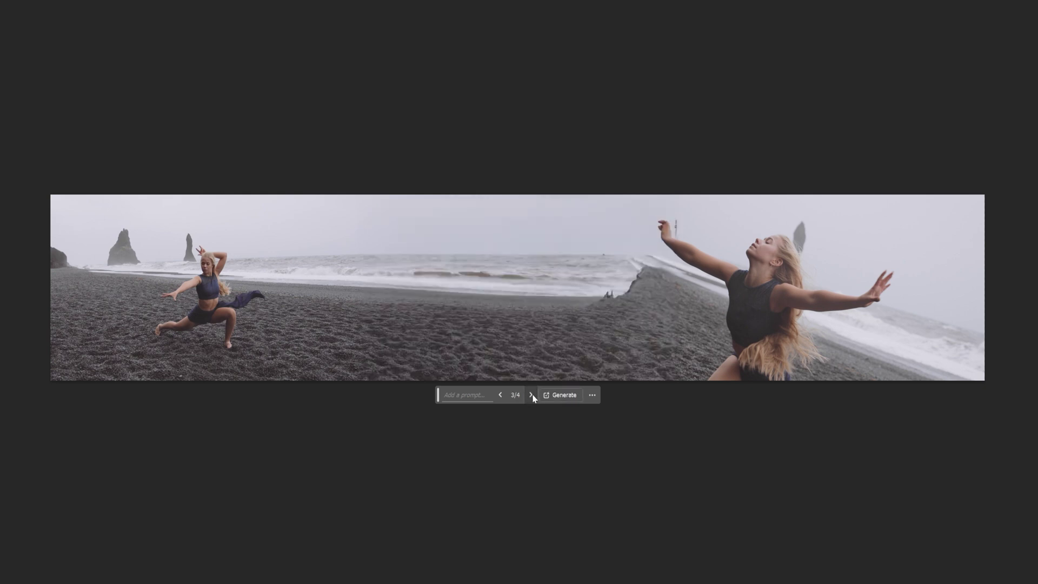
pyautogui.click(532, 395)
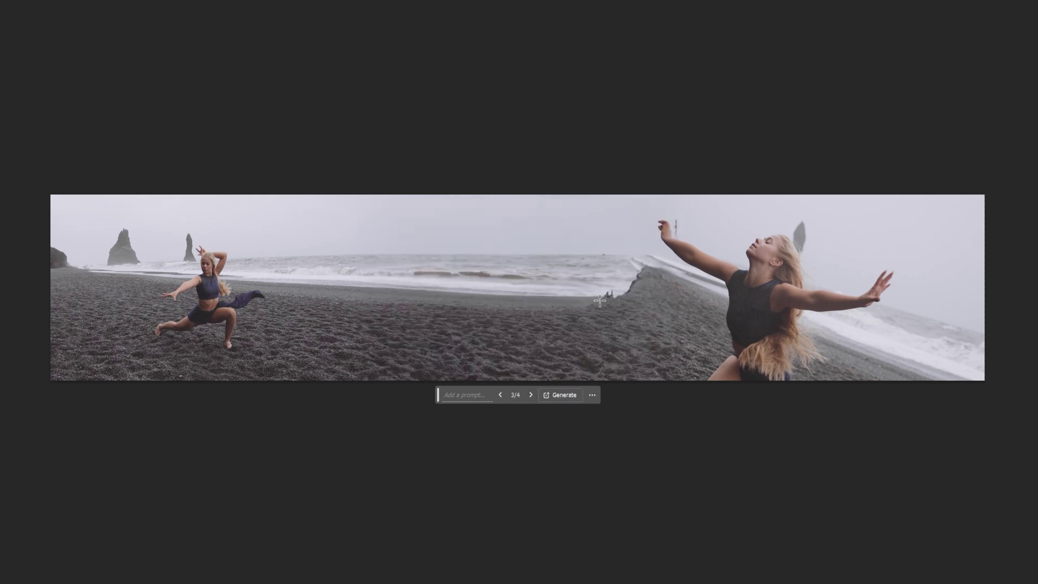
pyautogui.click(501, 395)
# Step: Export the filled wide image as a JPG with increased quality
pyautogui.click(0, 0)
pyautogui.moveTo(24, 87)
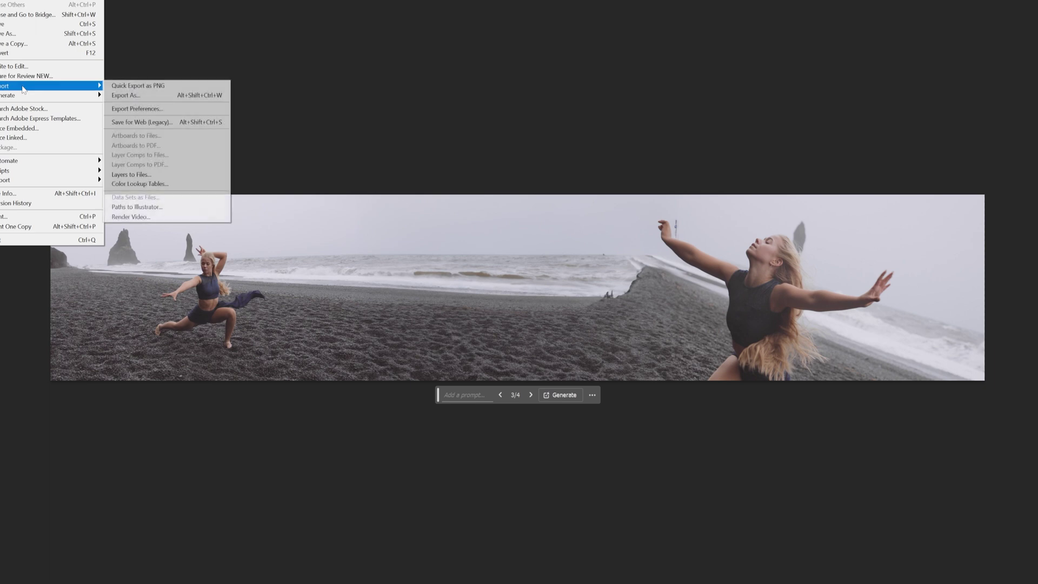
pyautogui.click(157, 93)
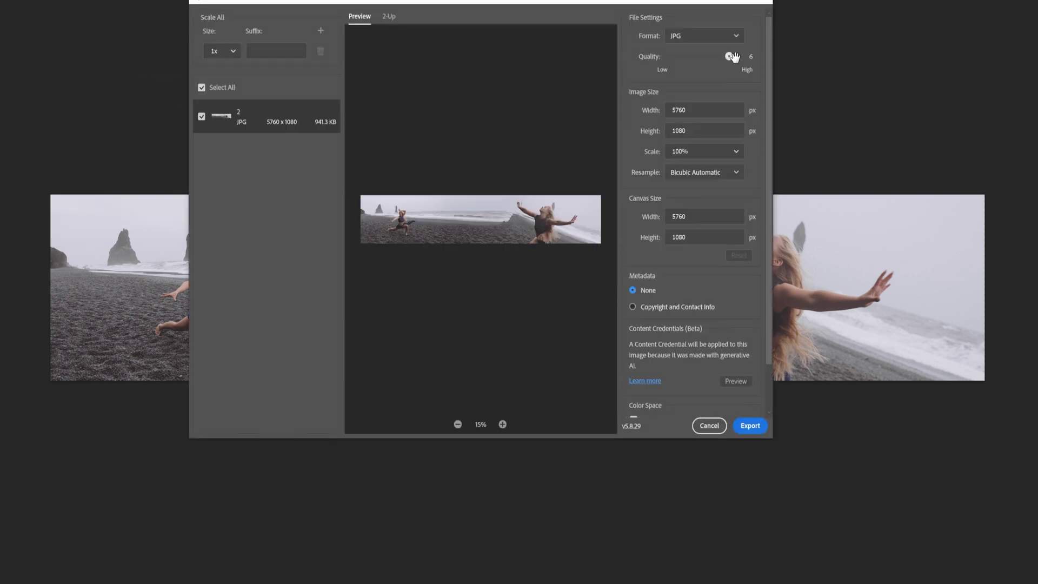
pyautogui.moveTo(734, 56); pyautogui.dragTo(742, 56)
pyautogui.click(750, 426)
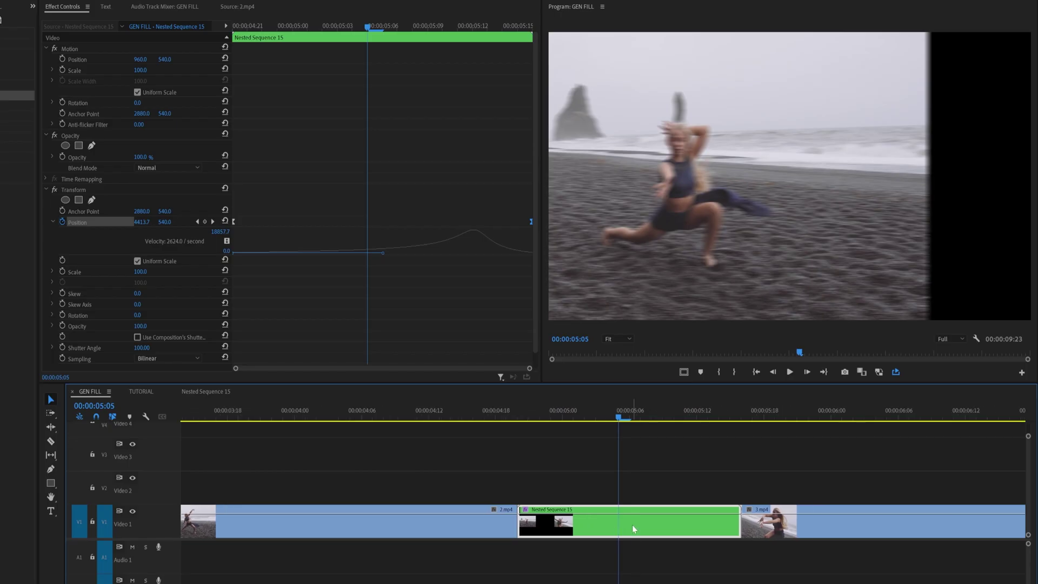
# Step: Back in Premiere Pro, open the nested sequence, raise both clips one track, and place the exported JPG beneath them on V1
pyautogui.doubleClick(634, 528)
pyautogui.moveTo(335, 492); pyautogui.dragTo(297, 504)
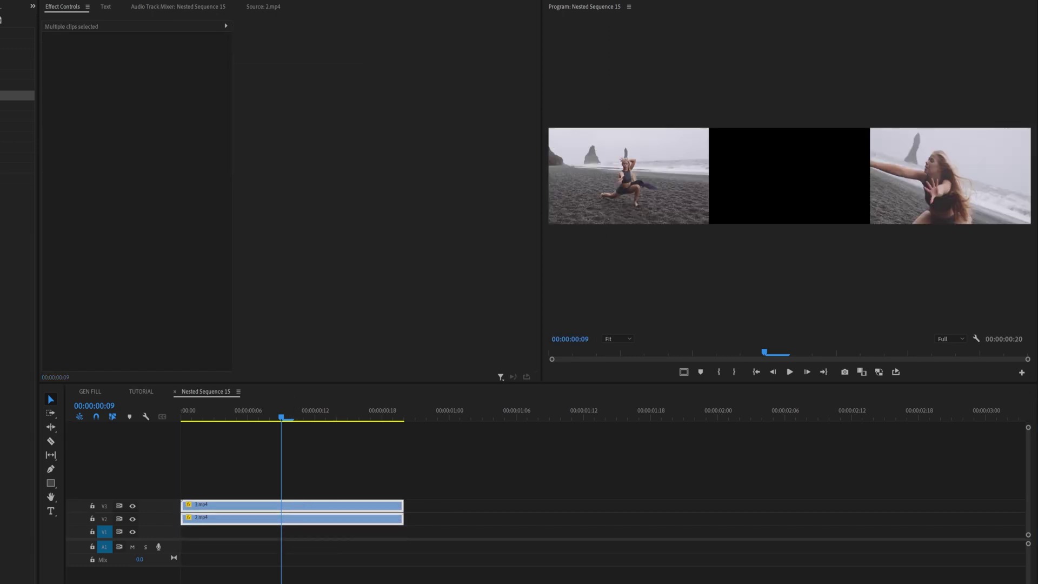
pyautogui.moveTo(383, 432); pyautogui.dragTo(171, 532)
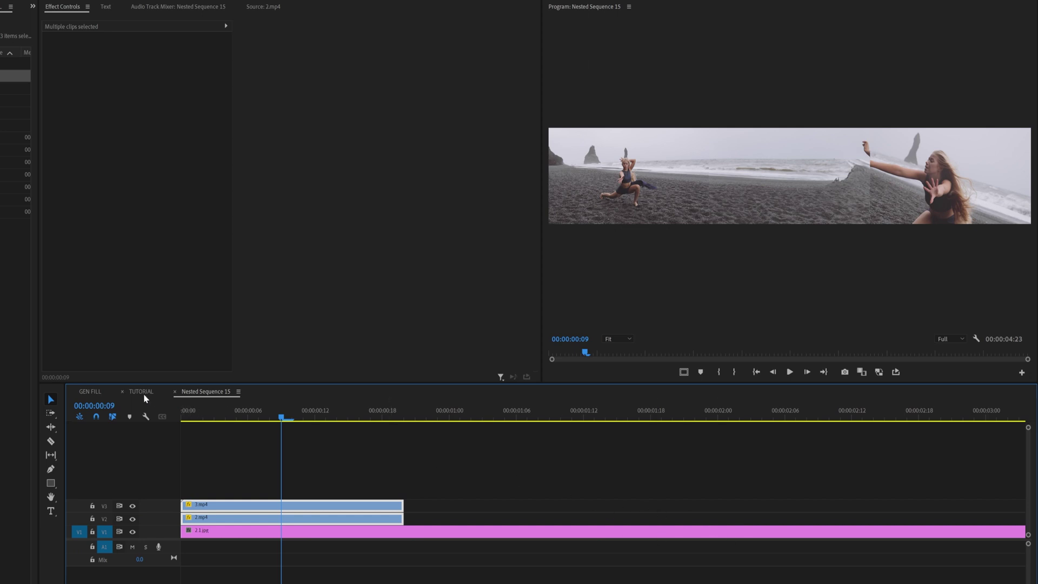
# Step: Play back the horizontal transition from 2.mp4 to 3.mp4 in the GEN FILL sequence, starting shortly before the nested clip
pyautogui.click(93, 392)
pyautogui.scroll(1, 573, 446)
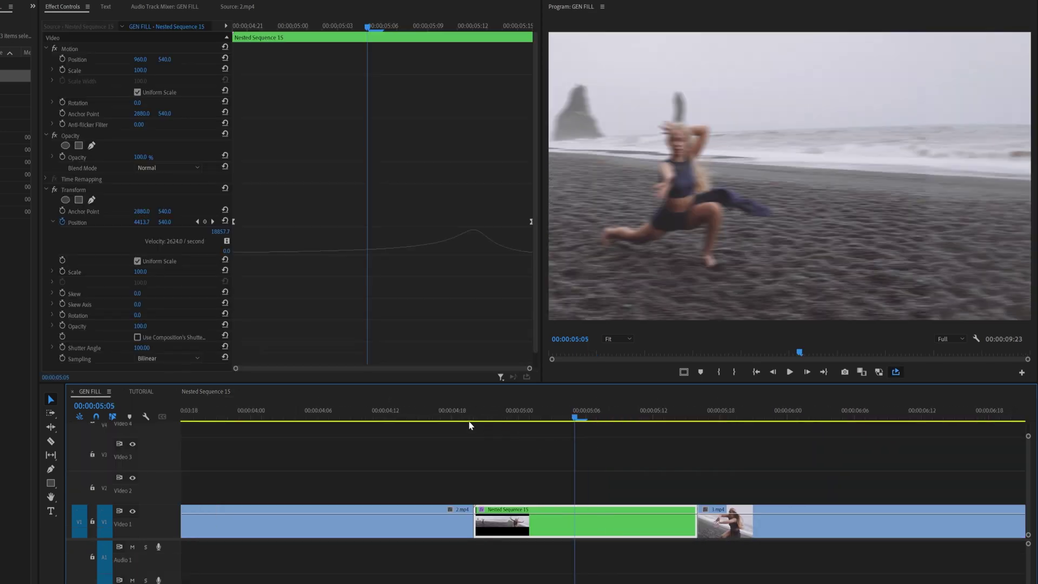
pyautogui.moveTo(427, 420); pyautogui.dragTo(376, 421)
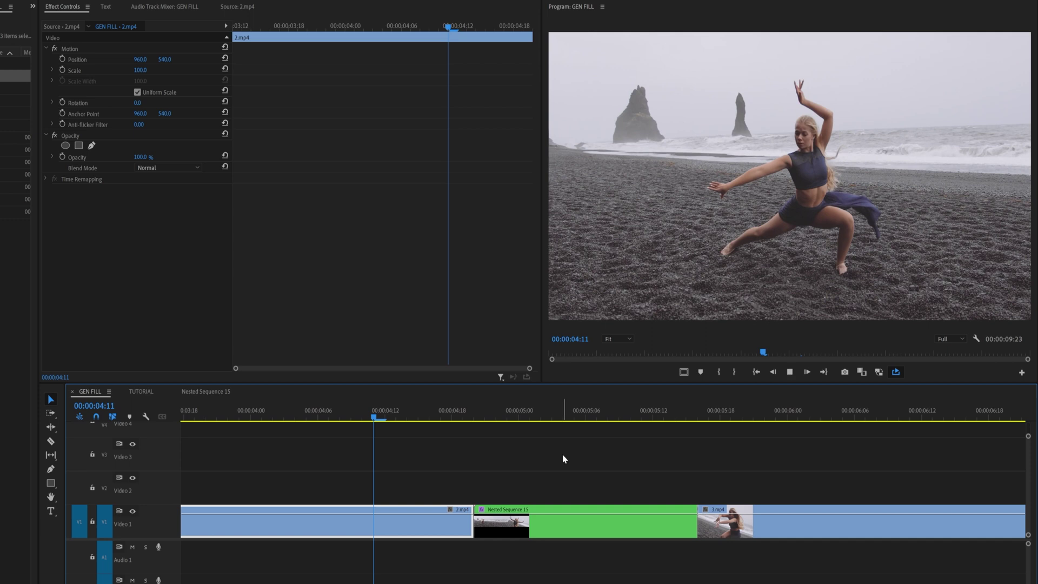
pyautogui.press('space')
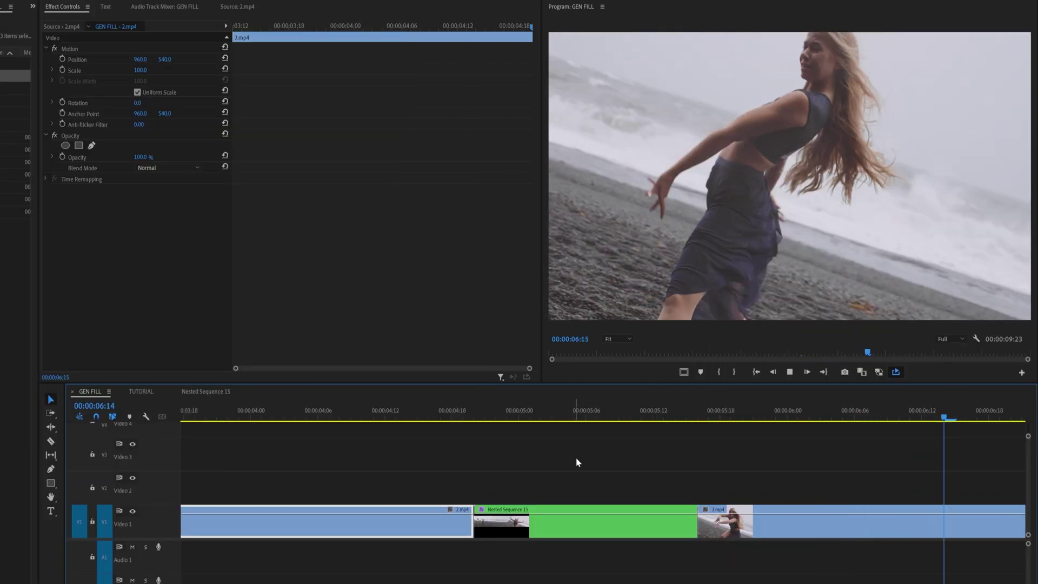
pyautogui.press('space')
pyautogui.click(433, 474)
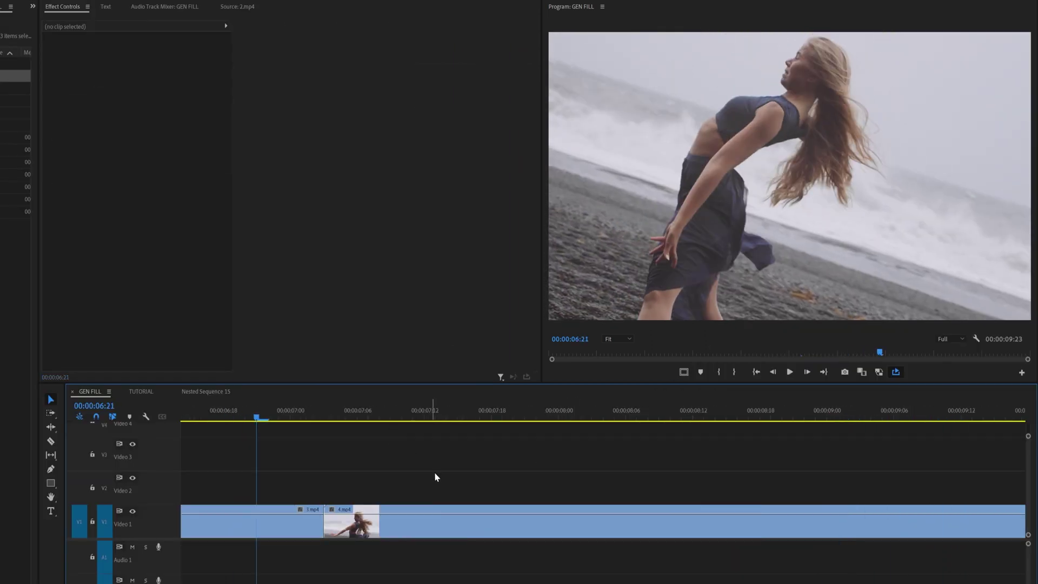
pyautogui.press('-')
pyautogui.press('-')
pyautogui.click(360, 413)
pyautogui.press('space')
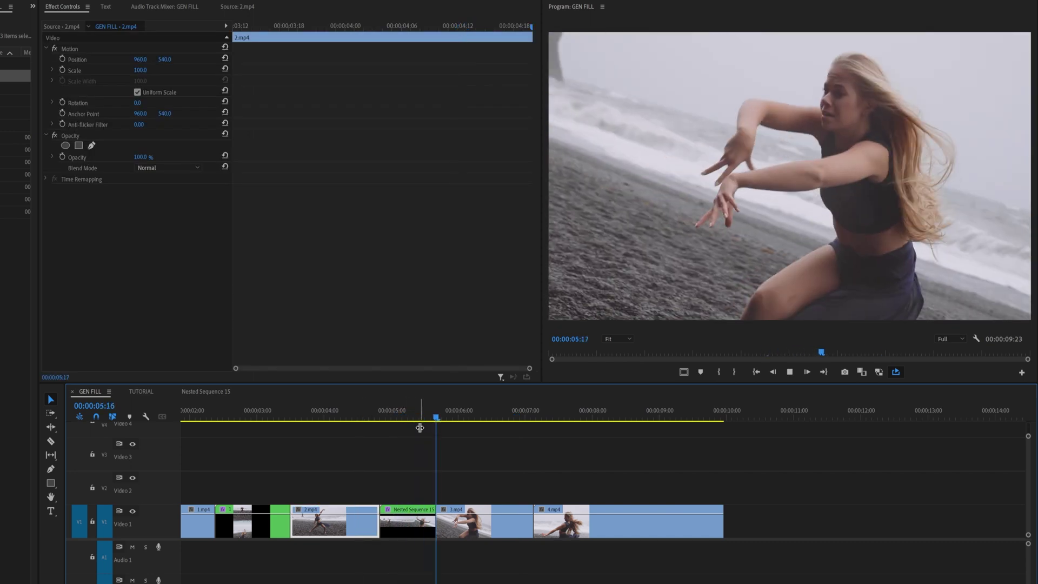
# Step: Stop playback and scrub back into the horizontal transition to inspect it at 00:00:05:02
pyautogui.press('space')
pyautogui.click(416, 422)
pyautogui.moveTo(412, 412); pyautogui.dragTo(396, 411)
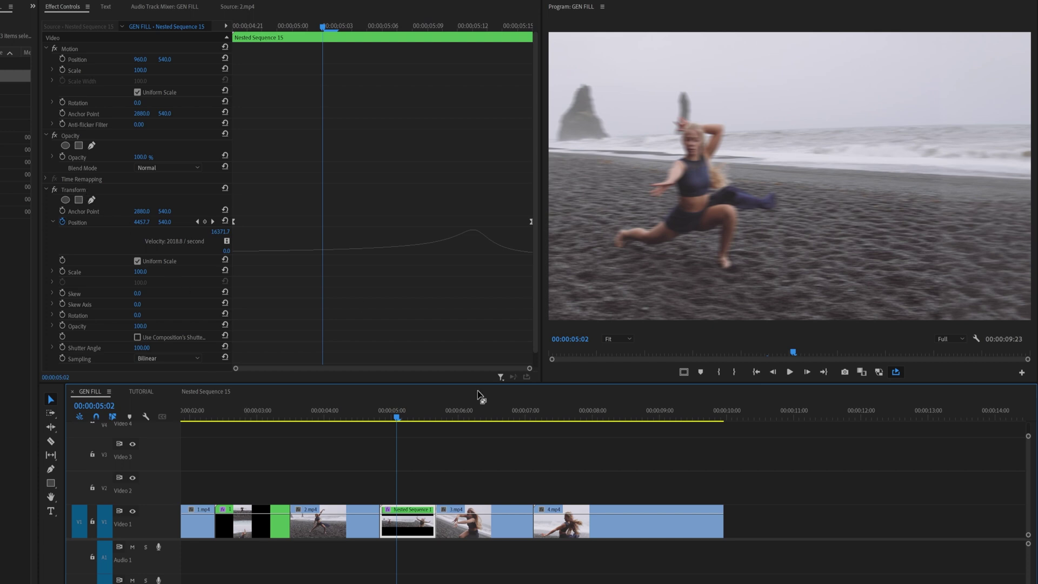
# Step: Split 3.mp4 at about 00:00:06:01 and apply Horizontal Flip to its second part and to 4.mp4
pyautogui.moveTo(489, 415)
pyautogui.mouseDown()
pyautogui.moveTo(553, 416)
pyautogui.moveTo(480, 417)
pyautogui.moveTo(568, 417)
pyautogui.moveTo(495, 416)
pyautogui.mouseUp()
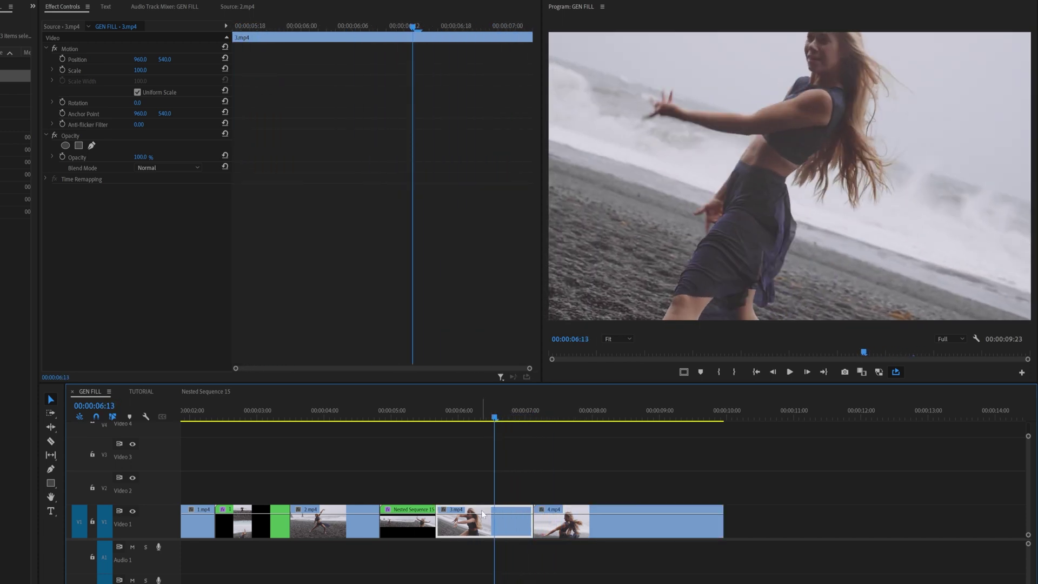
pyautogui.press('c')
pyautogui.click(461, 525)
pyautogui.press('v')
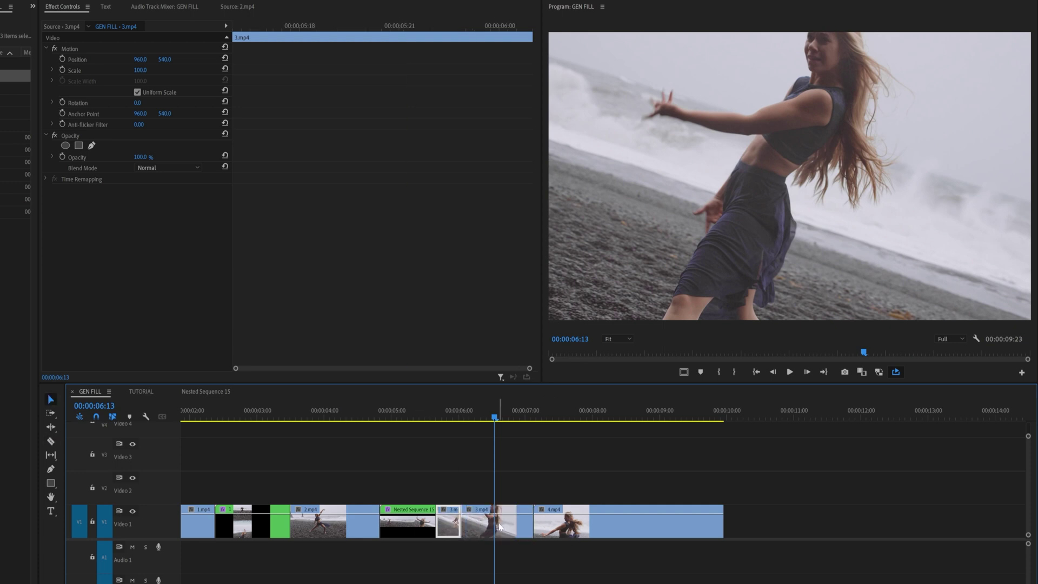
pyautogui.click(501, 526)
pyautogui.hotkey('shift', '7')
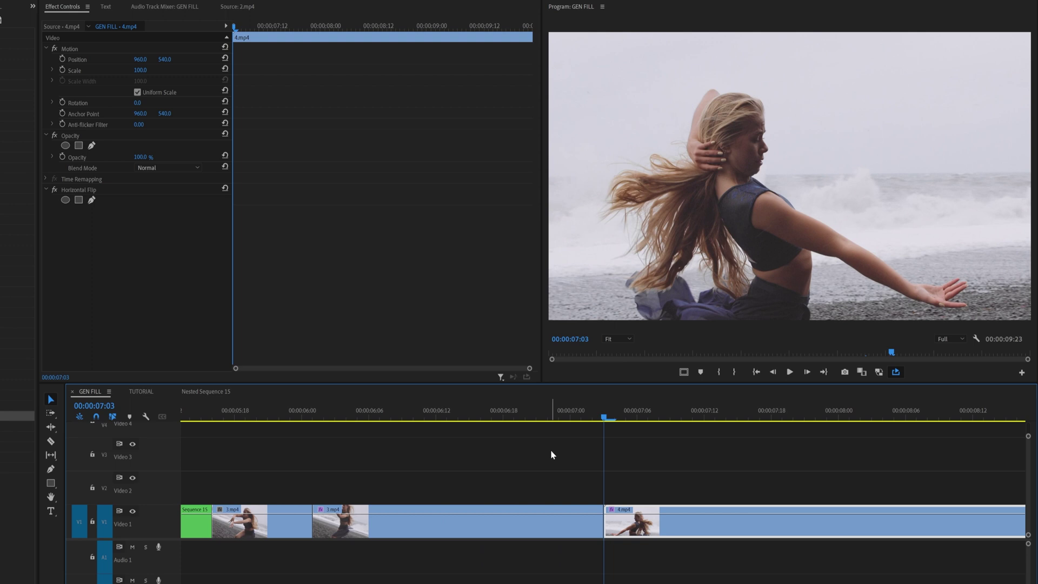
# Step: Extend the flipped 3.mp4 on V2 over 4.mp4 to 00:00:07:18, cutting 3.mp4 at 00:00:07:03 and 4.mp4 at 00:00:07:18
pyautogui.hscroll(1, 562, 438)
pyautogui.hscroll(1, 547, 418)
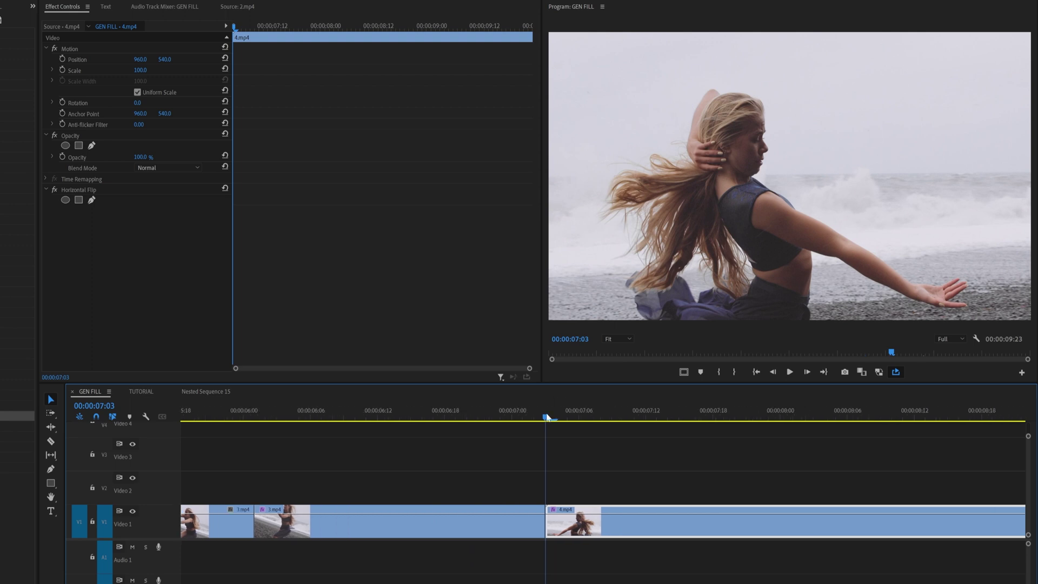
pyautogui.press('space')
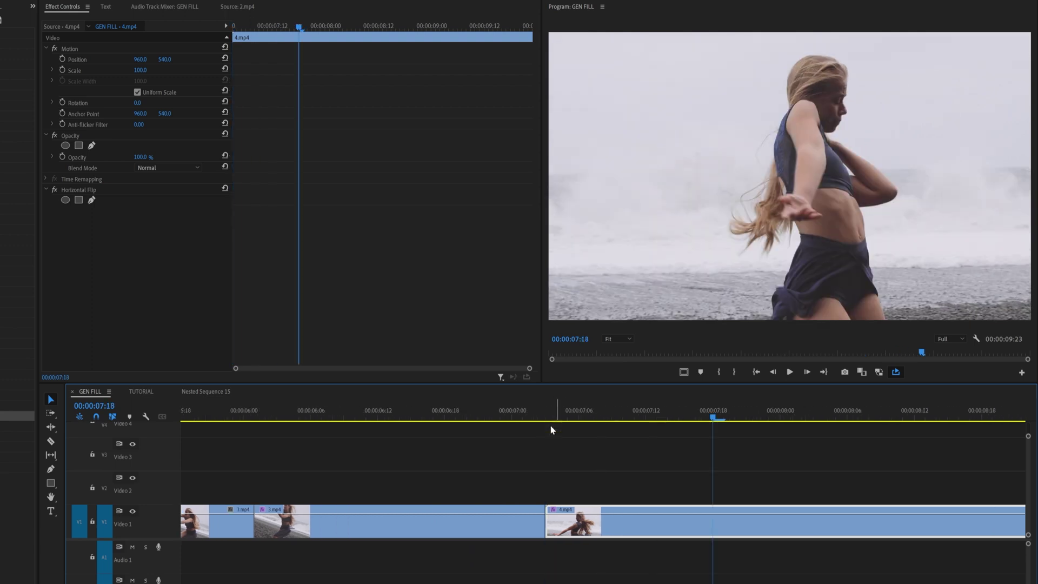
pyautogui.moveTo(511, 527); pyautogui.dragTo(710, 491)
pyautogui.press('c')
pyautogui.click(545, 492)
pyautogui.click(713, 512)
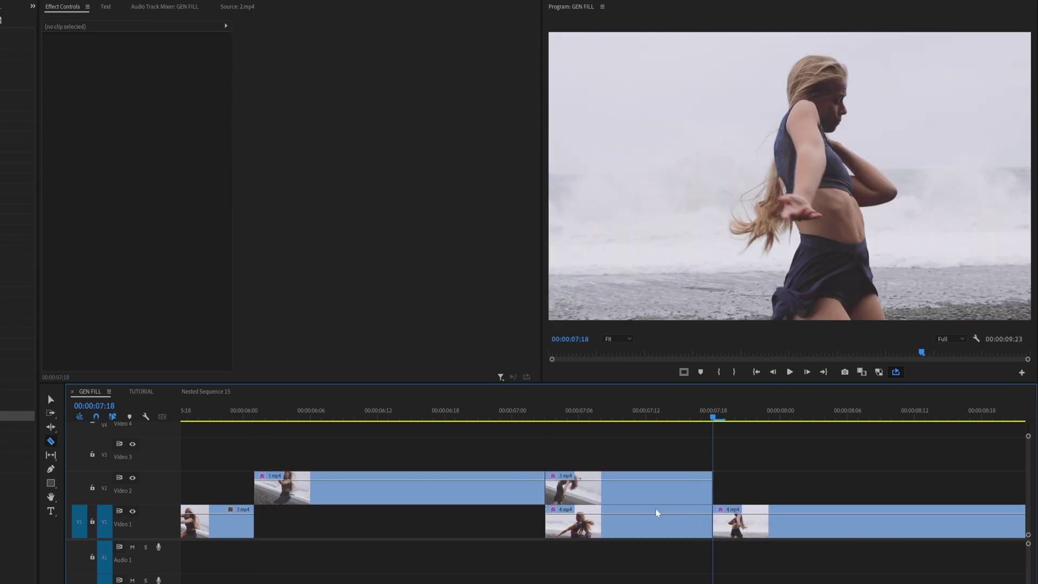
# Step: Return the earlier flipped 3.mp4 piece to V1 and nest the overlapping 3.mp4 and 4.mp4 pieces
pyautogui.press('v')
pyautogui.moveTo(523, 491); pyautogui.dragTo(526, 520)
pyautogui.moveTo(573, 460); pyautogui.dragTo(610, 522)
pyautogui.rightClick(611, 526)
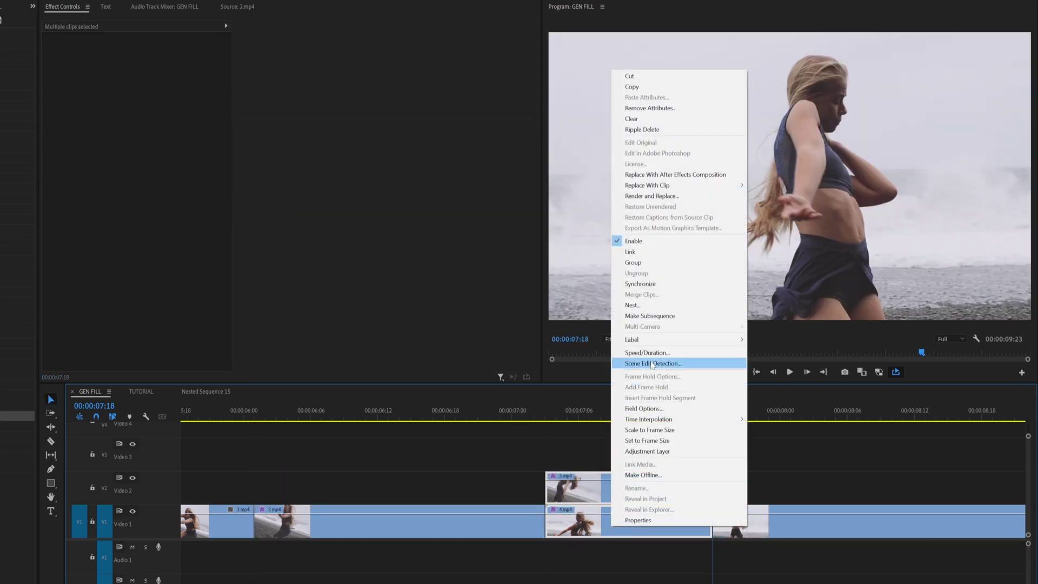
pyautogui.click(632, 305)
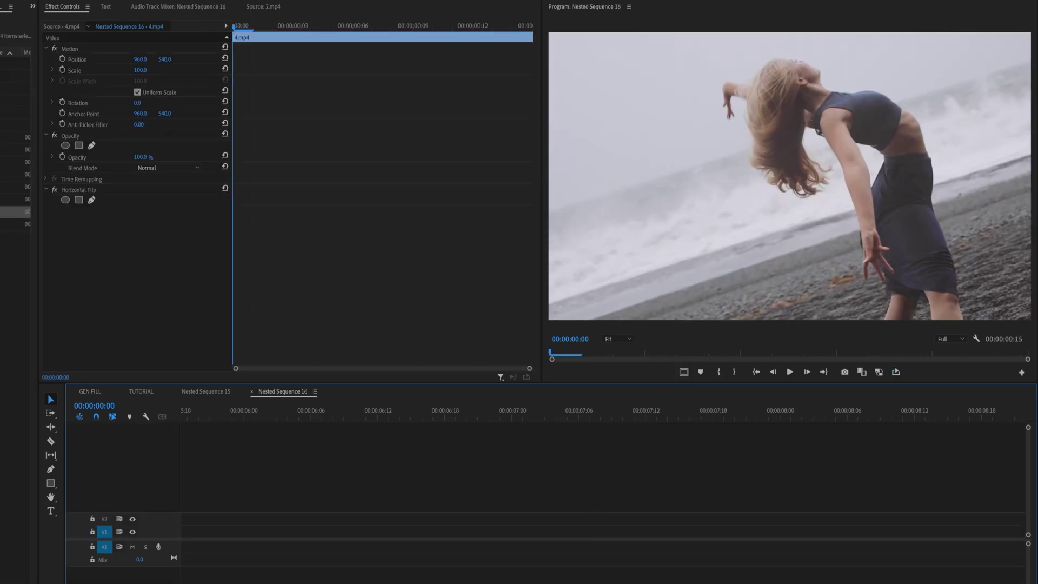
# Step: Triple the horizontal frame size of the new nested sequence, keeping the vertical size at 1080
pyautogui.click(424, 201)
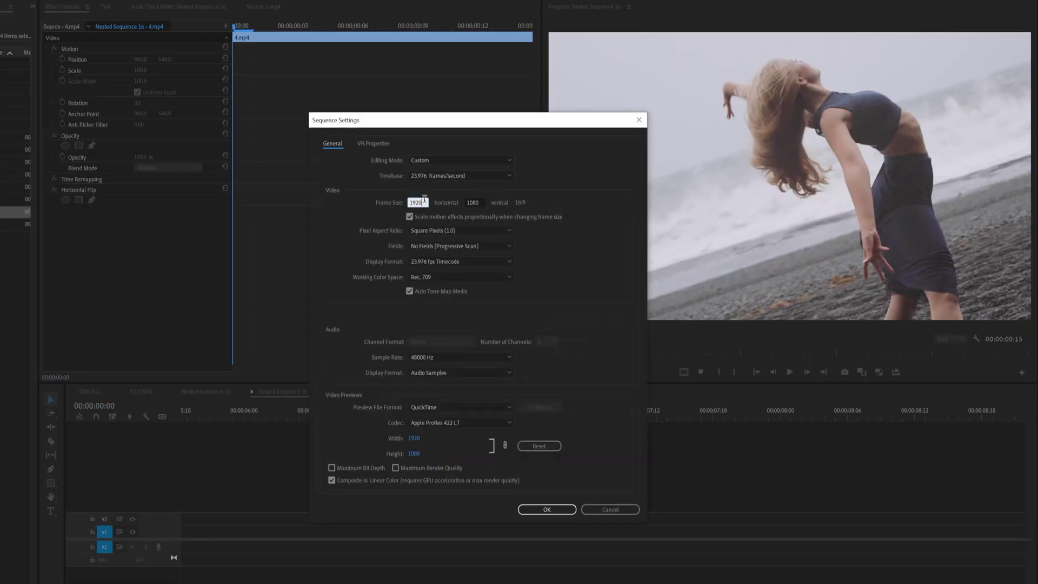
pyautogui.press('Return')
pyautogui.press('Return')
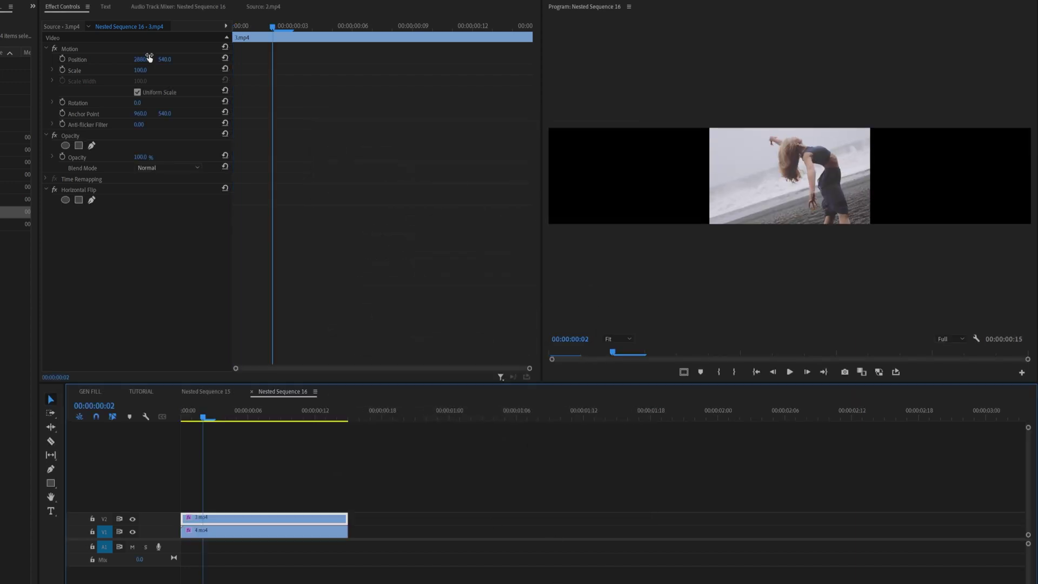
# Step: Place 3.mp4 at the left end and 4.mp4 at the right end of the wide frame, and export the frame as a still
pyautogui.moveTo(146, 59); pyautogui.dragTo(54, 59)
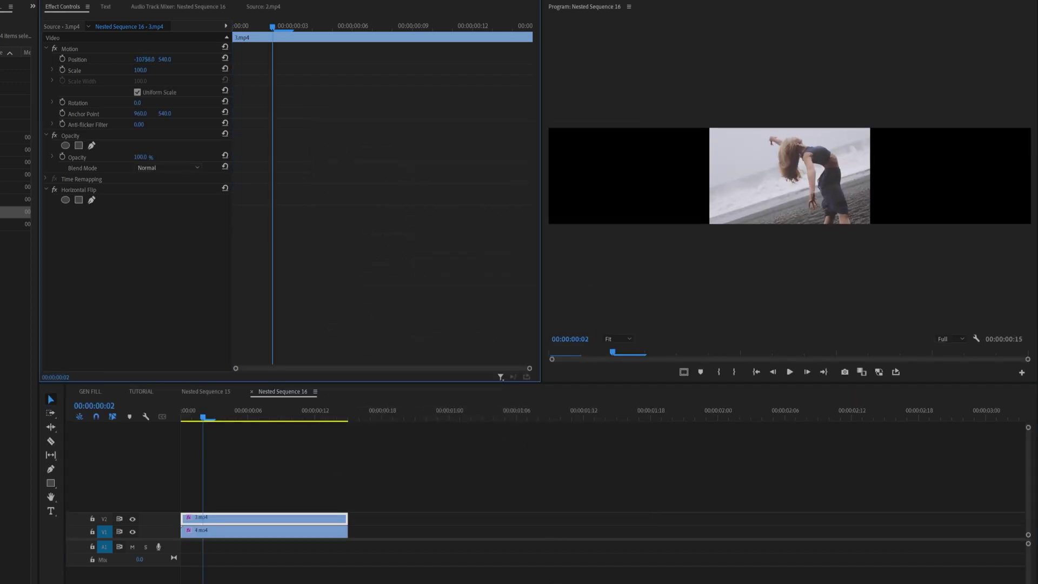
pyautogui.click(216, 534)
pyautogui.moveTo(141, 59); pyautogui.dragTo(486, 60)
pyautogui.click(845, 372)
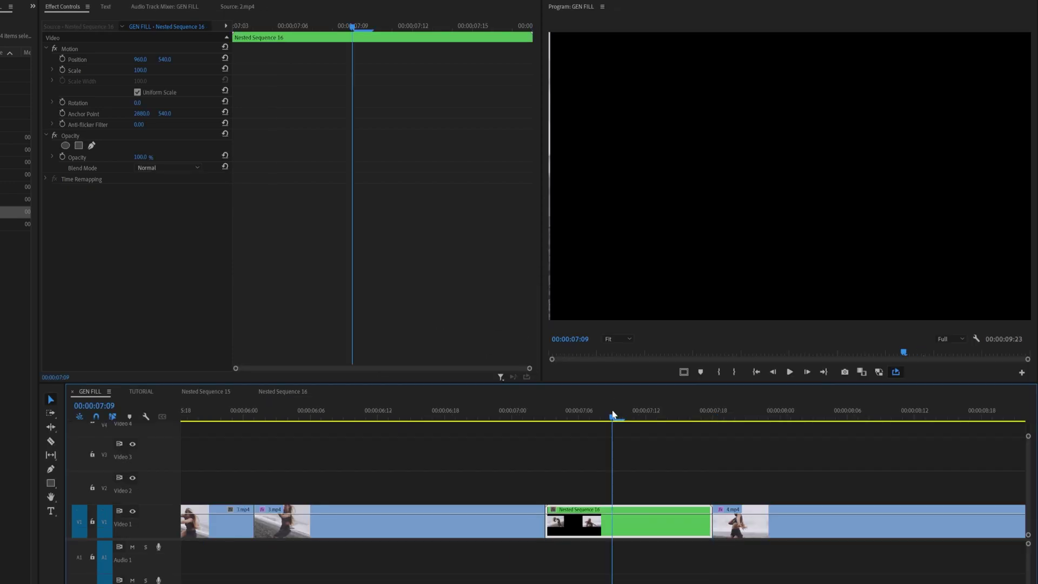
# Step: Add Transform to the nested clip and keyframe its Position from 3.mp4 to 4.mp4 across the whole clip, with easing and a late velocity peak
pyautogui.click(571, 413)
pyautogui.hotkey('shift', '7')
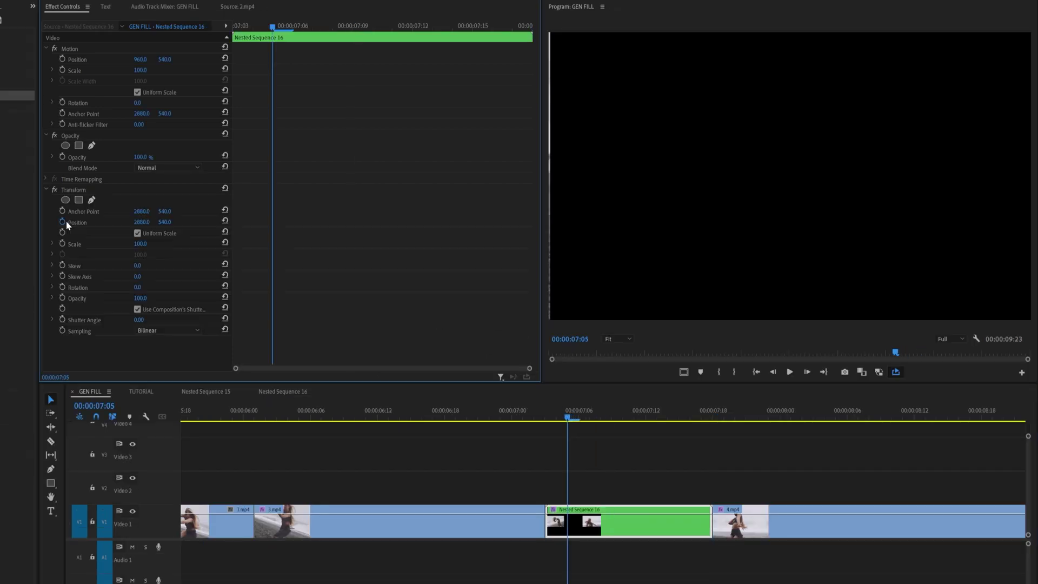
pyautogui.click(62, 222)
pyautogui.moveTo(142, 222); pyautogui.dragTo(605, 222)
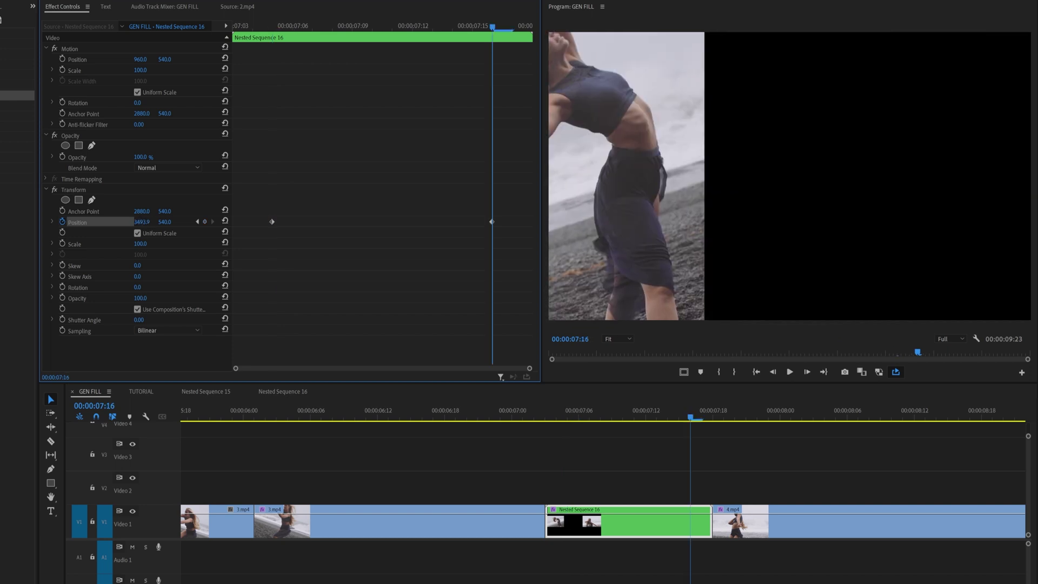
pyautogui.moveTo(141, 222); pyautogui.dragTo(25, 222)
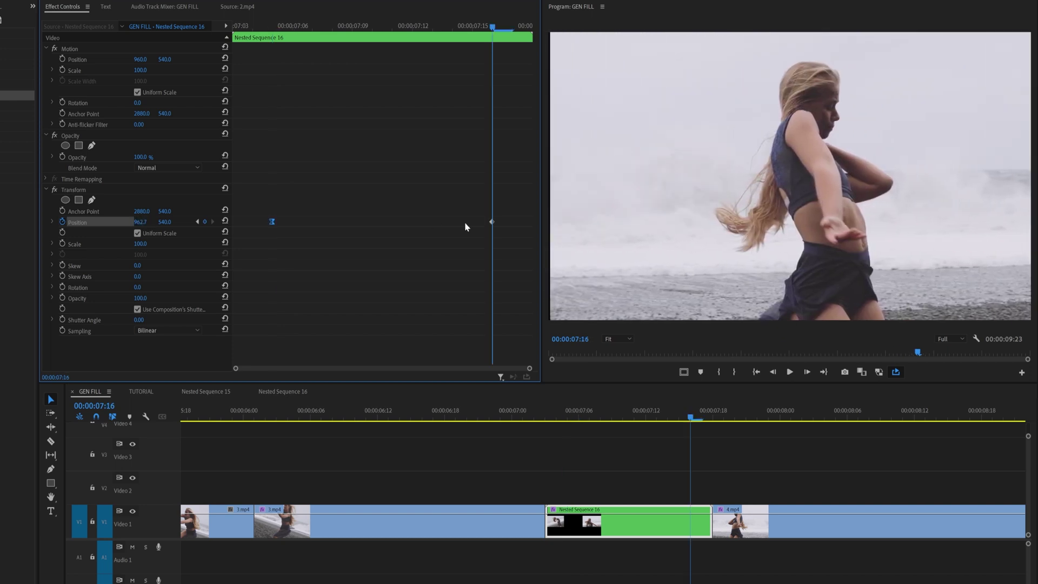
pyautogui.click(55, 223)
pyautogui.moveTo(493, 222); pyautogui.dragTo(574, 227)
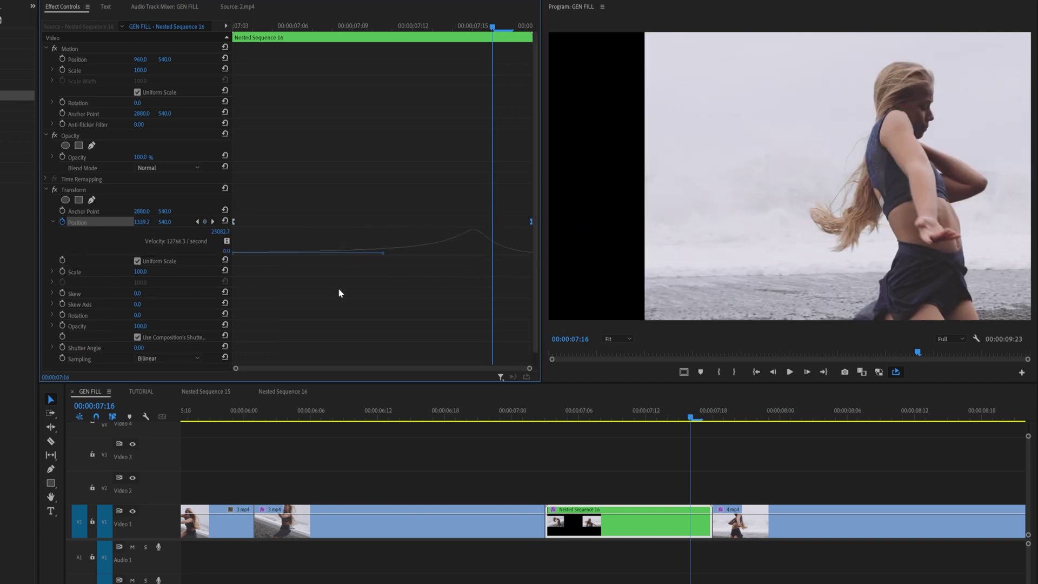
# Step: Turn off the composition's shutter angle in the Transform effect and set Shutter Angle to 100
pyautogui.click(138, 338)
pyautogui.click(140, 348)
pyautogui.write('100')
pyautogui.press('Return')
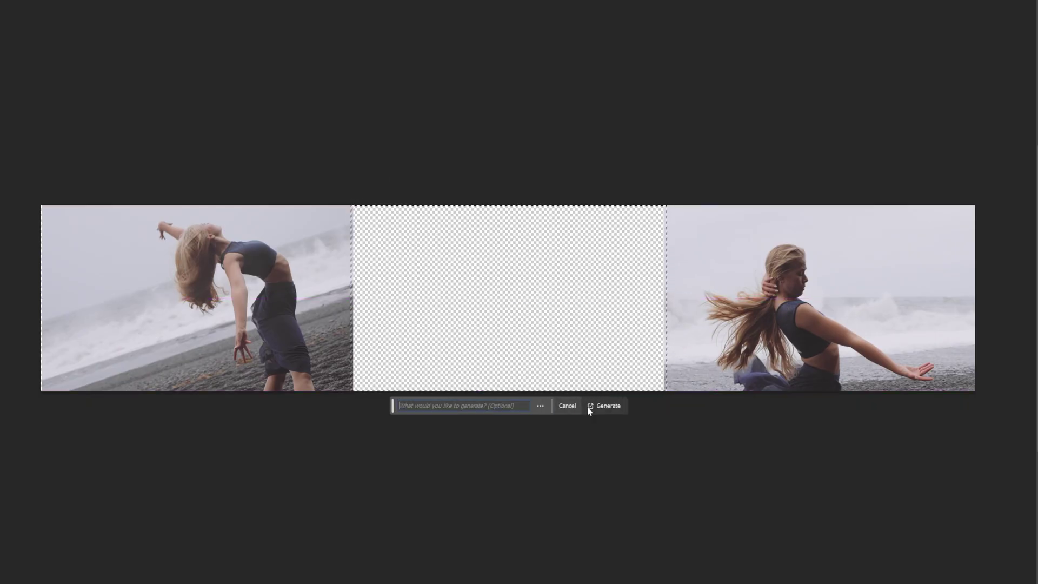
# Step: In Photoshop, fill the empty middle of the wide still using Generative Fill without a prompt, and export the second variation
pyautogui.click(590, 407)
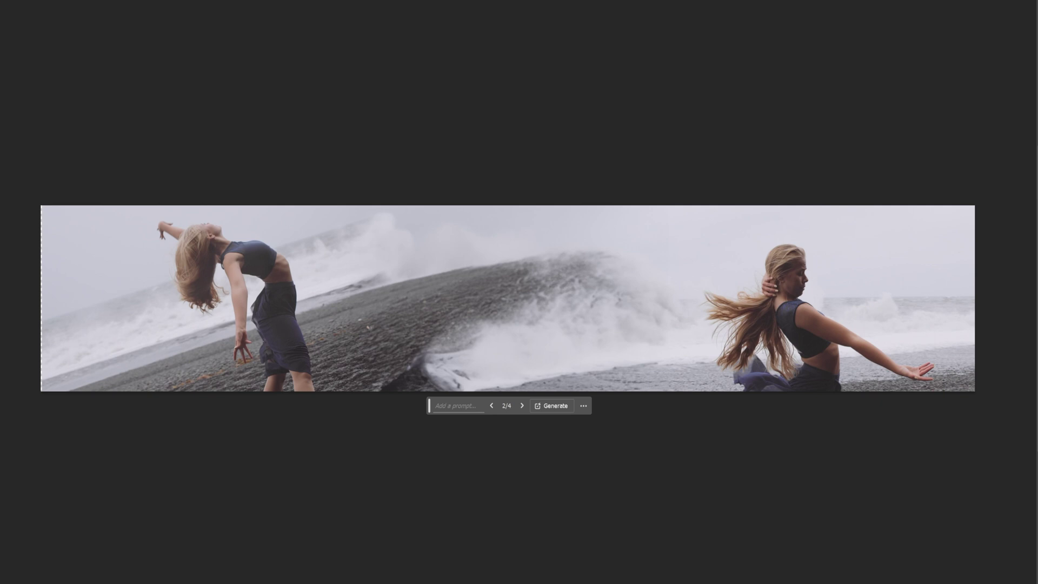
pyautogui.click(18, 2)
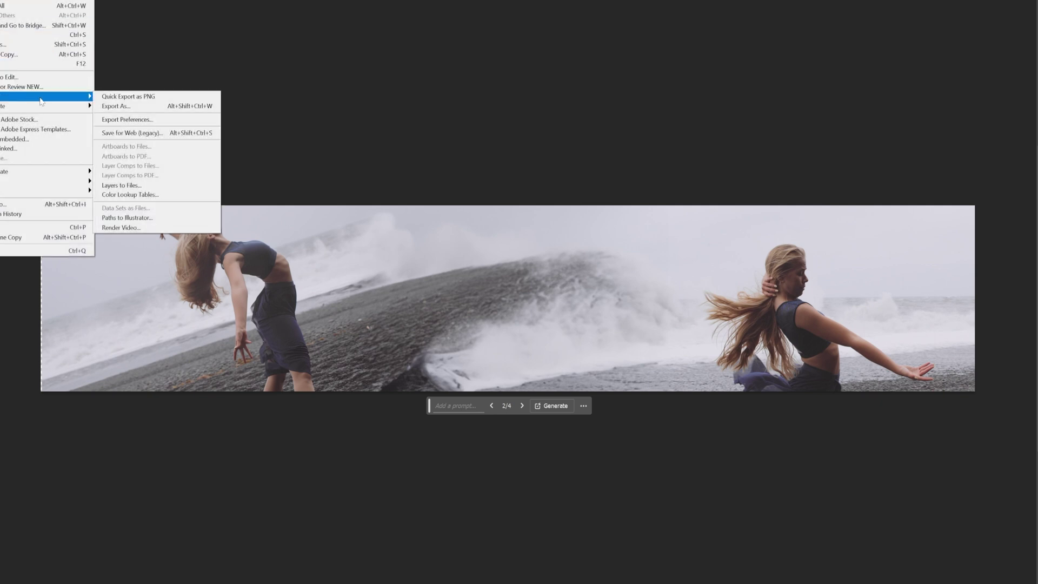
pyautogui.click(132, 107)
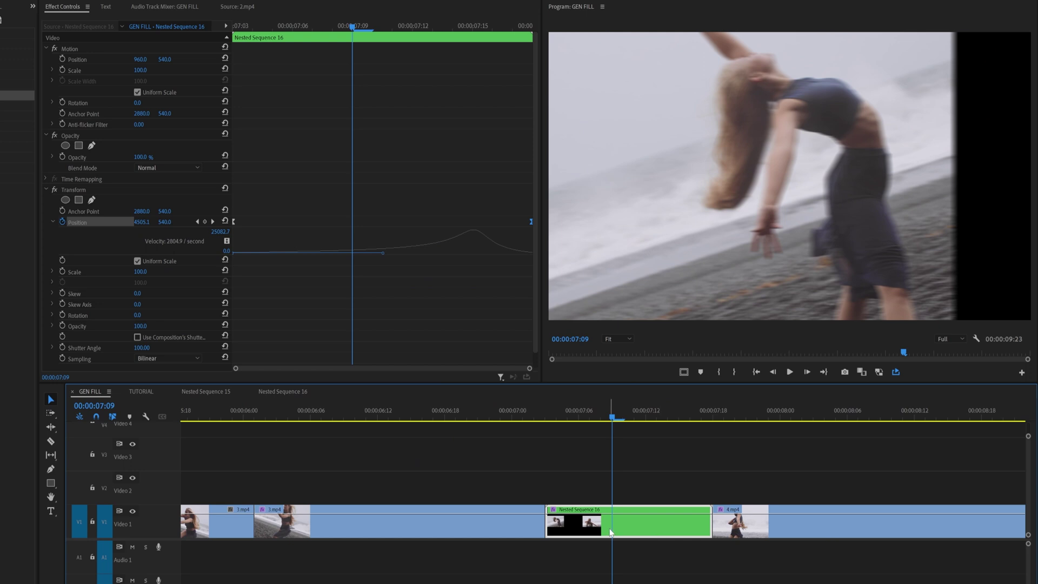
# Step: Back in Premiere Pro, open the new nested sequence, raise both clips one track, and place the exported image beneath them on V1
pyautogui.doubleClick(611, 533)
pyautogui.moveTo(292, 537); pyautogui.dragTo(292, 524)
pyautogui.moveTo(1, 487); pyautogui.dragTo(158, 531)
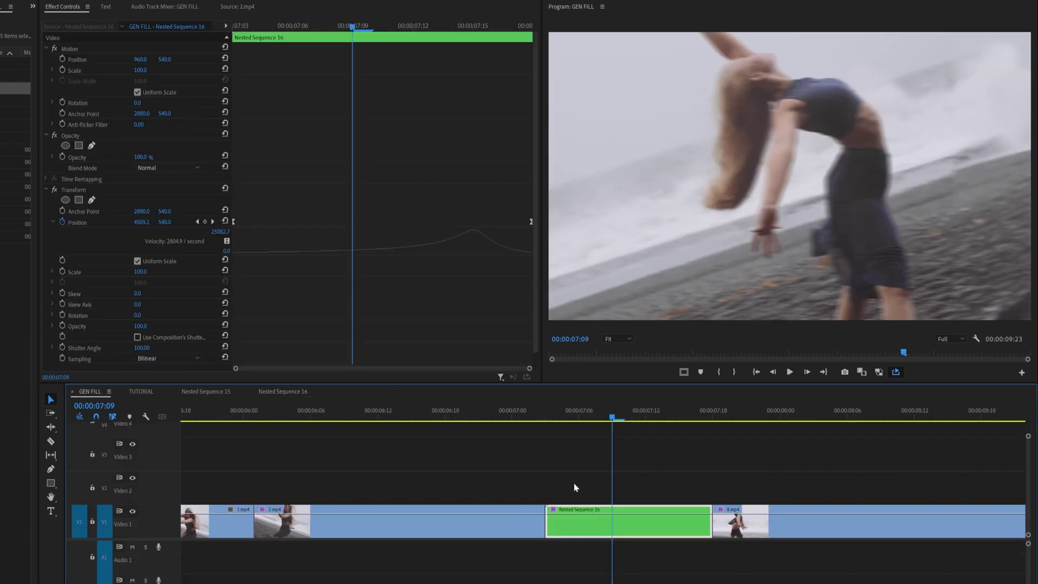
# Step: Play back the transition from 3.mp4 to 4.mp4 in the GEN FILL sequence, starting before the nested clip
pyautogui.click(483, 414)
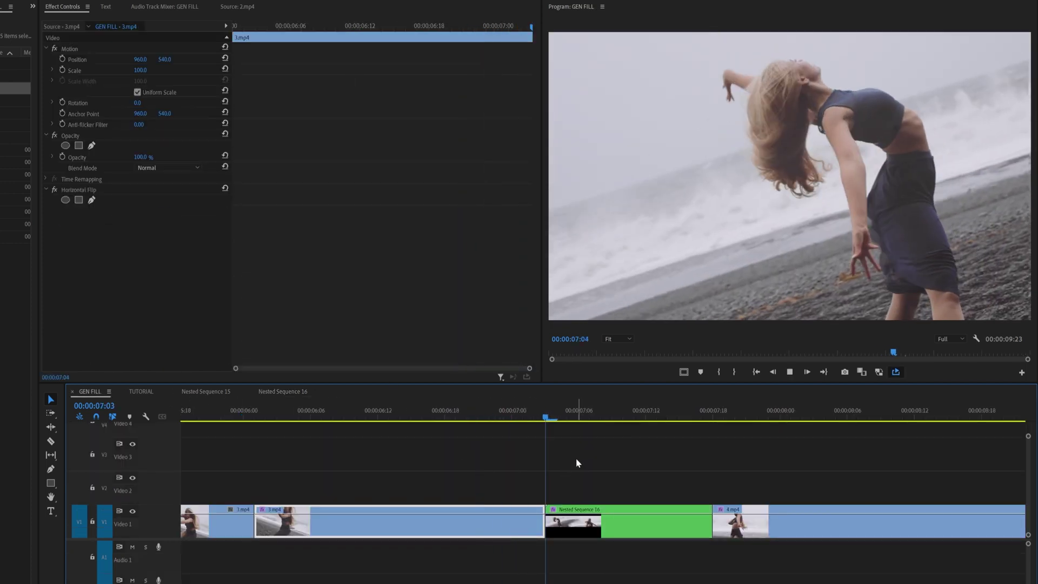